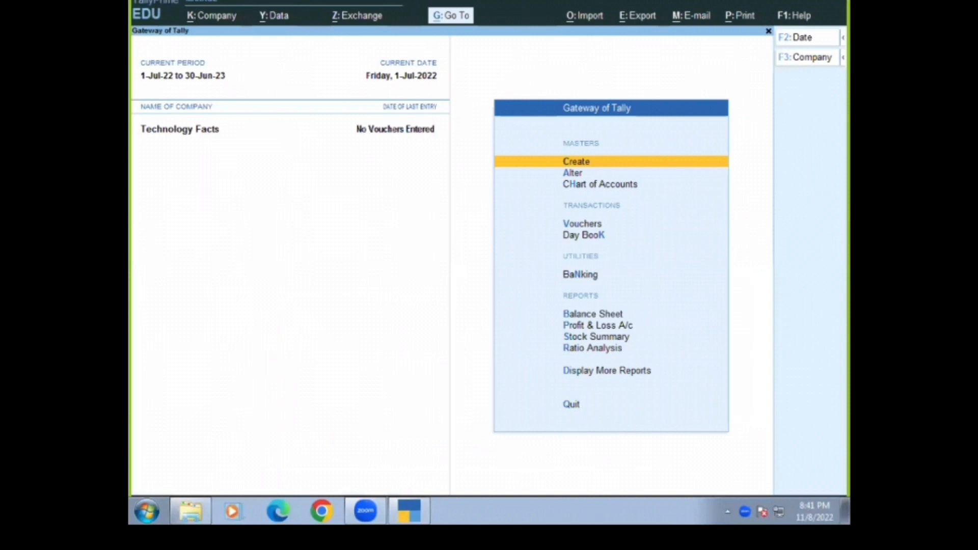
- Create a company named Abc Pvt Ltd, filling in its mailing address and setting the province to Far West
{"action": "left_click", "coordinate": [225, 19]}
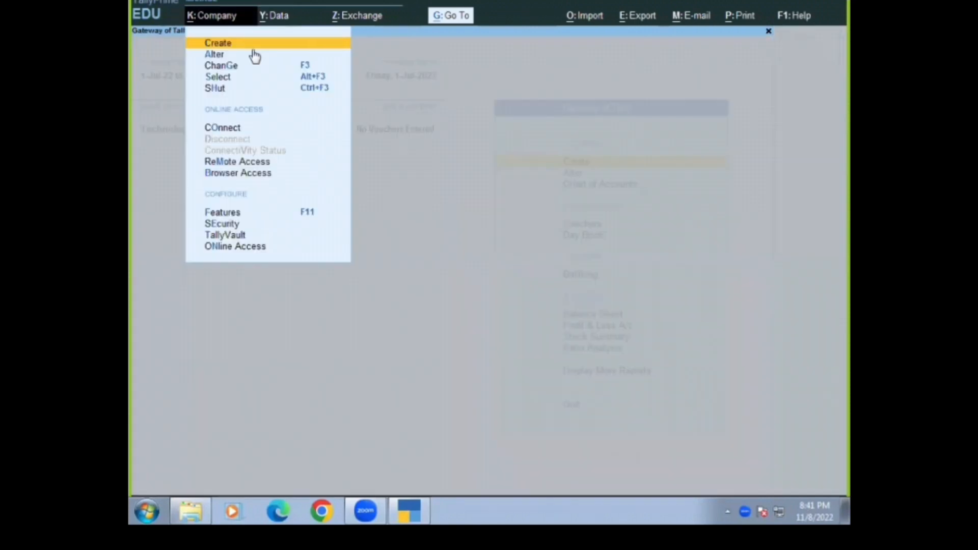
{"action": "left_click", "coordinate": [251, 46]}
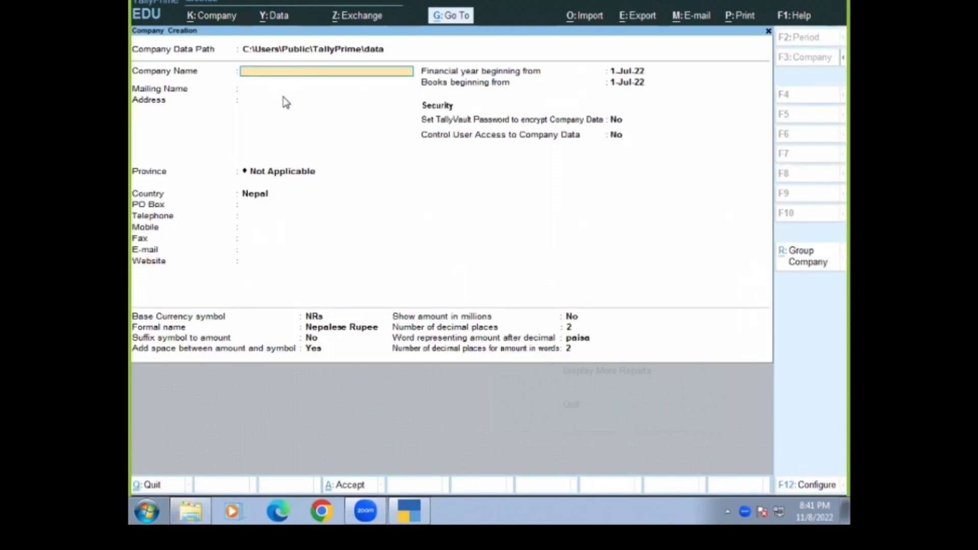
{"action": "type", "text": "Abc Pvt Ltd"}
{"action": "key", "text": "Return"}
{"action": "key", "text": "Return"}
{"action": "type", "text": "Attariya,Kailali"}
{"action": "key", "text": "Return"}
{"action": "key", "text": "Return"}
{"action": "type", "text": "Far West"}
{"action": "key", "text": "Return"}
{"action": "key", "text": "Return"}
{"action": "key", "text": "ctrl+a"}
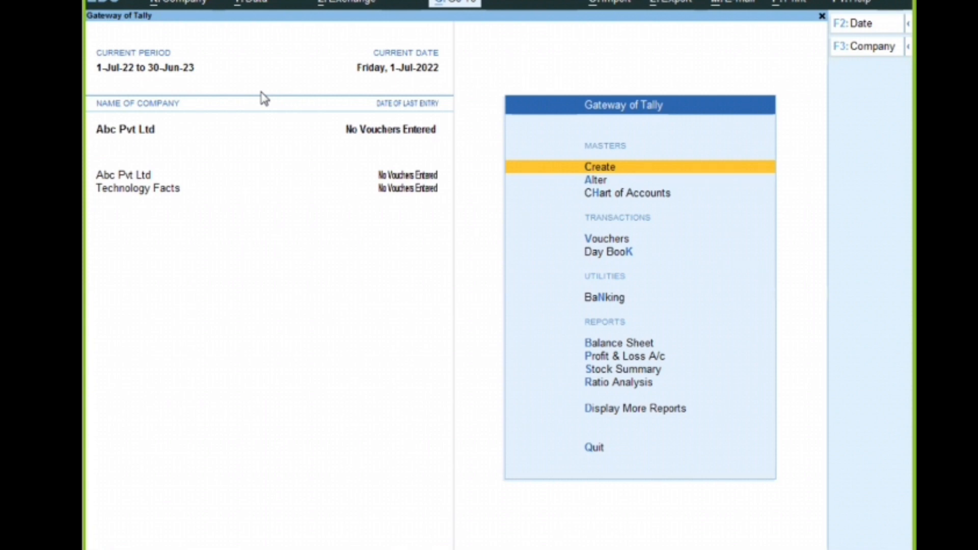
- Create a simple unit of measure with the symbol kg, leaving the formal name blank and using 0 decimal places
{"action": "key", "text": "Return"}
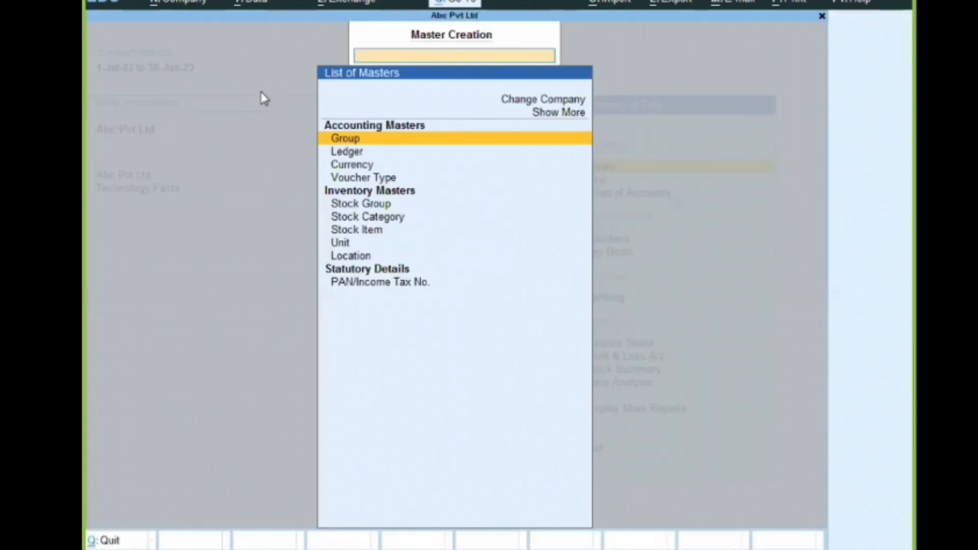
{"action": "scroll", "coordinate": [398, 212], "scroll_direction": "down", "scroll_amount": 1}
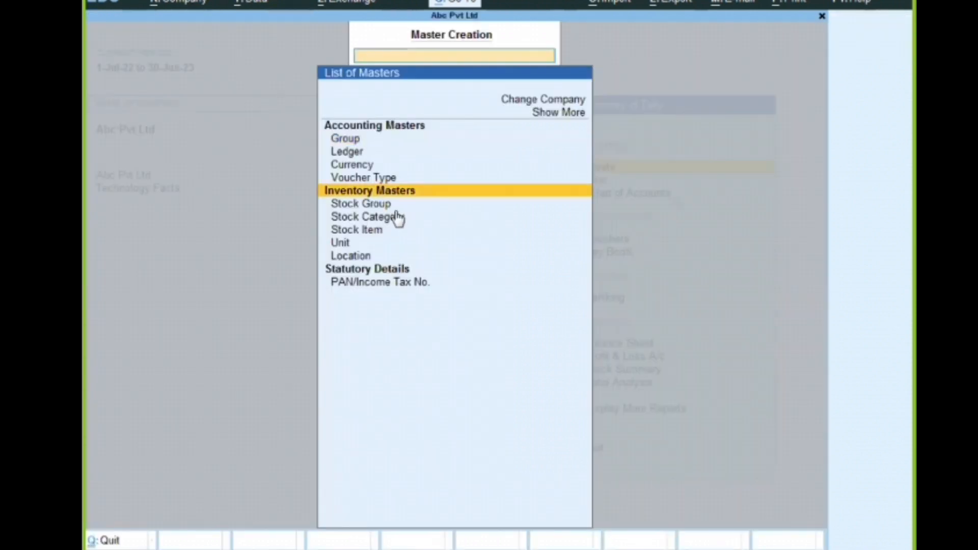
{"action": "key", "text": "Down"}
{"action": "key", "text": "Down"}
{"action": "key", "text": "Down"}
{"action": "key", "text": "Down"}
{"action": "key", "text": "Down"}
{"action": "key", "text": "Up"}
{"action": "key", "text": "Return"}
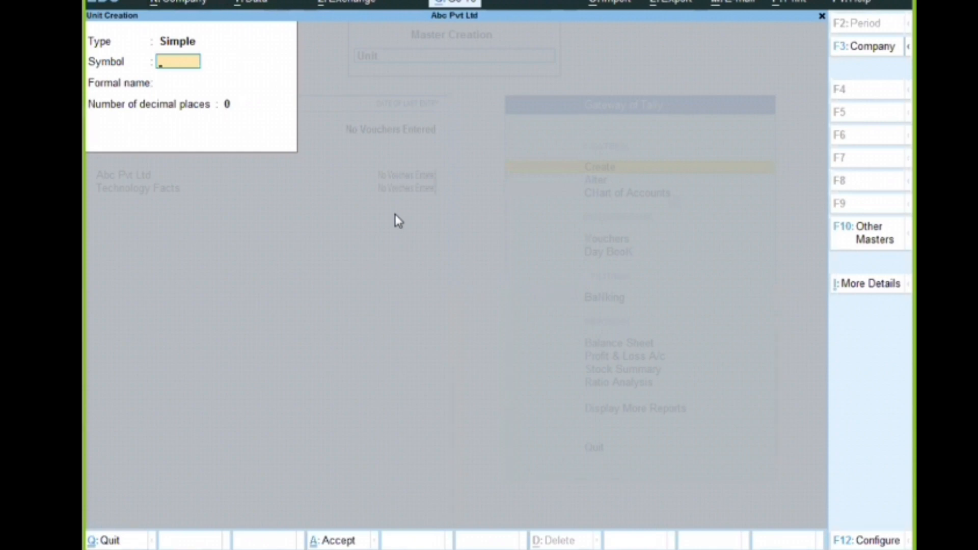
{"action": "type", "text": "kg."}
{"action": "key", "text": "Return"}
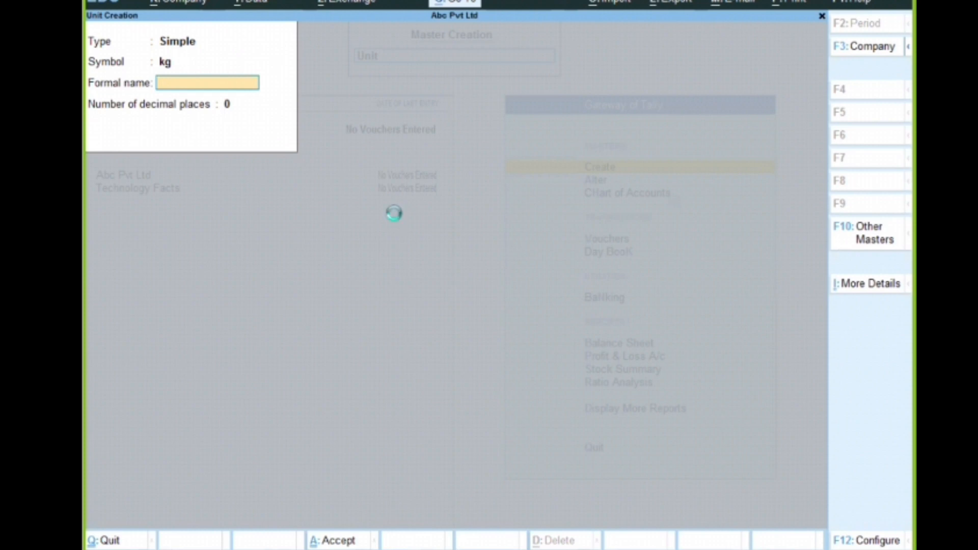
{"action": "key", "text": "Return"}
{"action": "key", "text": "Return"}
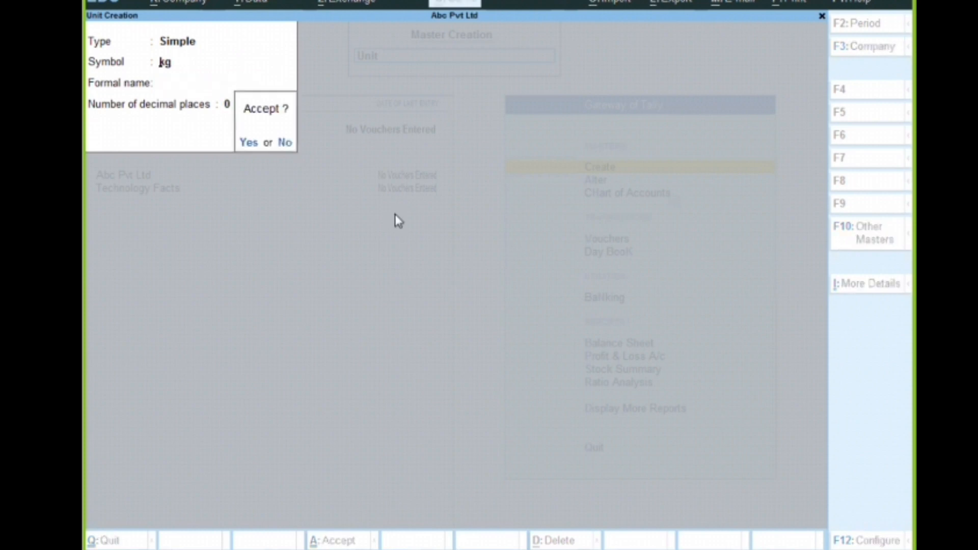
{"action": "key", "text": "Return"}
- Create a second simple unit with the symbol gm and 0 decimal places
{"action": "type", "text": "gm"}
{"action": "key", "text": "Return"}
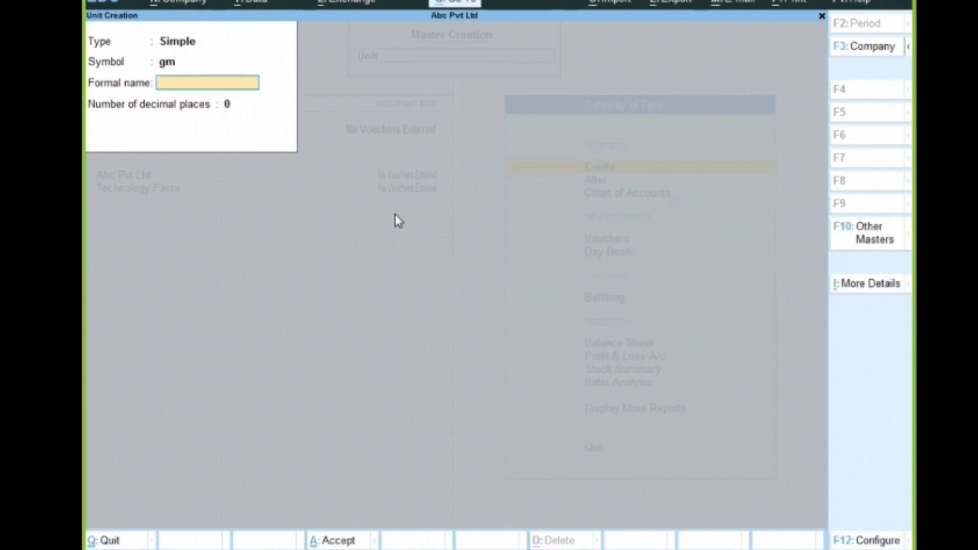
{"action": "key", "text": "Return"}
{"action": "key", "text": "Return"}
{"action": "key", "text": "Return"}
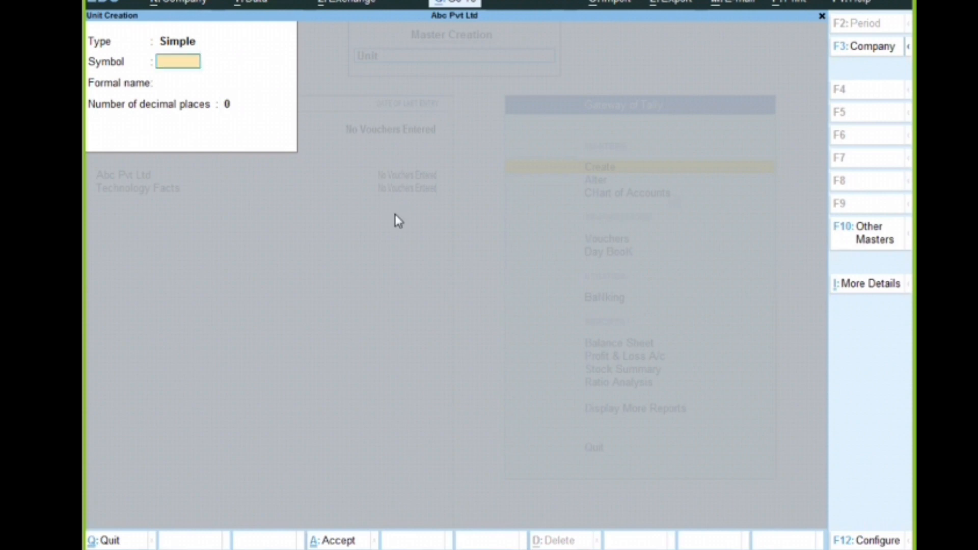
- Create a compound unit of kg equal to 1,000 gm and leave unit creation
{"action": "key", "text": "BackSpace"}
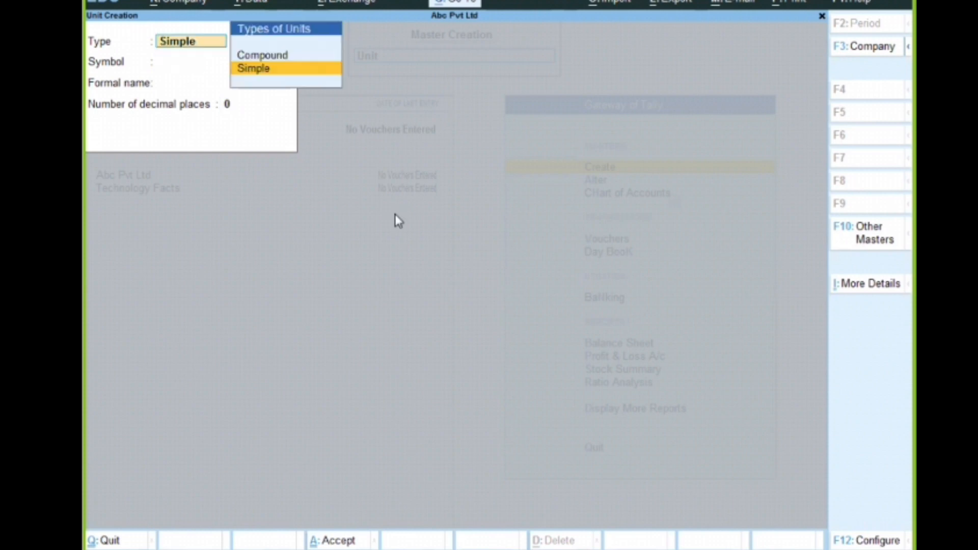
{"action": "key", "text": "Up"}
{"action": "key", "text": "Return"}
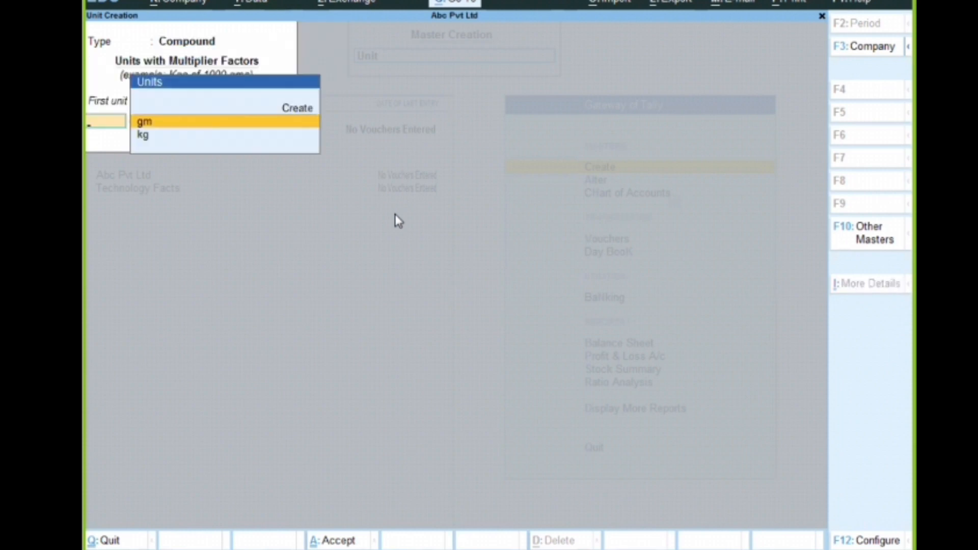
{"action": "key", "text": "Down"}
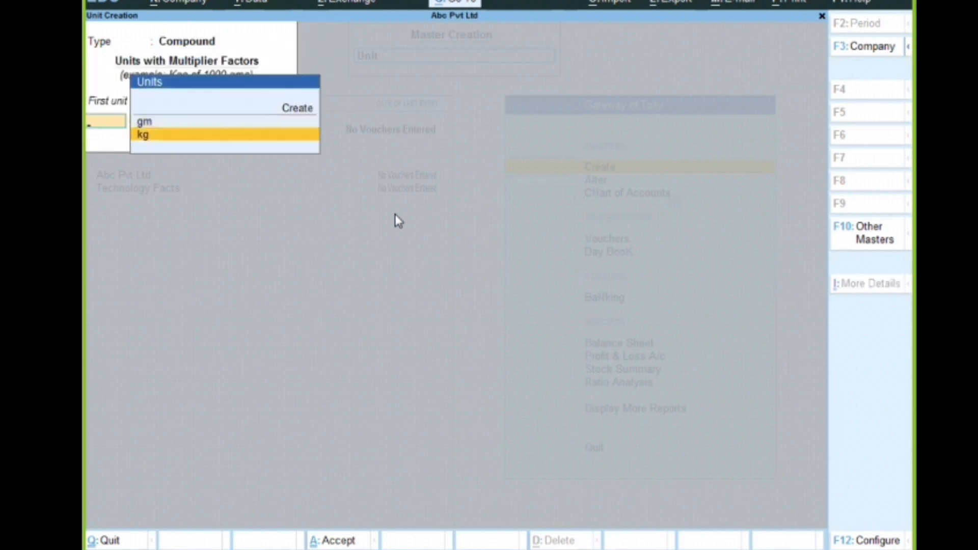
{"action": "key", "text": "Return"}
{"action": "type", "text": "1"}
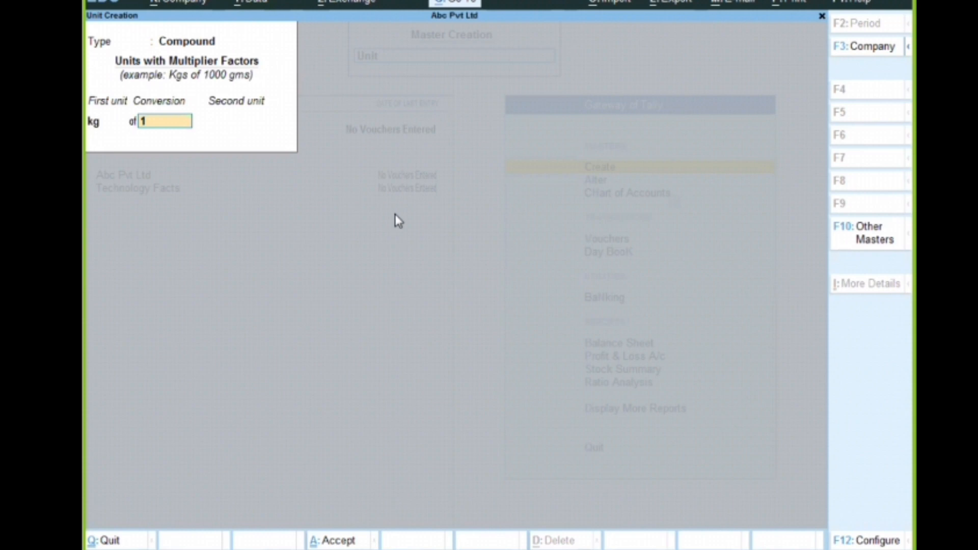
{"action": "type", "text": ",000"}
{"action": "key", "text": "Return"}
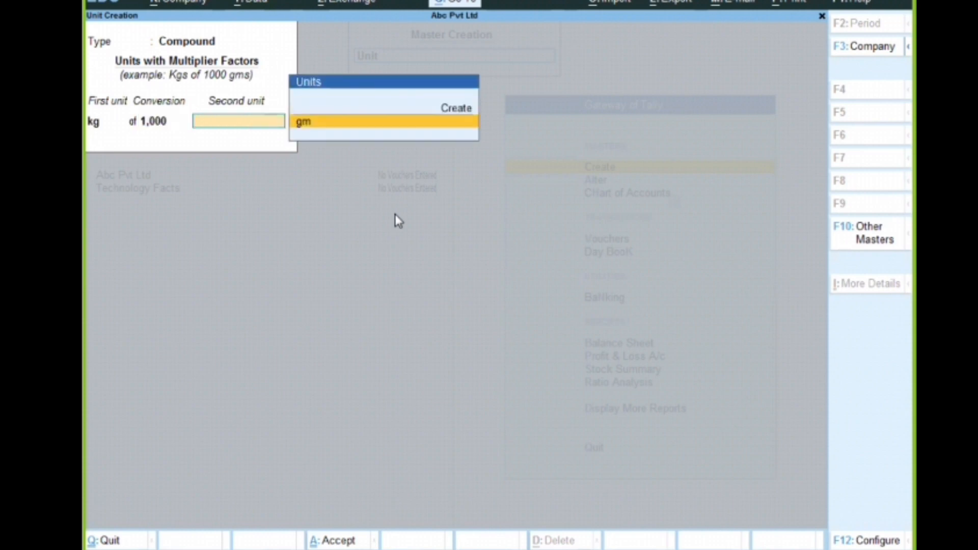
{"action": "key", "text": "Return"}
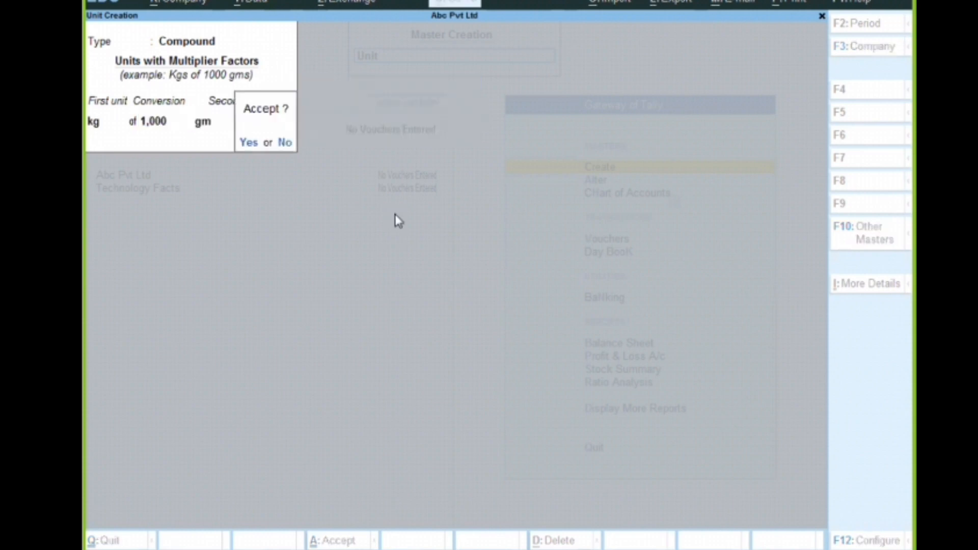
{"action": "key", "text": "Return"}
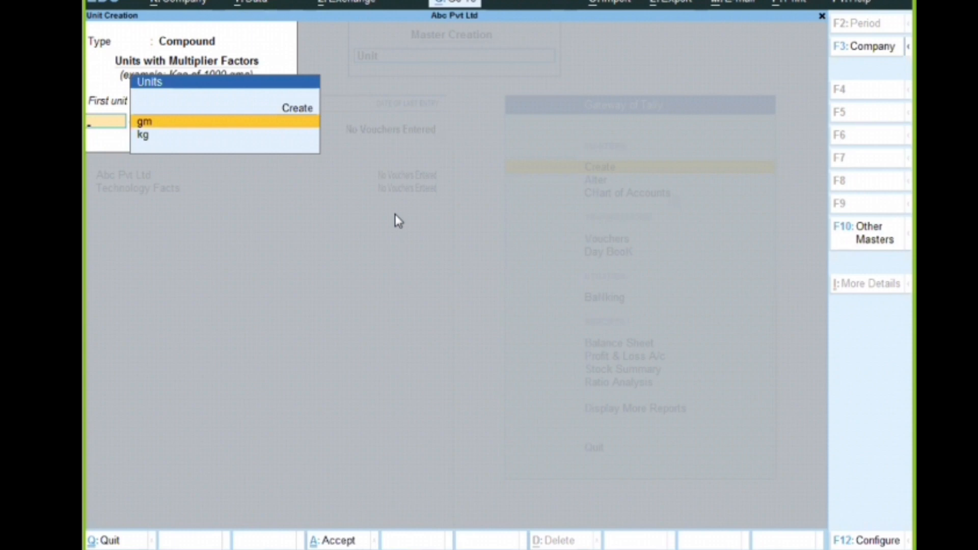
{"action": "key", "text": "Escape"}
{"action": "key", "text": "y"}
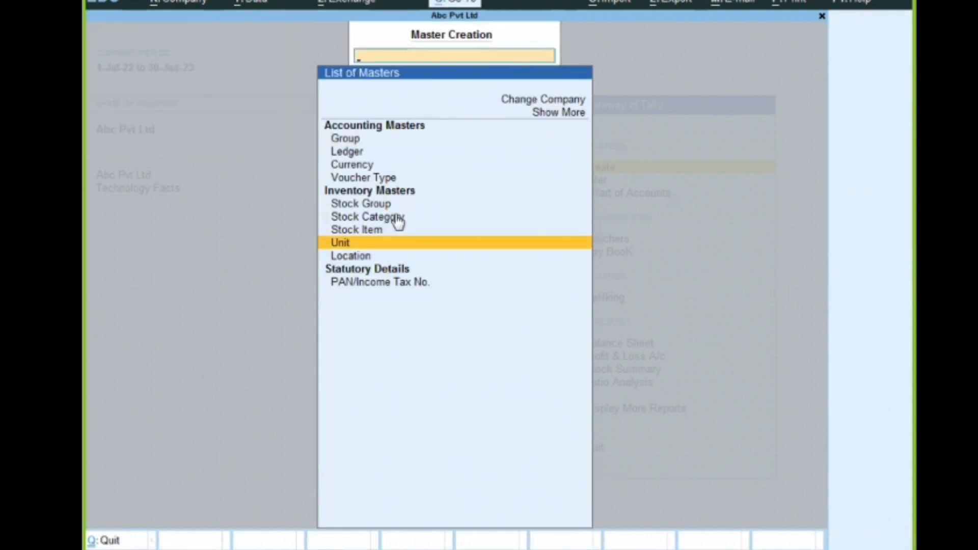
- Start a new stock item and name it Sugar
{"action": "key", "text": "Up"}
{"action": "key", "text": "Up"}
{"action": "key", "text": "Up"}
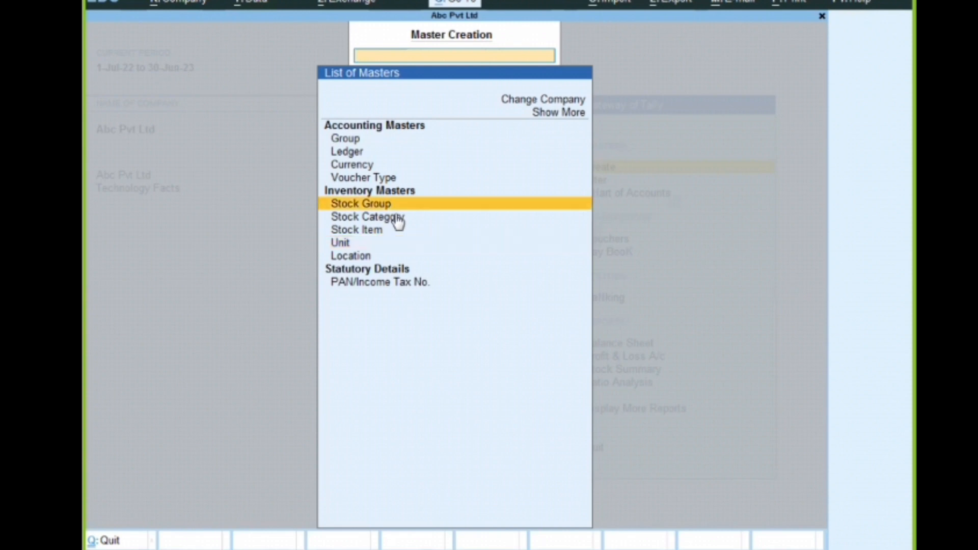
{"action": "key", "text": "Down"}
{"action": "key", "text": "Down"}
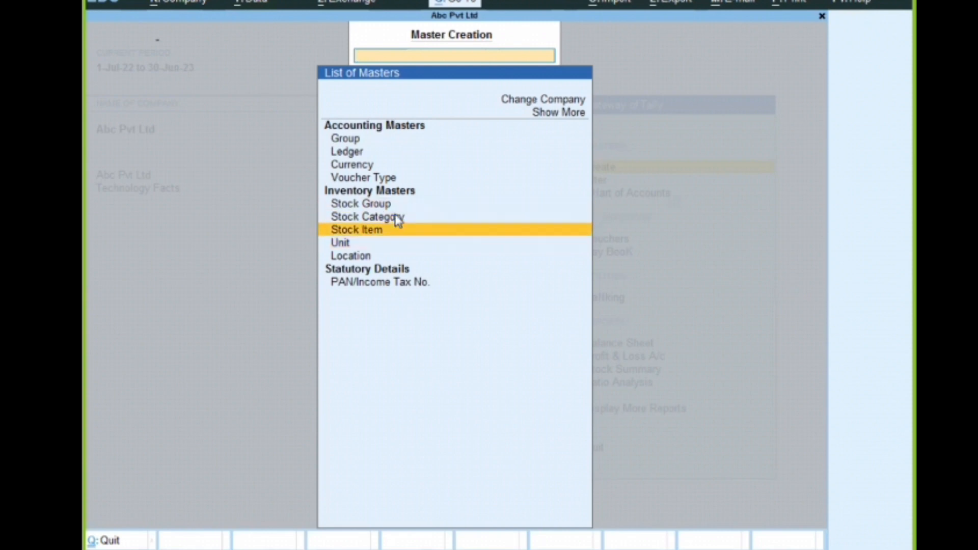
{"action": "key", "text": "Return"}
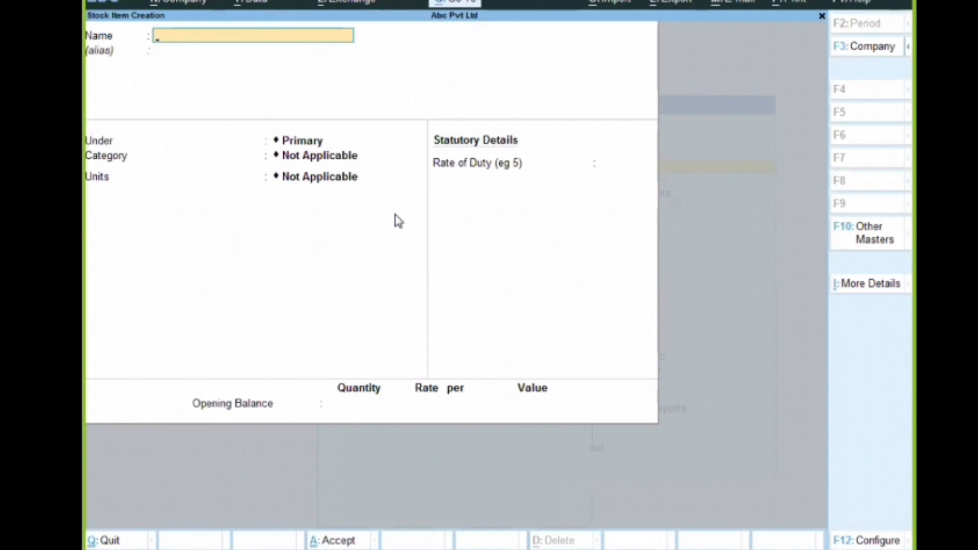
{"action": "type", "text": "Sugar"}
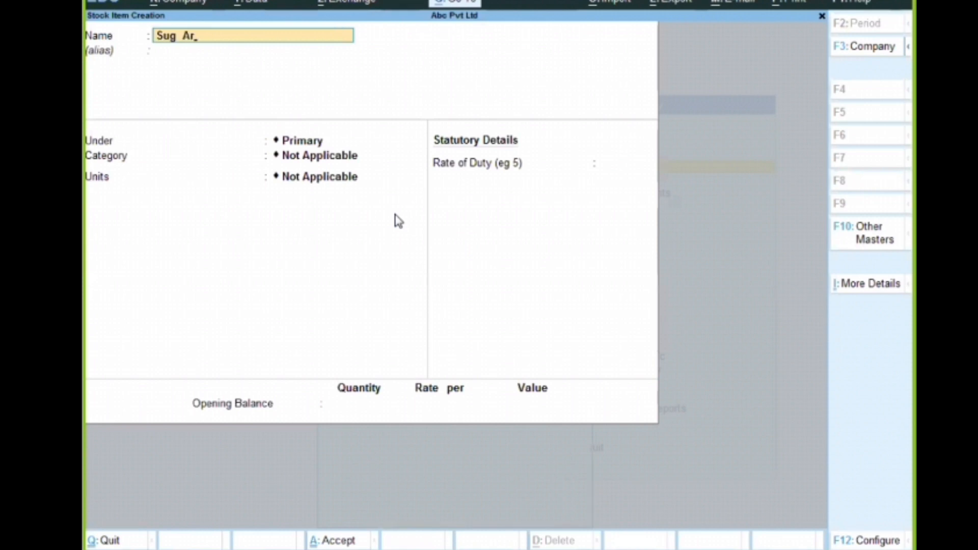
{"action": "key", "text": "BackSpace"}
{"action": "key", "text": "BackSpace"}
{"action": "type", "text": "a"}
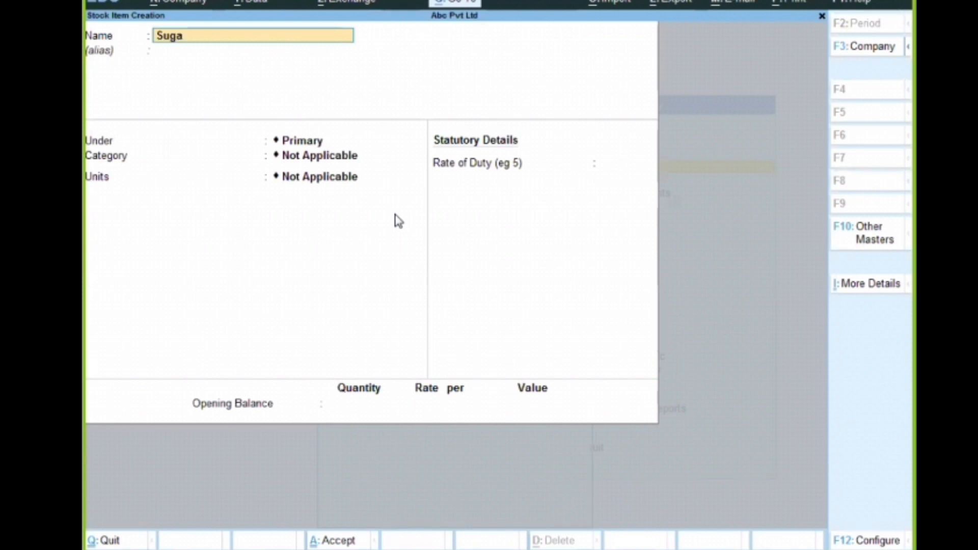
{"action": "type", "text": "r"}
{"action": "key", "text": "Return"}
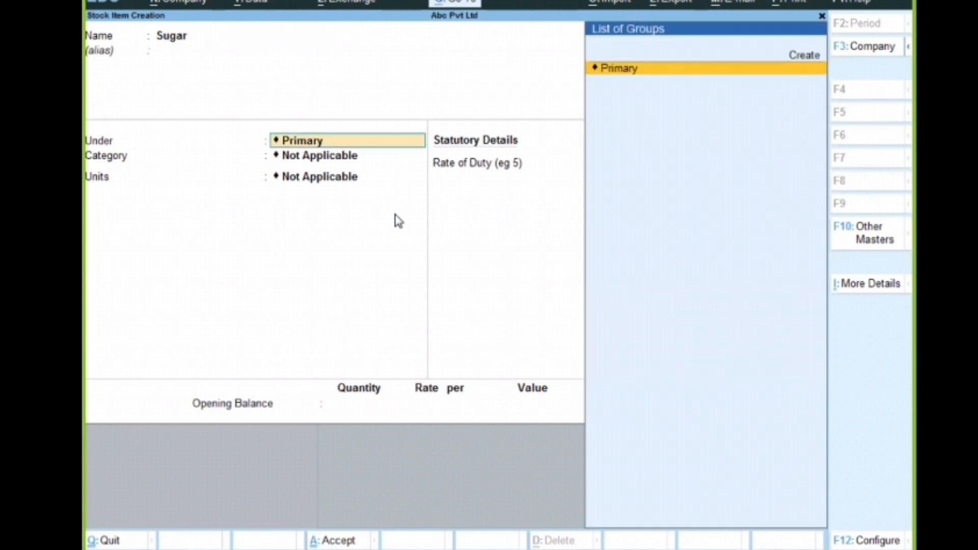
- Keep Sugar under Primary, set its unit to kg of 1000 gm, save it and leave stock item creation
{"action": "key", "text": "Return"}
{"action": "key", "text": "Return"}
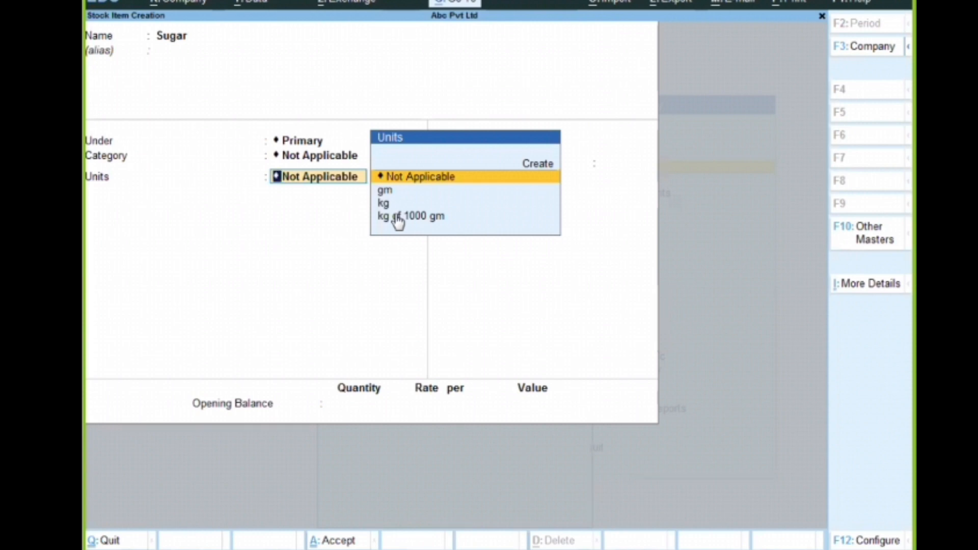
{"action": "key", "text": "Down"}
{"action": "key", "text": "Down"}
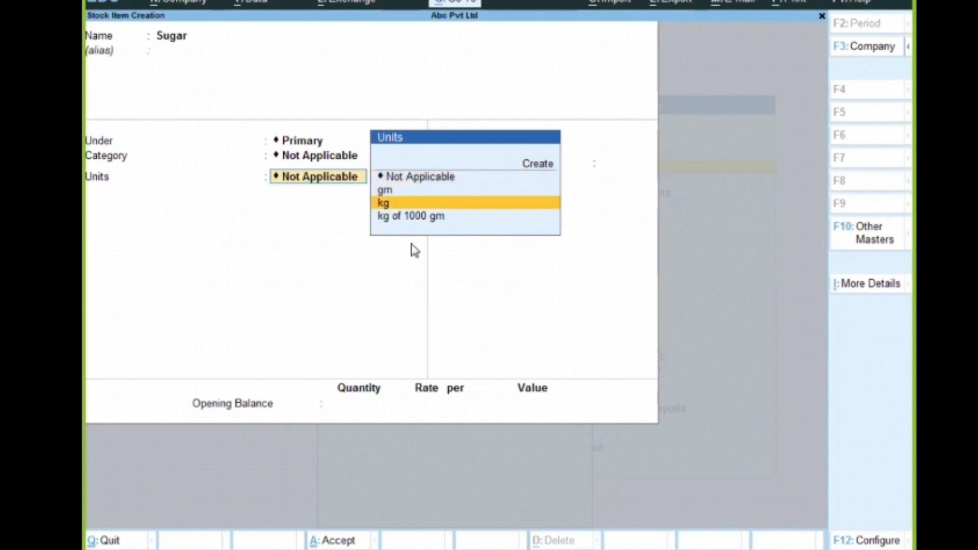
{"action": "key", "text": "Down"}
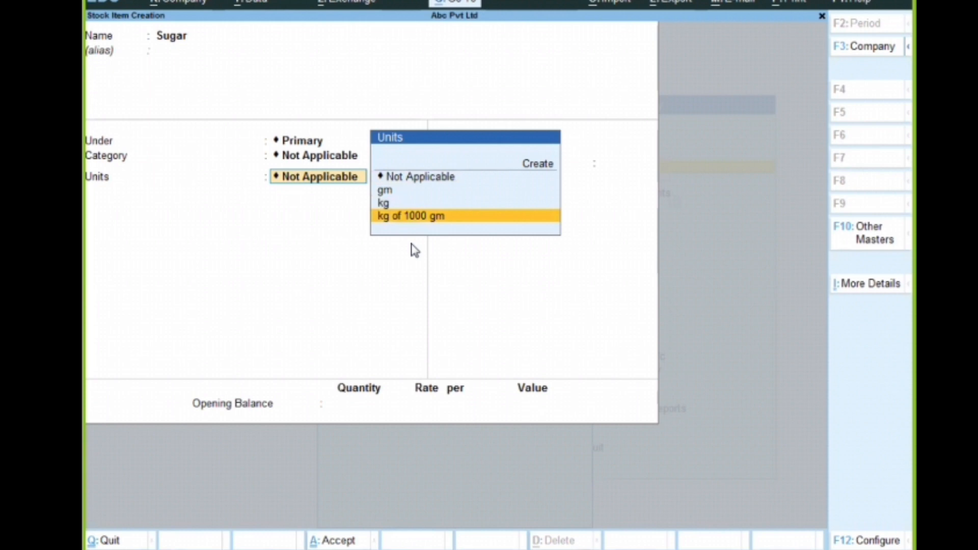
{"action": "key", "text": "Return"}
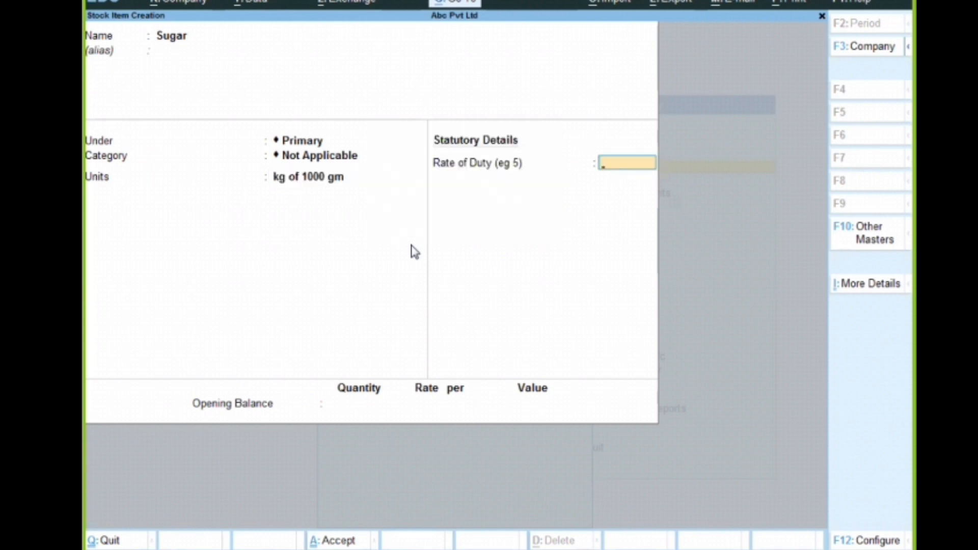
{"action": "key", "text": "alt"}
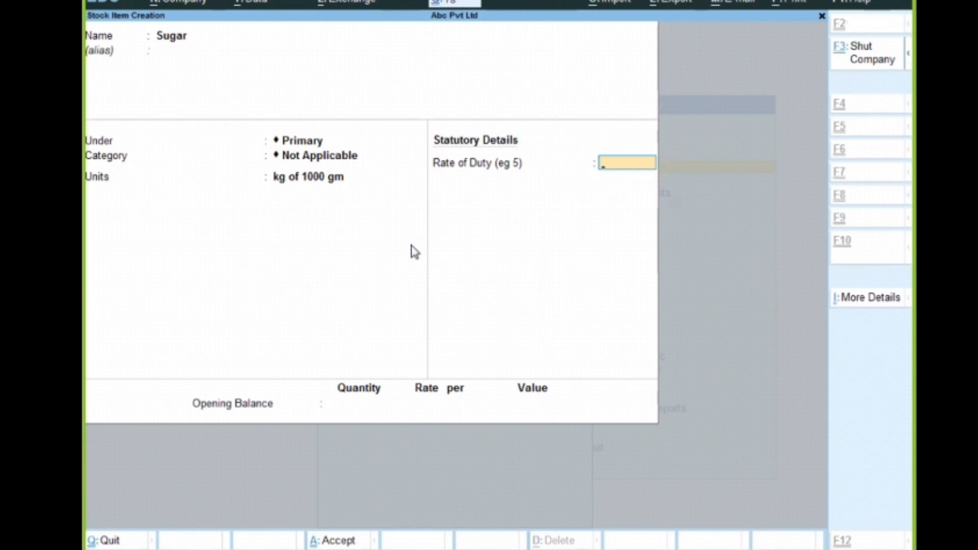
{"action": "key", "text": "ctrl+a"}
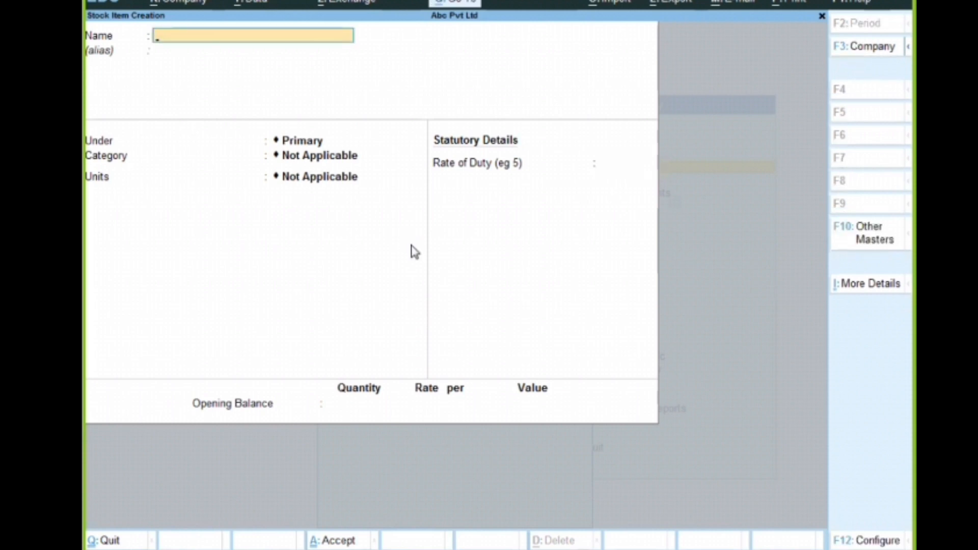
{"action": "key", "text": "Escape"}
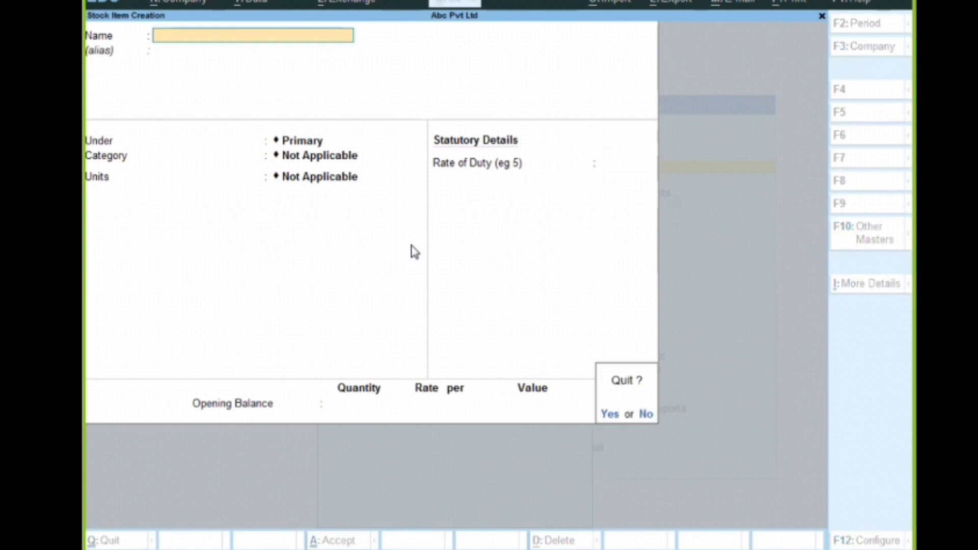
{"action": "key", "text": "Return"}
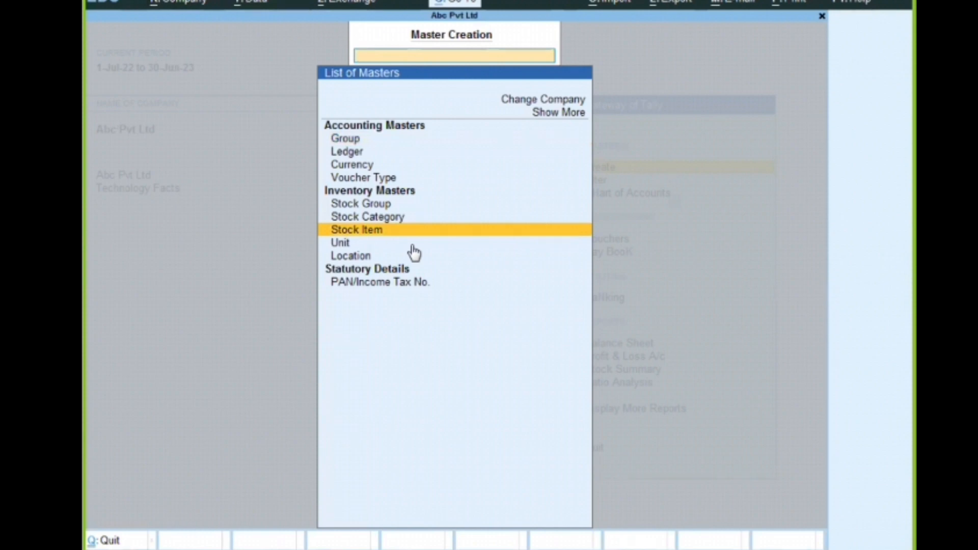
- Create a ledger named Purchase under Purchase Accounts, with type of ledger Not Applicable, and save it
{"action": "scroll", "coordinate": [414, 253], "scroll_direction": "up", "scroll_amount": 1}
{"action": "scroll", "coordinate": [414, 254], "scroll_direction": "up", "scroll_amount": 1}
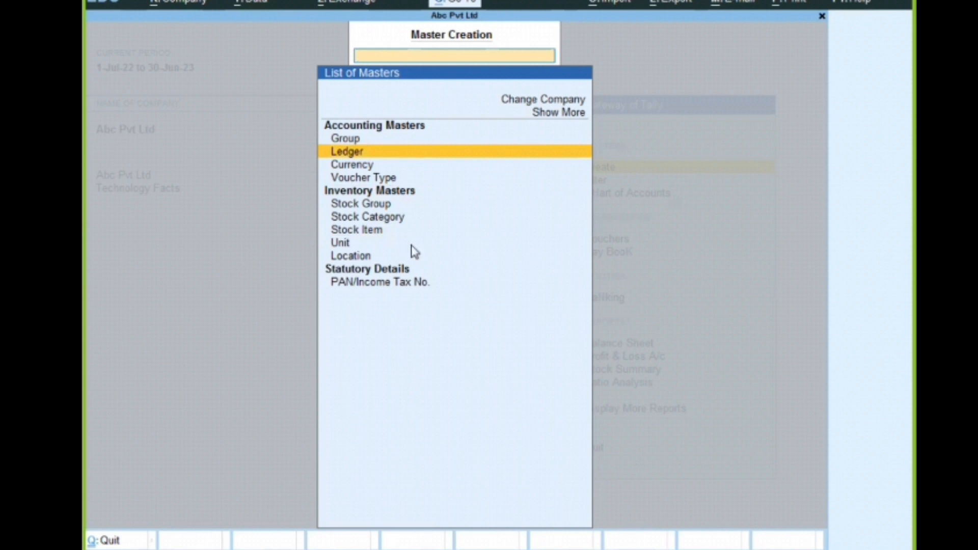
{"action": "key", "text": "Return"}
{"action": "type", "text": "Pu"}
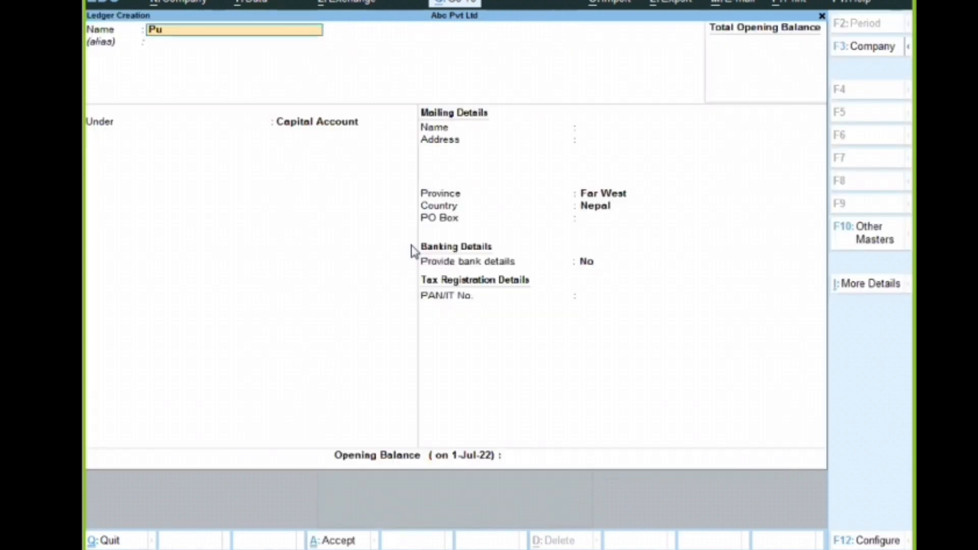
{"action": "type", "text": "rchase"}
{"action": "key", "text": "Return"}
{"action": "type", "text": "Pur"}
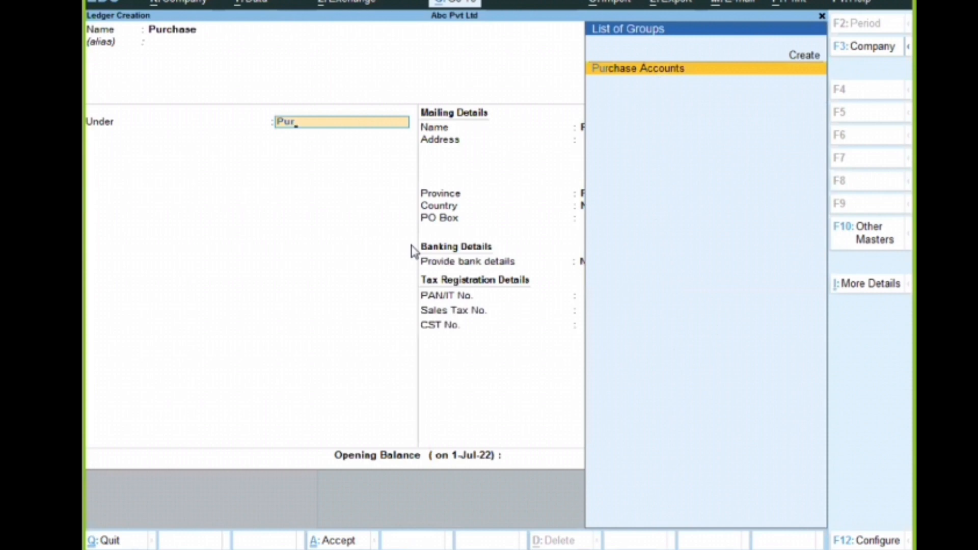
{"action": "key", "text": "Return"}
{"action": "key", "text": "Return"}
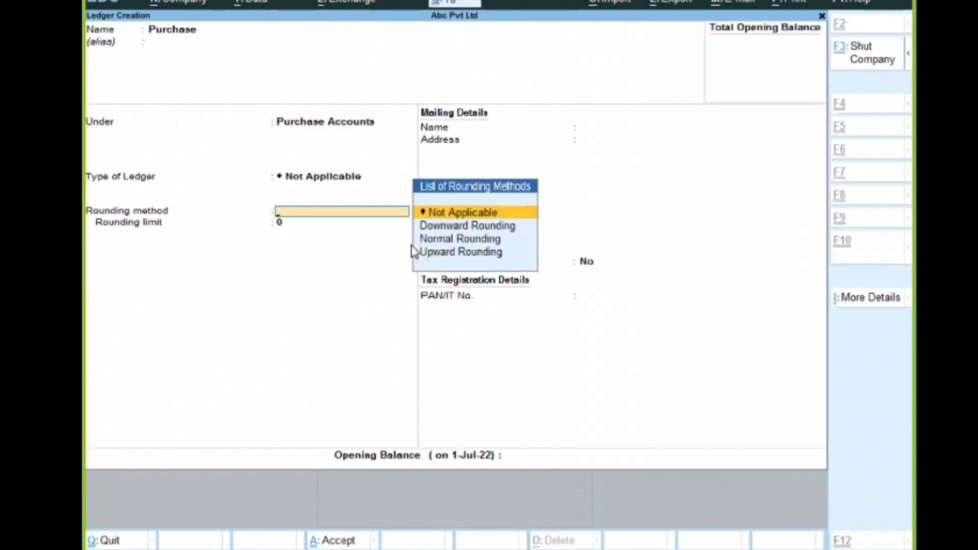
{"action": "key", "text": "ctrl+a"}
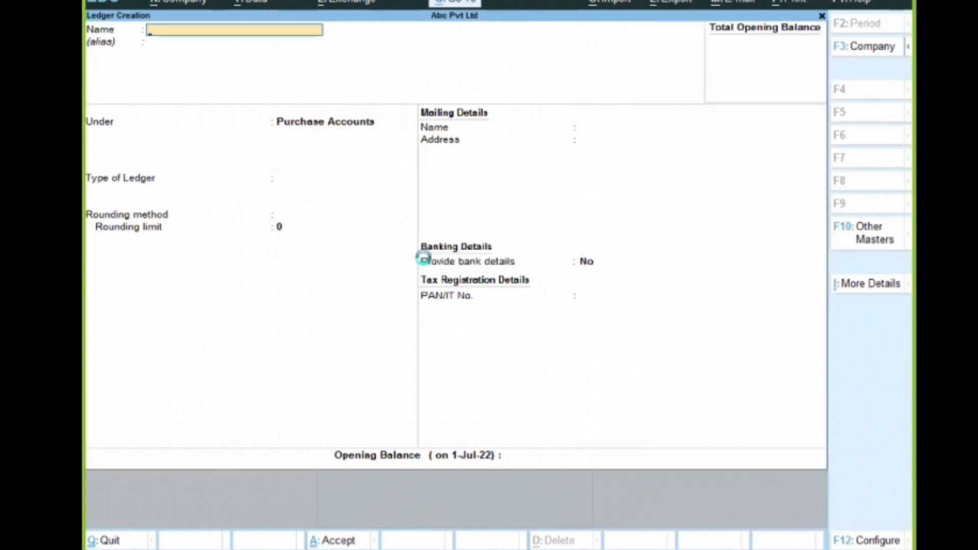
- Create a ledger named Sales under Sales Accounts, with type of ledger Not Applicable, and save it
{"action": "type", "text": "Sales"}
{"action": "key", "text": "Return"}
{"action": "key", "text": "Return"}
{"action": "type", "text": "S"}
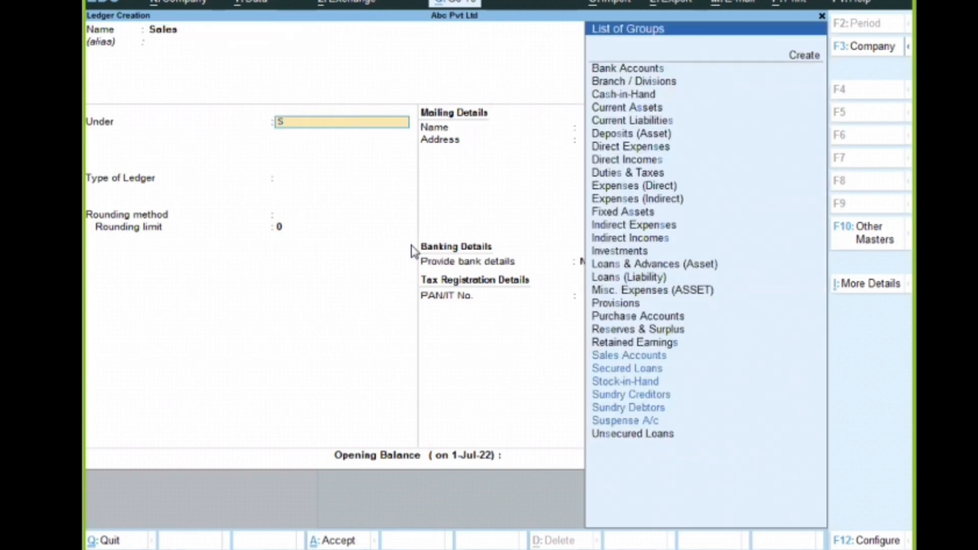
{"action": "type", "text": "a"}
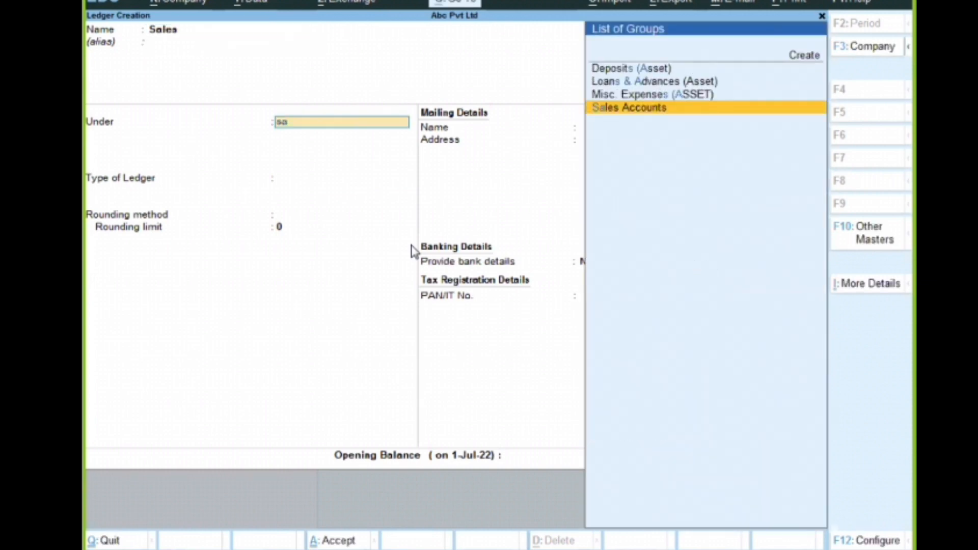
{"action": "key", "text": "Return"}
{"action": "key", "text": "Return"}
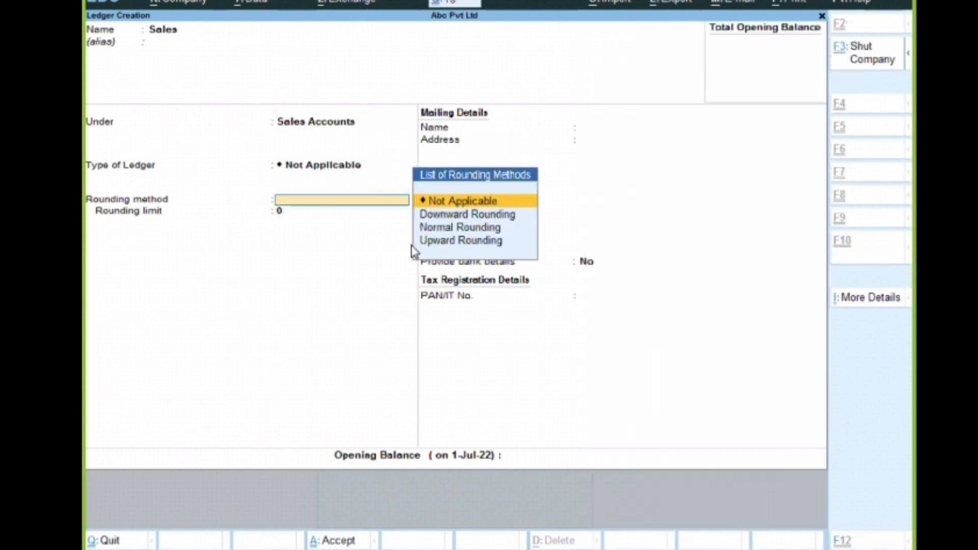
{"action": "key", "text": "ctrl+a"}
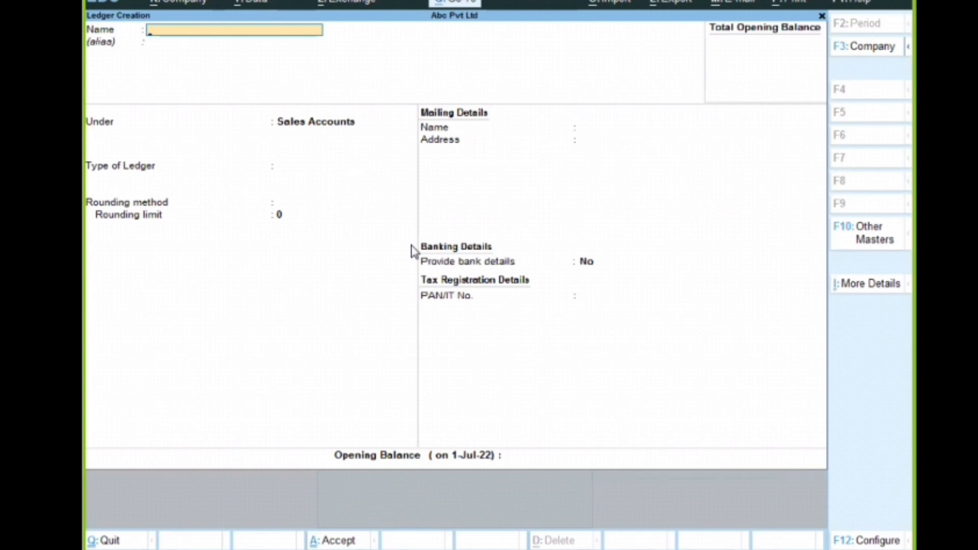
- Create a supplier ledger named Abc General Store under Sundry Creditors
{"action": "type", "text": "Abc General S"}
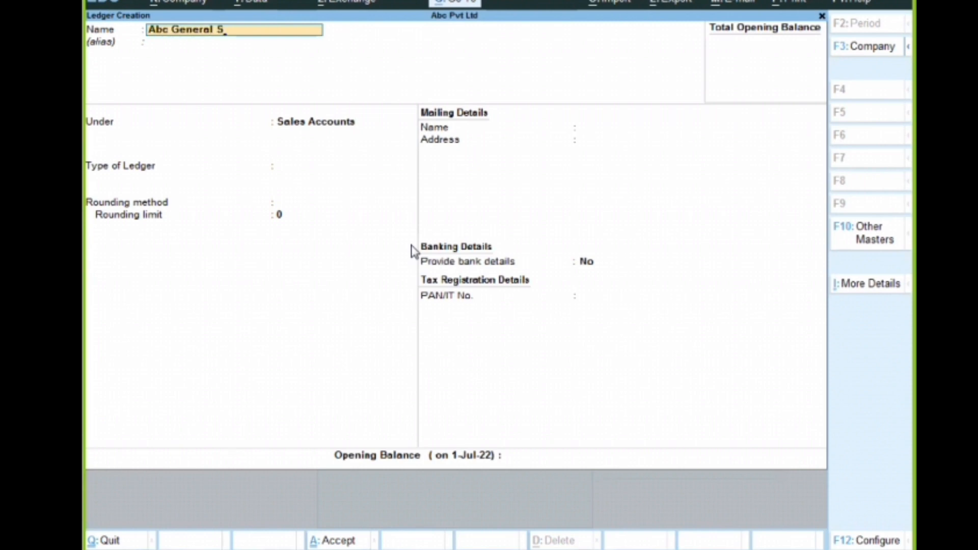
{"action": "type", "text": "tore"}
{"action": "key", "text": "Return"}
{"action": "key", "text": "Return"}
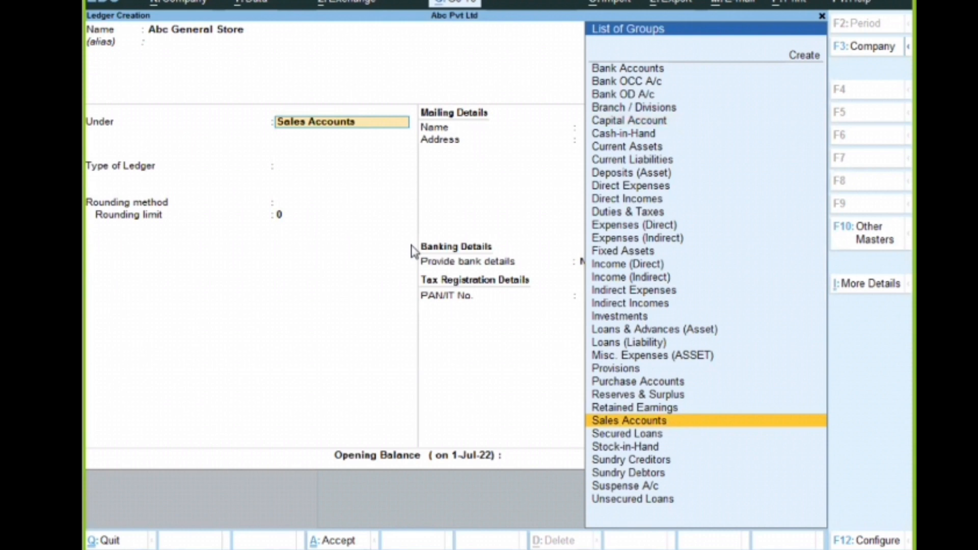
{"action": "type", "text": "Su"}
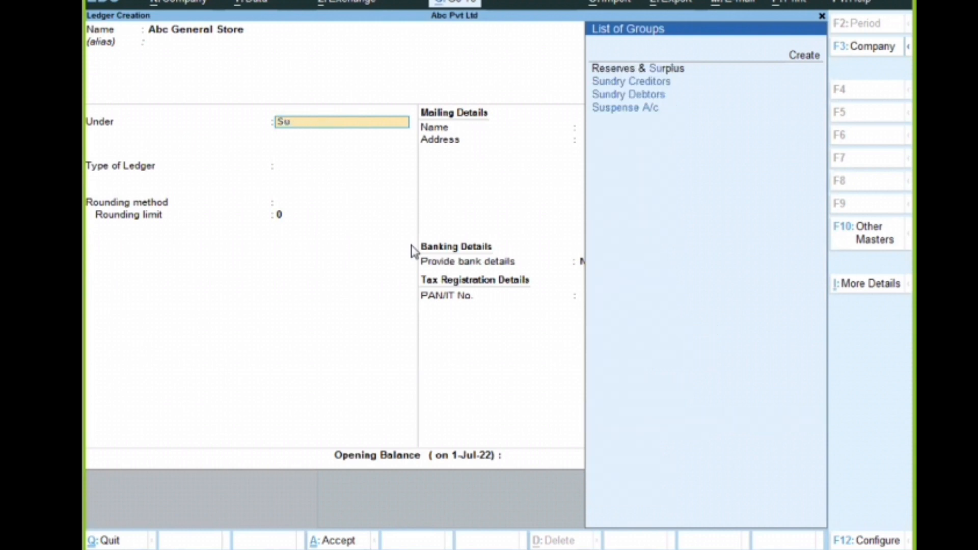
{"action": "key", "text": "Down"}
{"action": "key", "text": "Return"}
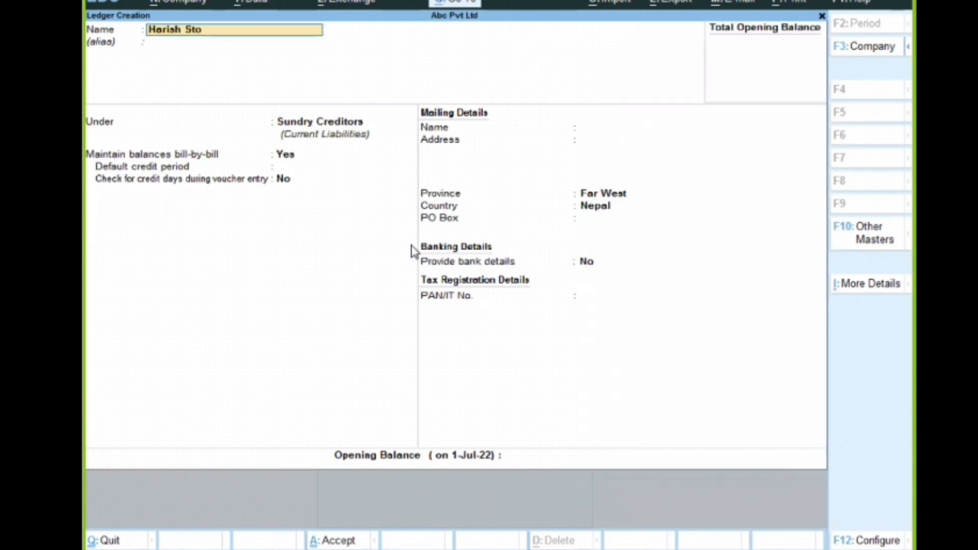
- Create a customer ledger named Harish Store under Sundry Debtors and save it
{"action": "type", "text": "re"}
{"action": "key", "text": "Return"}
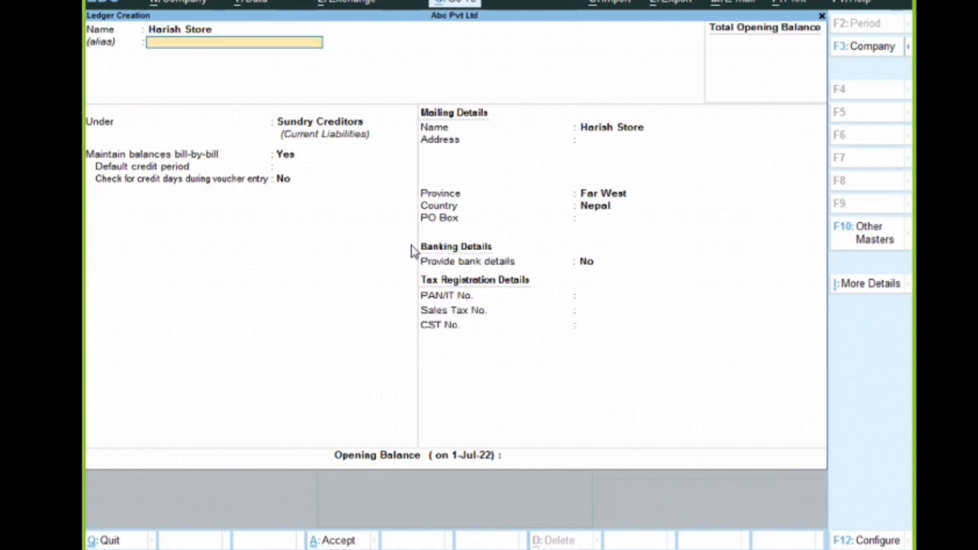
{"action": "key", "text": "Return"}
{"action": "type", "text": "De"}
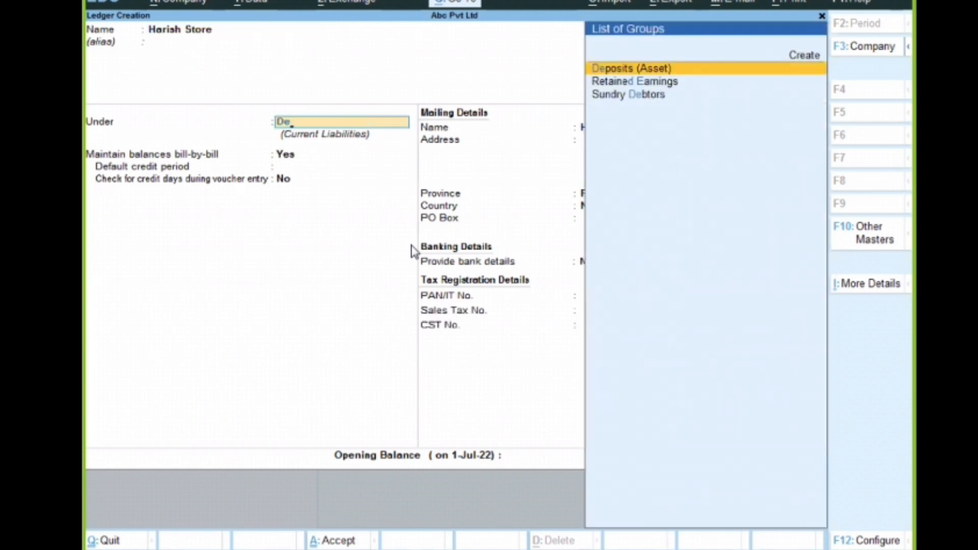
{"action": "key", "text": "Down"}
{"action": "key", "text": "Down"}
{"action": "key", "text": "Return"}
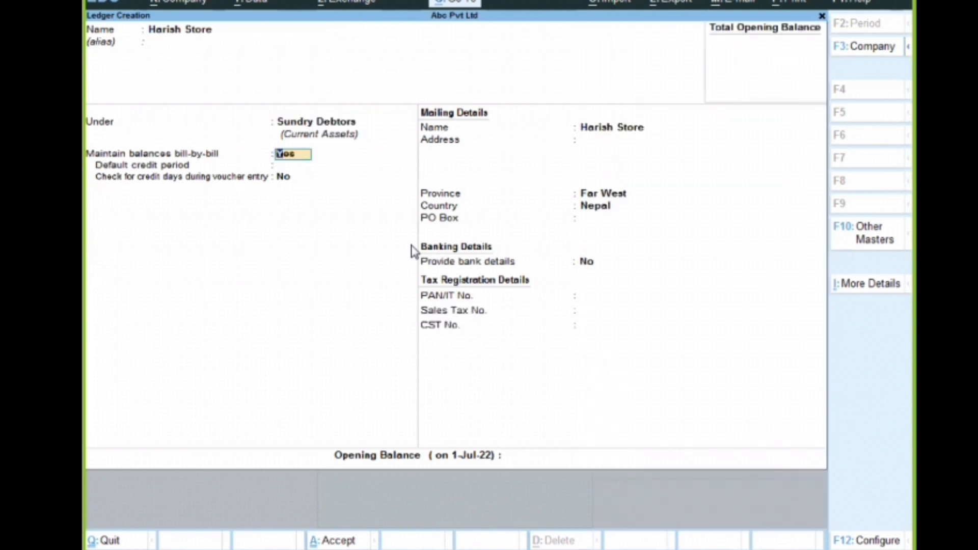
{"action": "key", "text": "ctrl+a"}
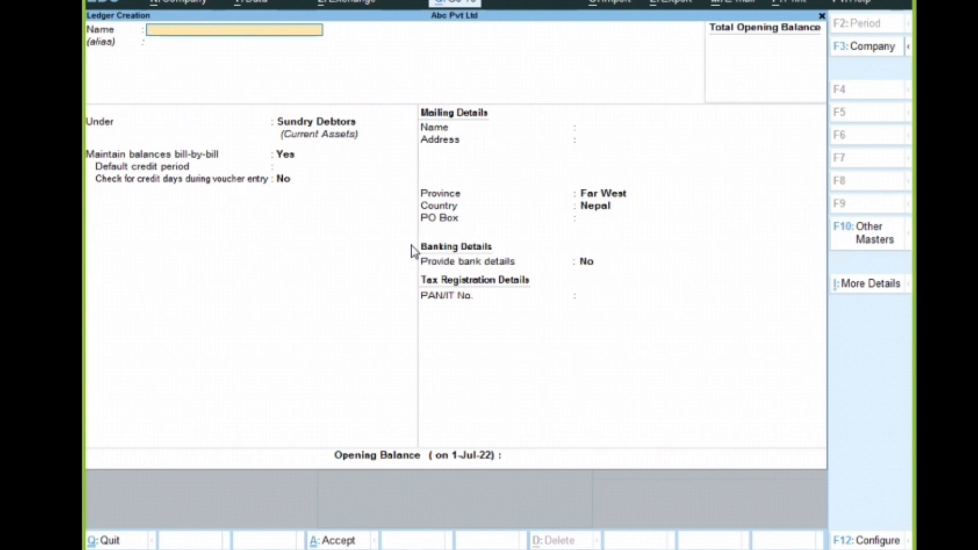
- Leave ledger and master creation and start voucher entry for the company
{"action": "key", "text": "Escape"}
{"action": "key", "text": "Return"}
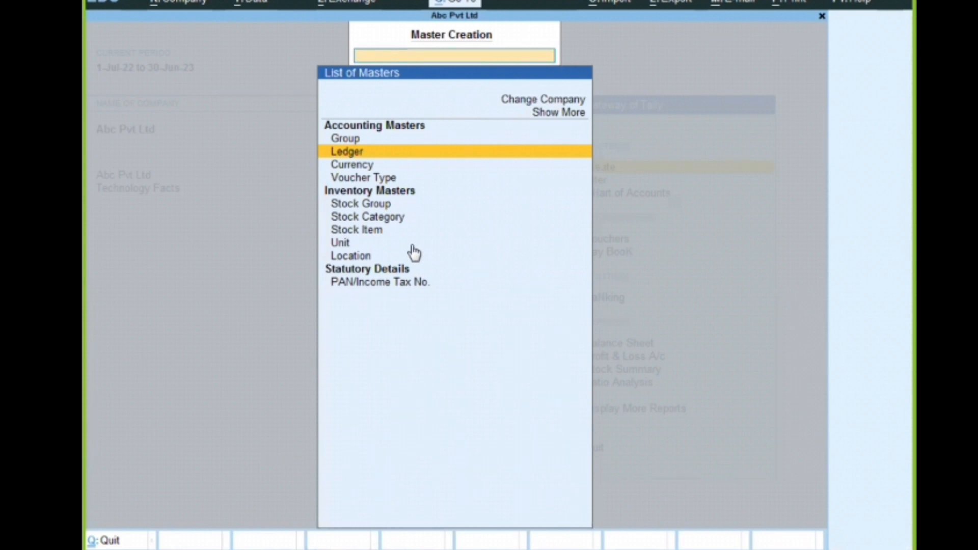
{"action": "key", "text": "Escape"}
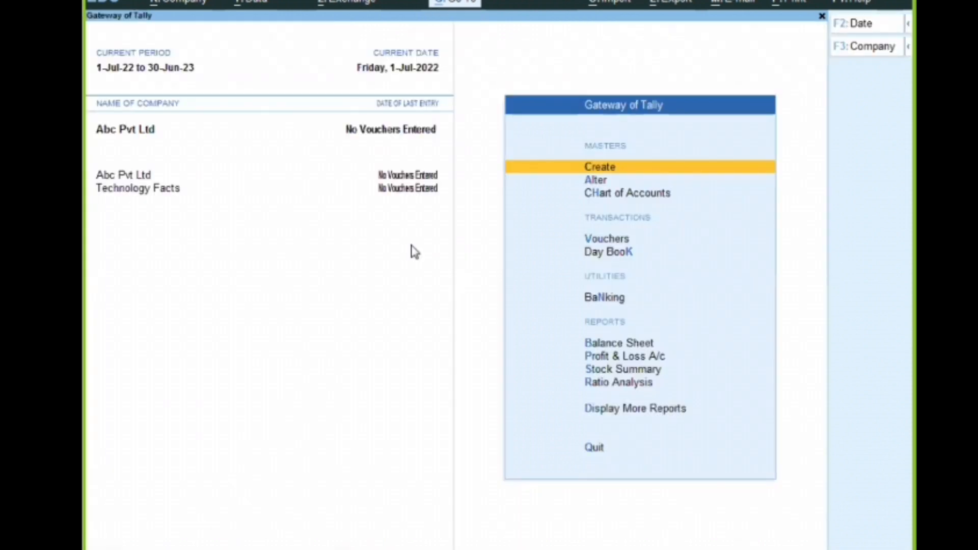
{"action": "key", "text": "Down"}
{"action": "key", "text": "Down"}
{"action": "key", "text": "Down"}
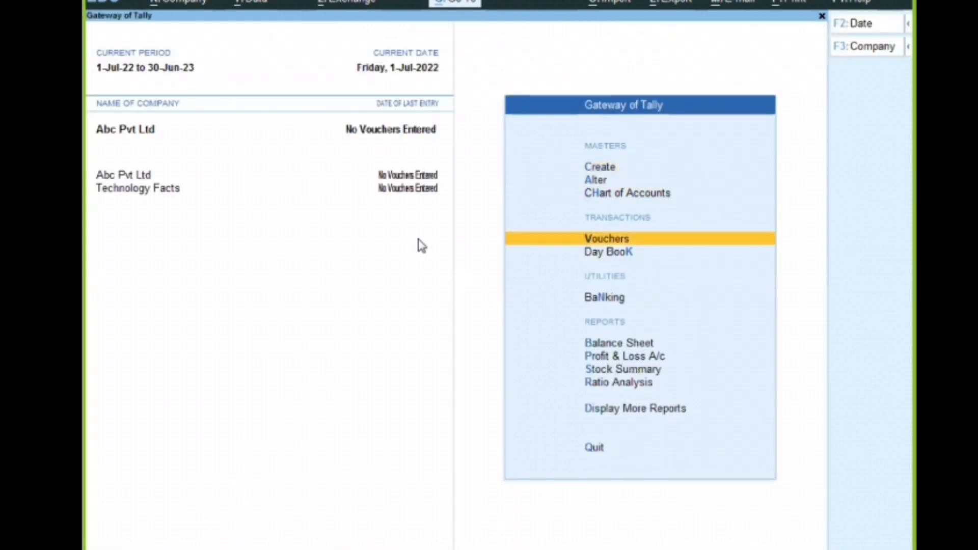
{"action": "key", "text": "Return"}
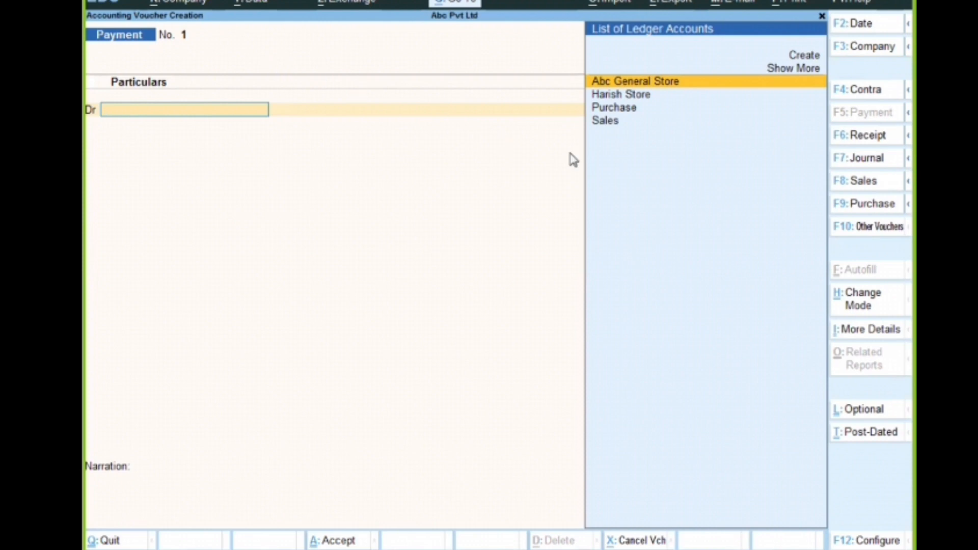
- Bring up the full list of voucher types and include the inactive ones
{"action": "left_click", "coordinate": [864, 229]}
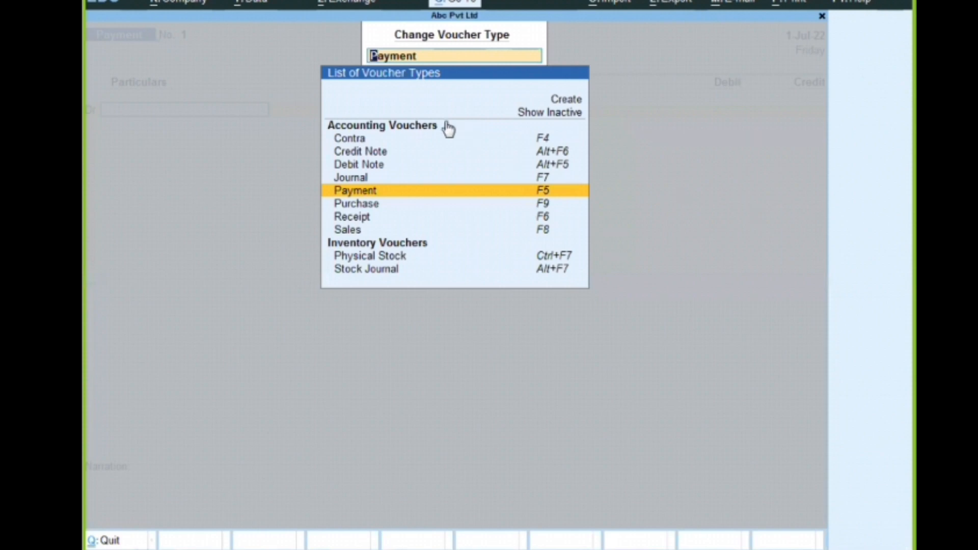
{"action": "scroll", "coordinate": [454, 197], "scroll_direction": "down", "scroll_amount": 4}
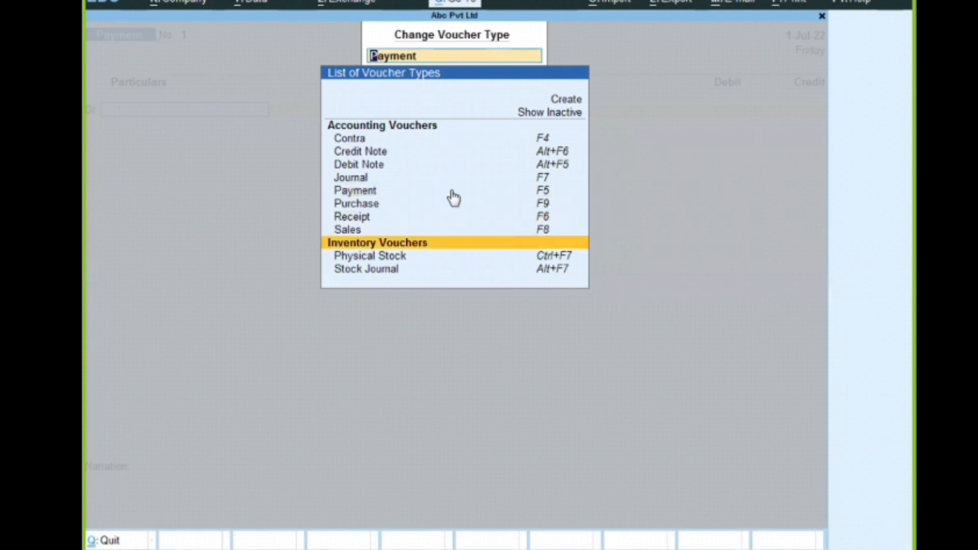
{"action": "scroll", "coordinate": [452, 198], "scroll_direction": "up", "scroll_amount": 8}
{"action": "scroll", "coordinate": [452, 197], "scroll_direction": "down", "scroll_amount": 5}
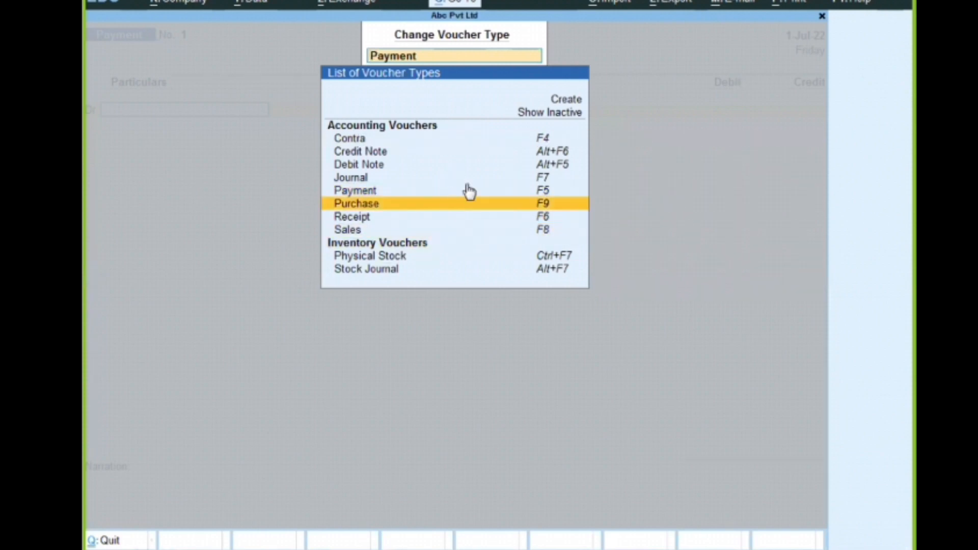
{"action": "left_click", "coordinate": [554, 118]}
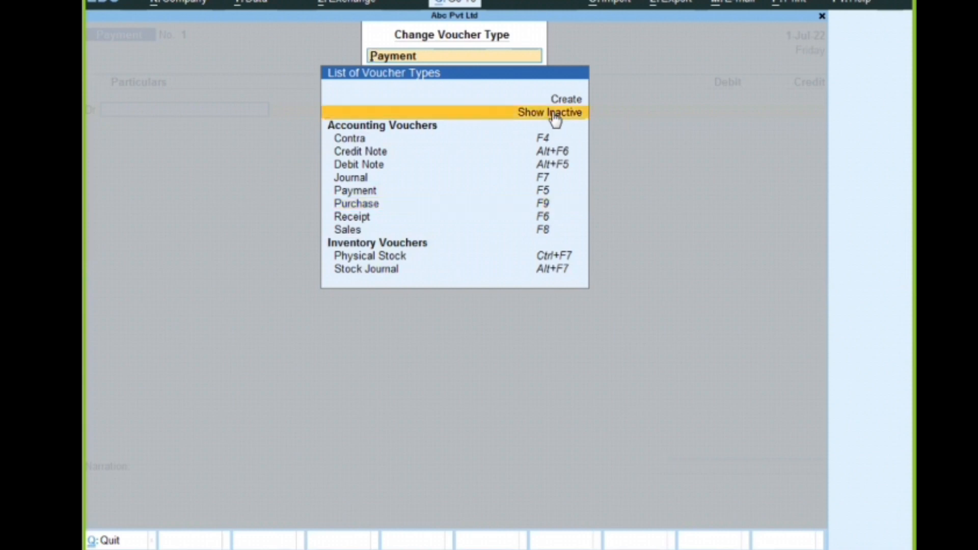
{"action": "left_click", "coordinate": [555, 119]}
{"action": "scroll", "coordinate": [521, 137], "scroll_direction": "down", "scroll_amount": 15}
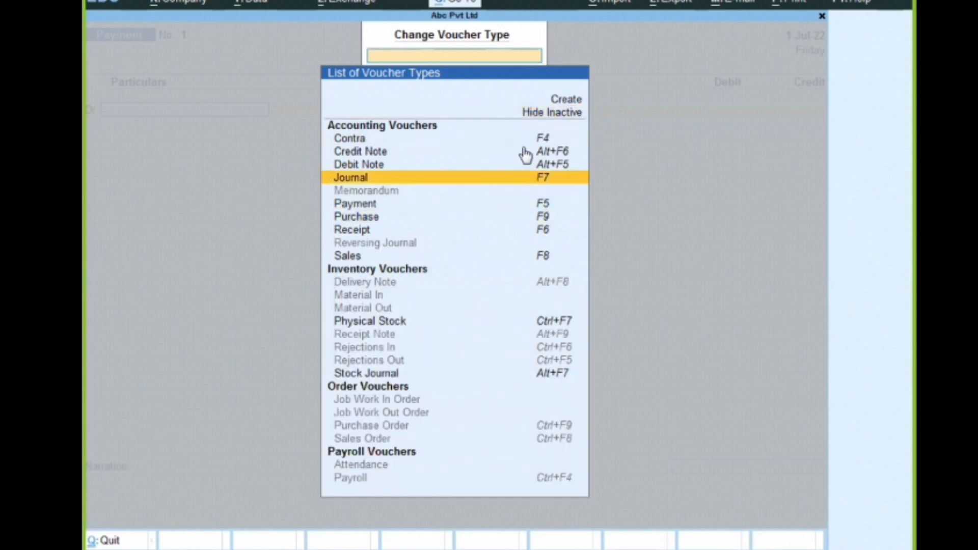
{"action": "scroll", "coordinate": [520, 188], "scroll_direction": "down", "scroll_amount": 3}
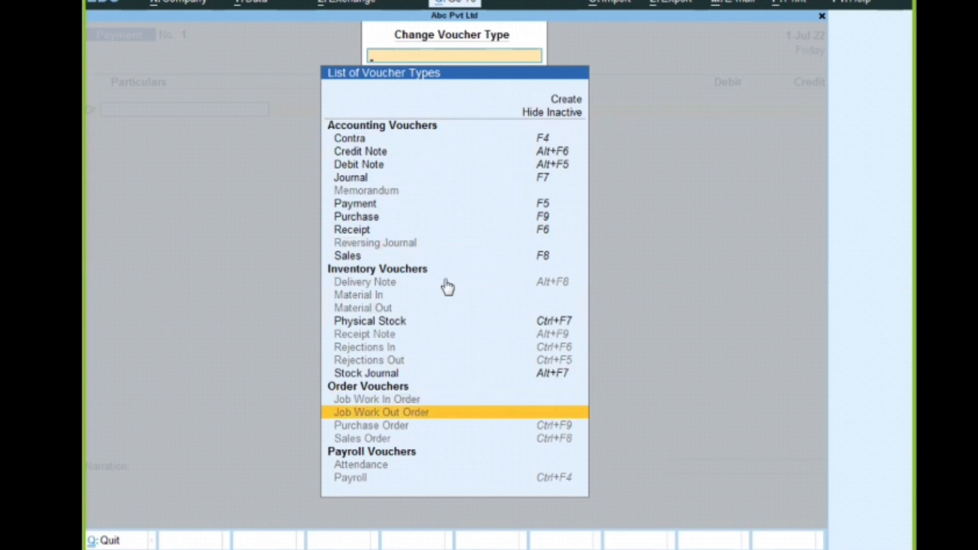
- Choose the Purchase Order voucher type and activate it
{"action": "left_click", "coordinate": [348, 427]}
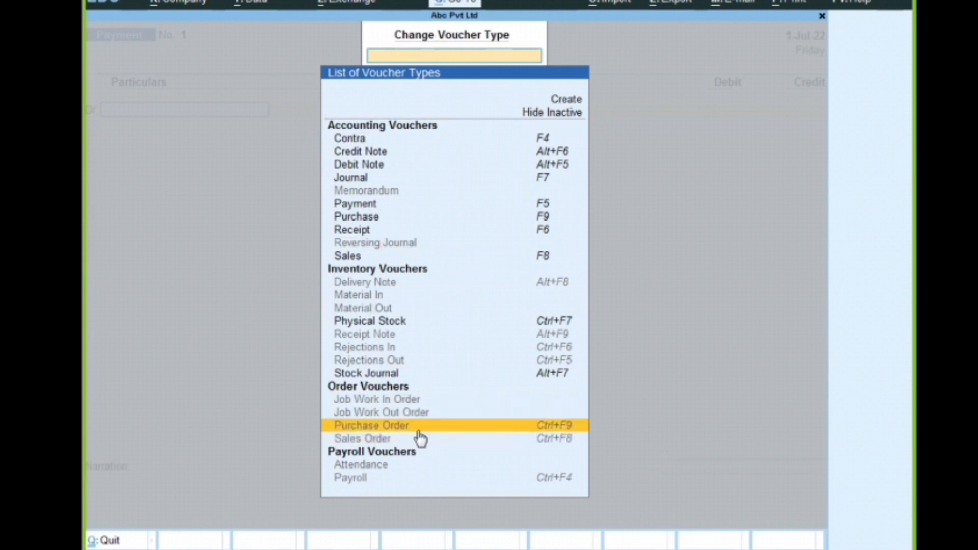
{"action": "scroll", "coordinate": [387, 399], "scroll_direction": "up", "scroll_amount": 2}
{"action": "scroll", "coordinate": [387, 395], "scroll_direction": "down", "scroll_amount": 2}
{"action": "left_click", "coordinate": [398, 431]}
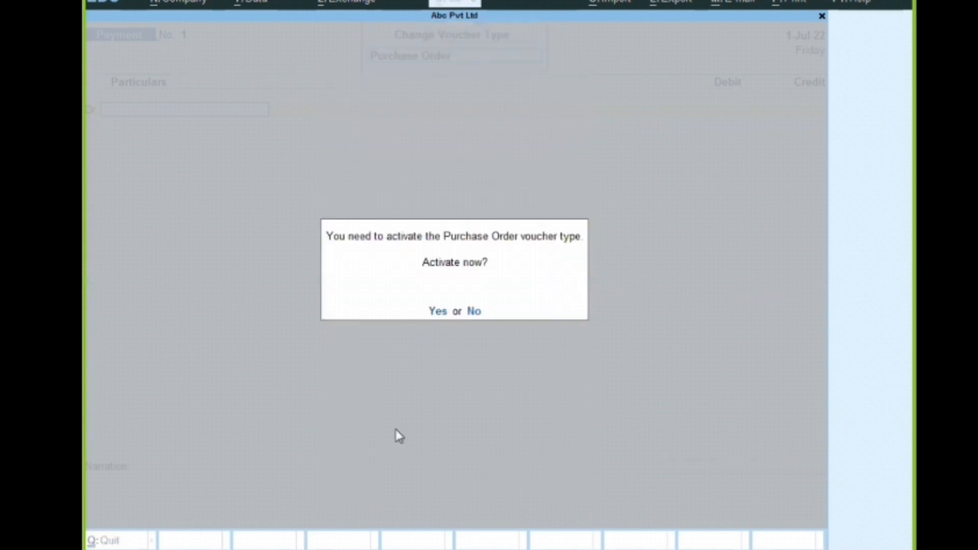
{"action": "key", "text": "y"}
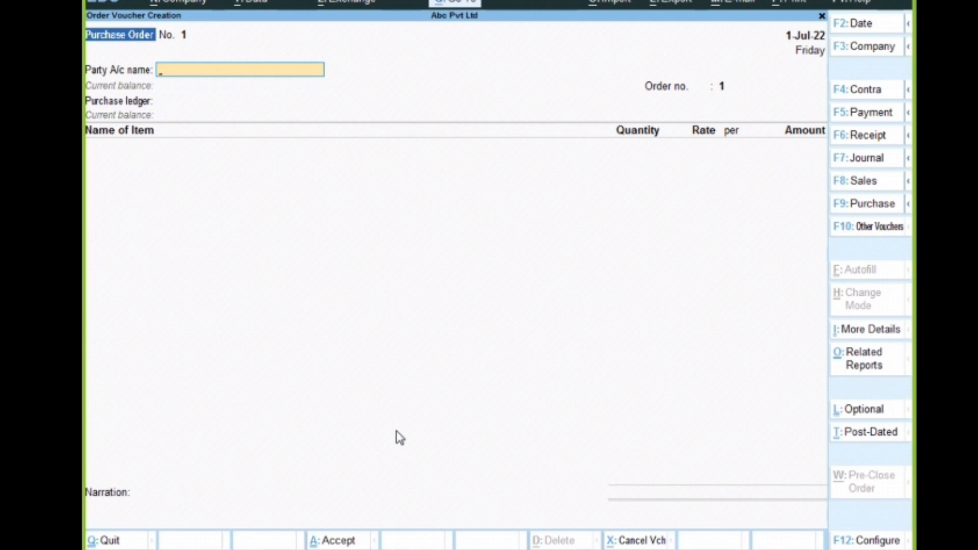
- Choose Abc General Store as the purchase order's party, leave the order and receipt details blank, and accept the default supplier details
{"action": "type", "text": "A"}
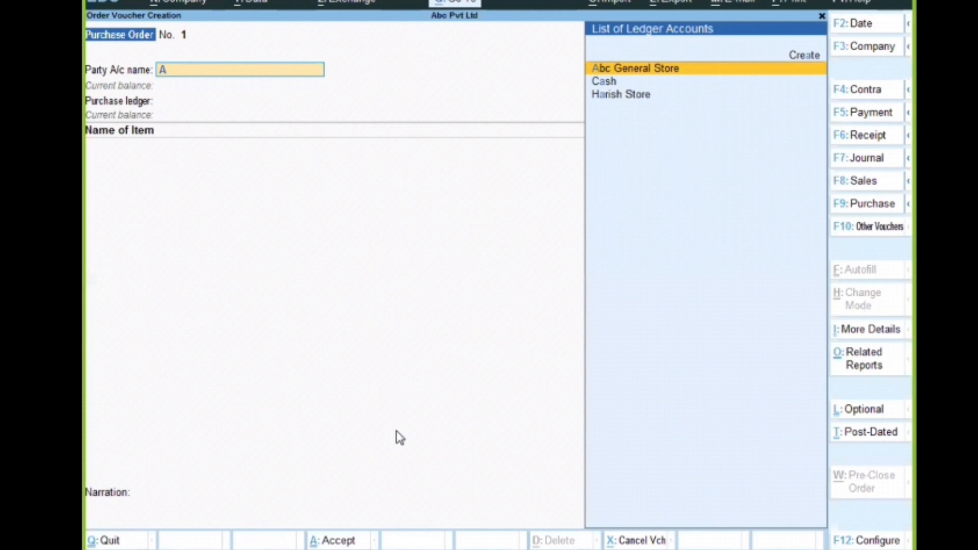
{"action": "key", "text": "Return"}
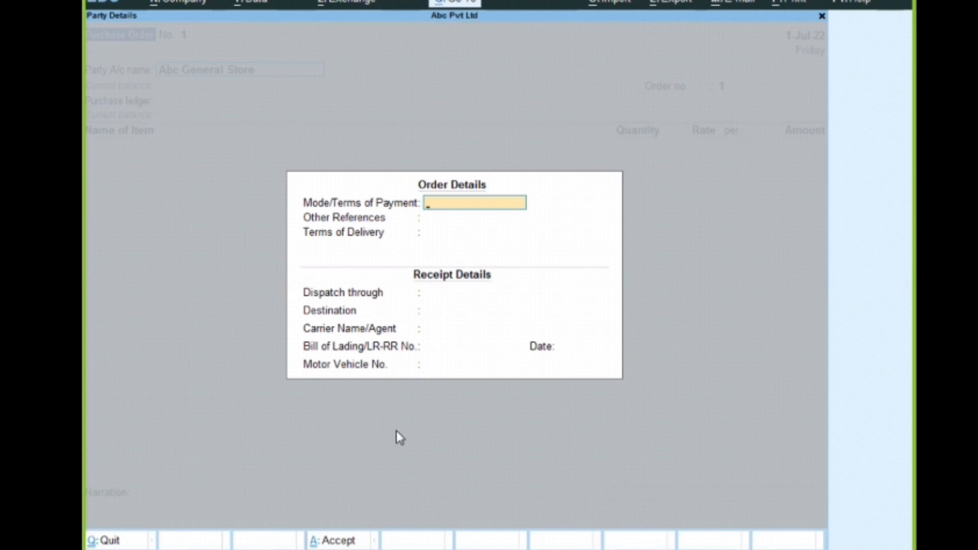
{"action": "key", "text": "Return"}
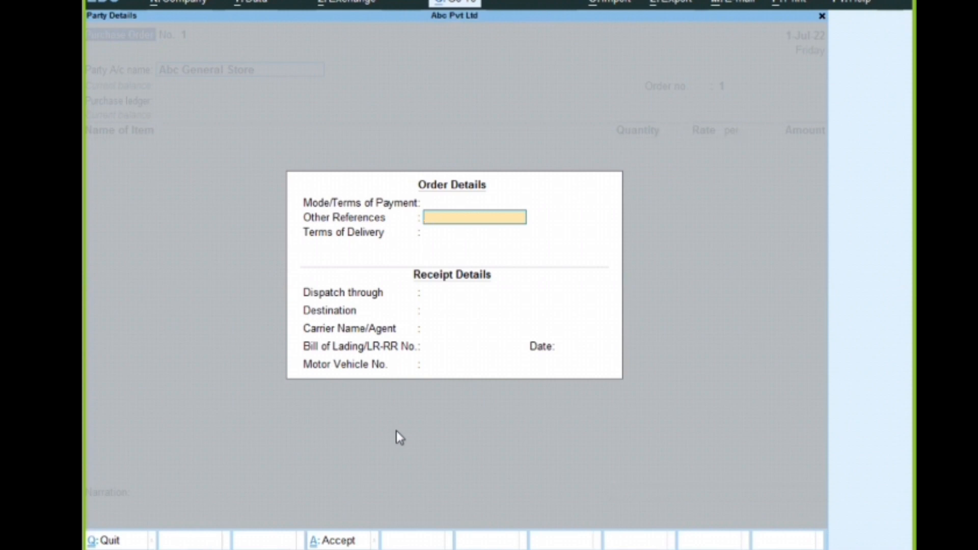
{"action": "key", "text": "Return"}
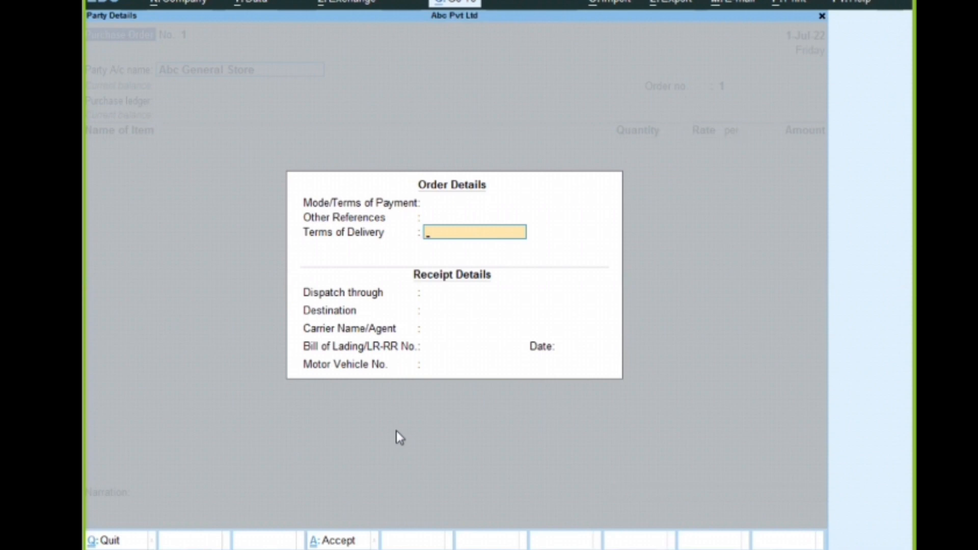
{"action": "key", "text": "Return"}
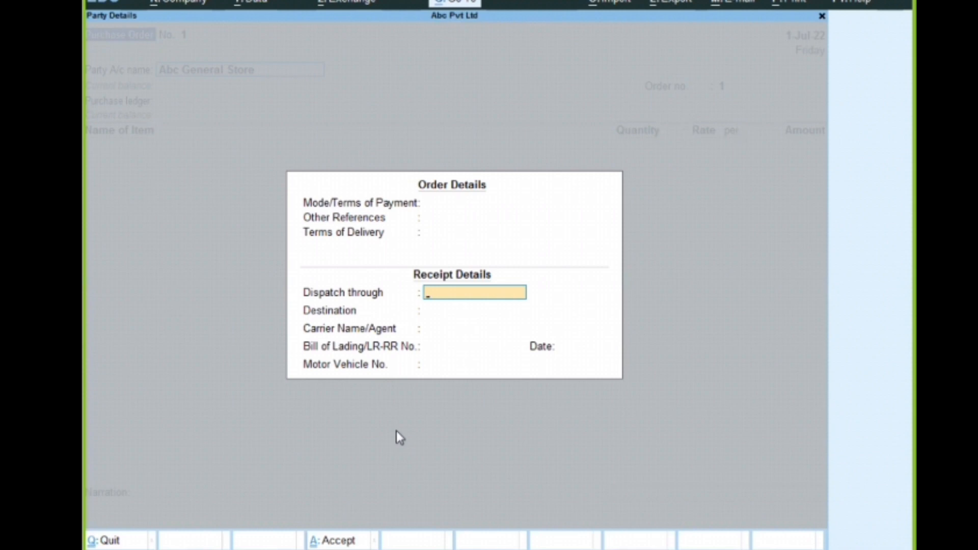
{"action": "key", "text": "Return"}
{"action": "key", "text": "Return"}
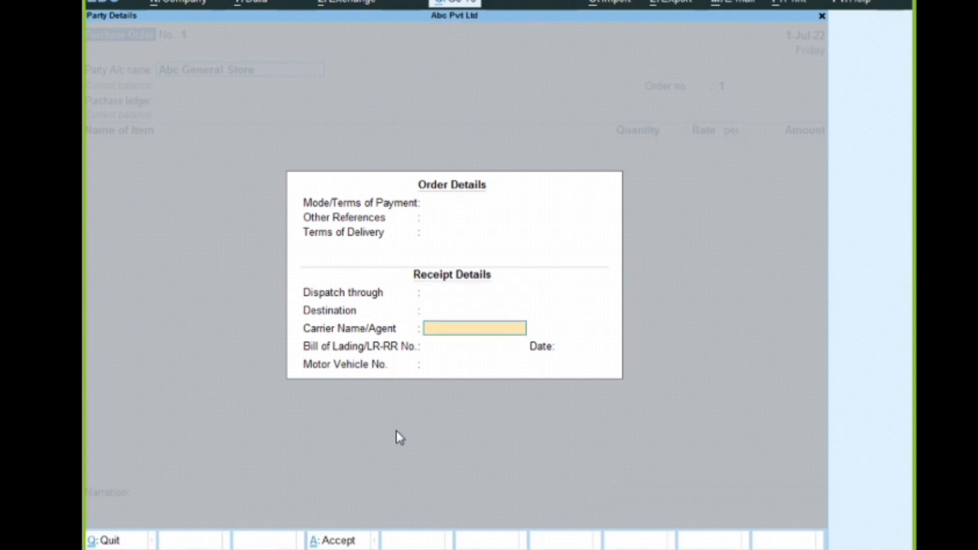
{"action": "key", "text": "Return"}
{"action": "key", "text": "Return"}
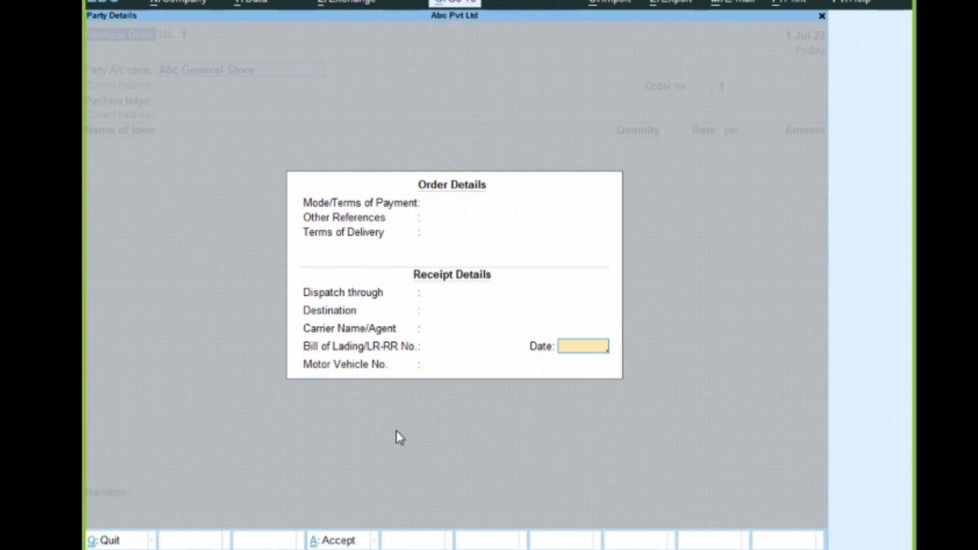
{"action": "key", "text": "Return"}
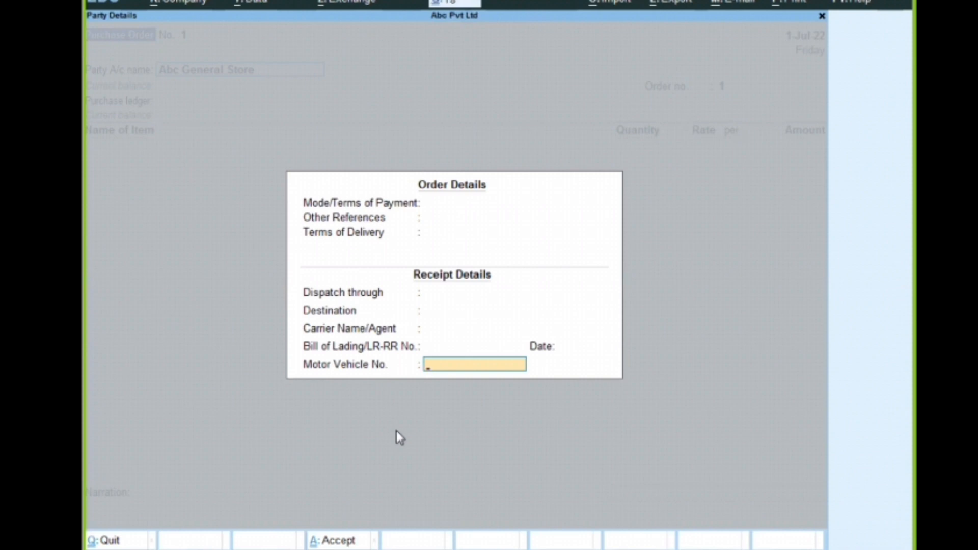
{"action": "key", "text": "Return"}
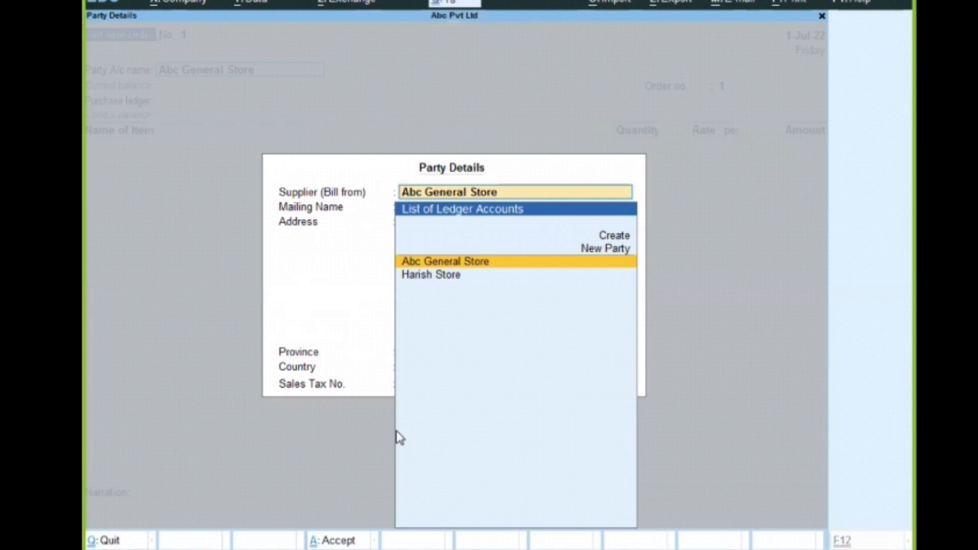
{"action": "key", "text": "ctrl+a"}
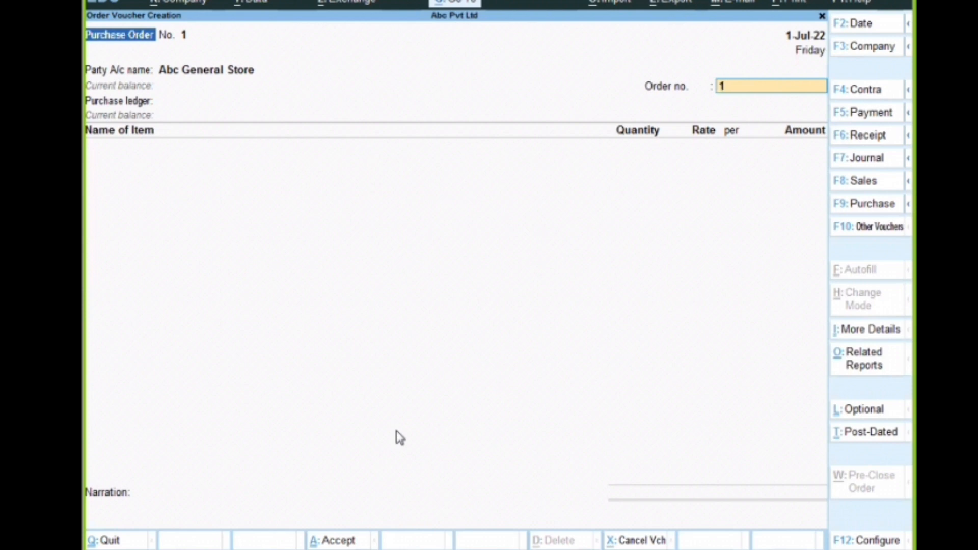
- Set the order number to "order 01" and choose Purchase as the purchase ledger
{"action": "type", "text": "ot"}
{"action": "key", "text": "BackSpace"}
{"action": "type", "text": "rder 01"}
{"action": "key", "text": "Return"}
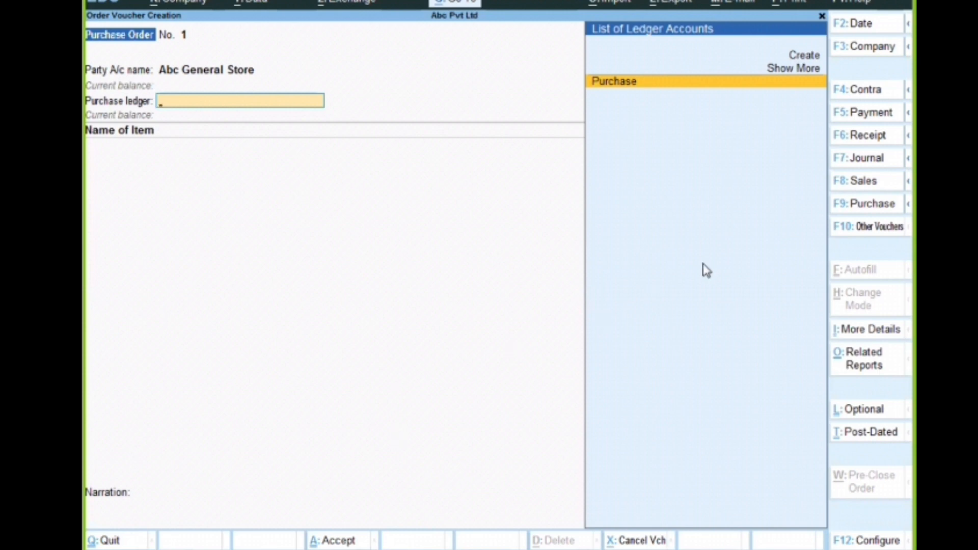
{"action": "key", "text": "Return"}
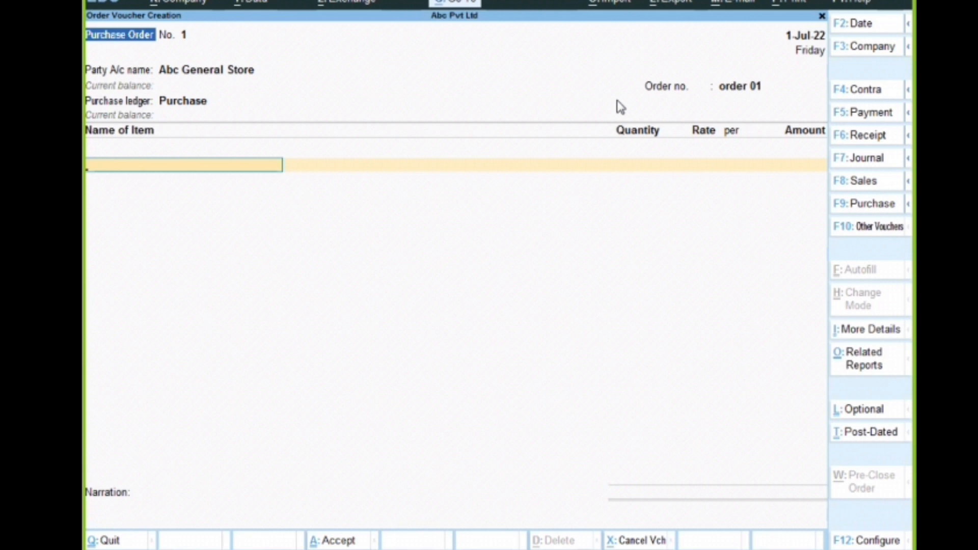
- Add Sugar to the order, due on 1-Jul-22, with quantity 55 at a rate of 80 per kg
{"action": "type", "text": "Su"}
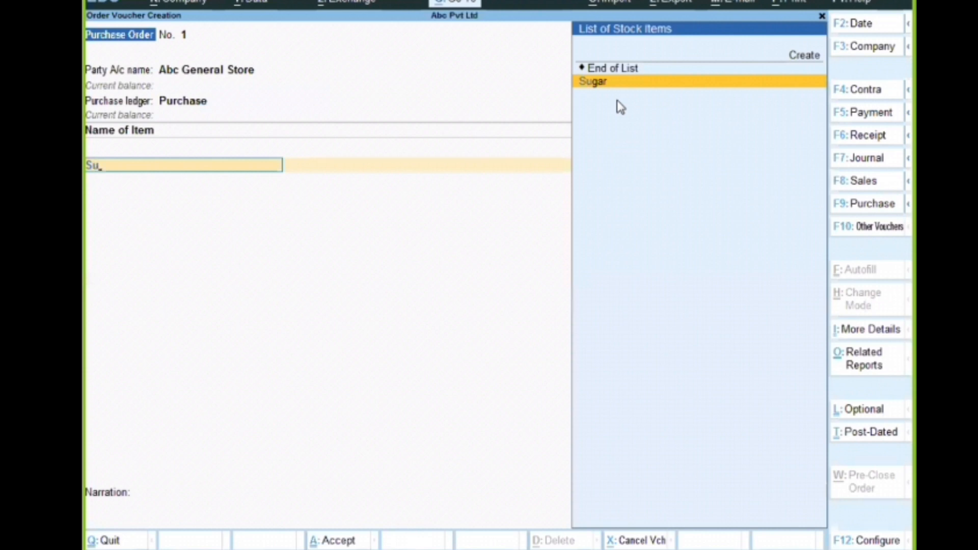
{"action": "key", "text": "Return"}
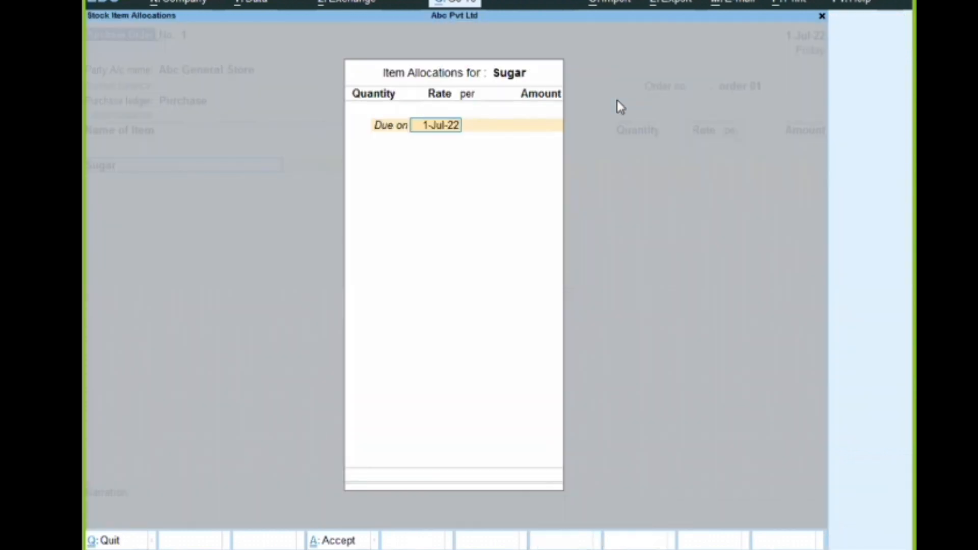
{"action": "key", "text": "Return"}
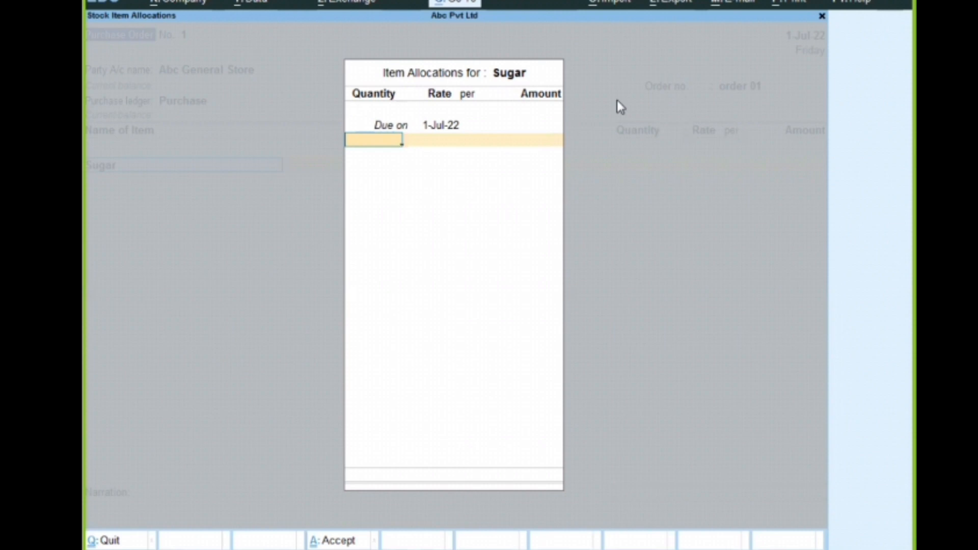
{"action": "type", "text": "55"}
{"action": "key", "text": "Return"}
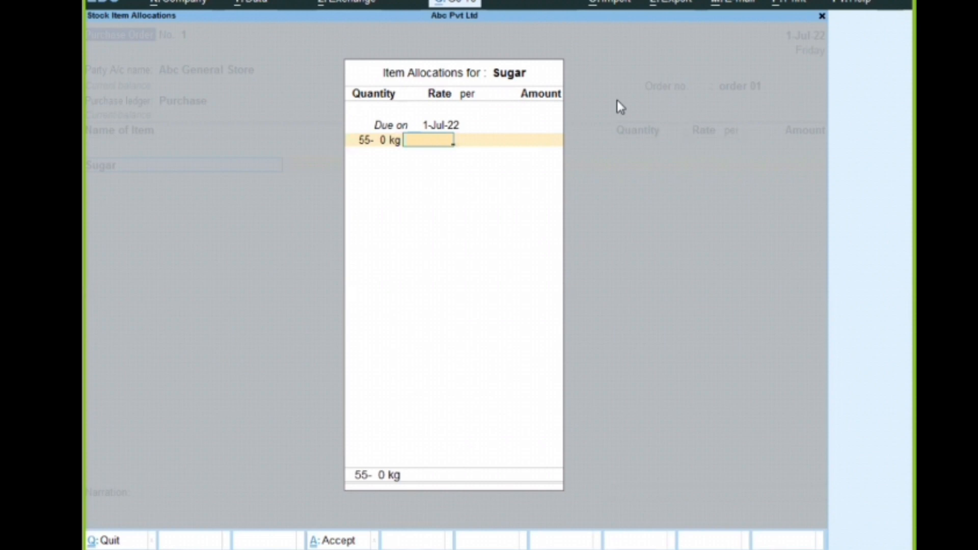
{"action": "type", "text": "80"}
{"action": "key", "text": "Return"}
{"action": "key", "text": "Return"}
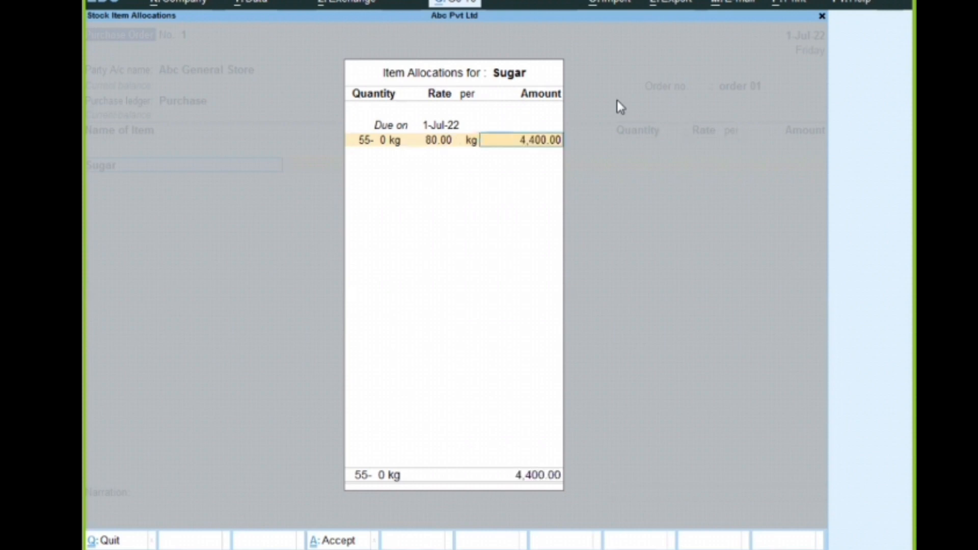
{"action": "key", "text": "Return"}
{"action": "key", "text": "Return"}
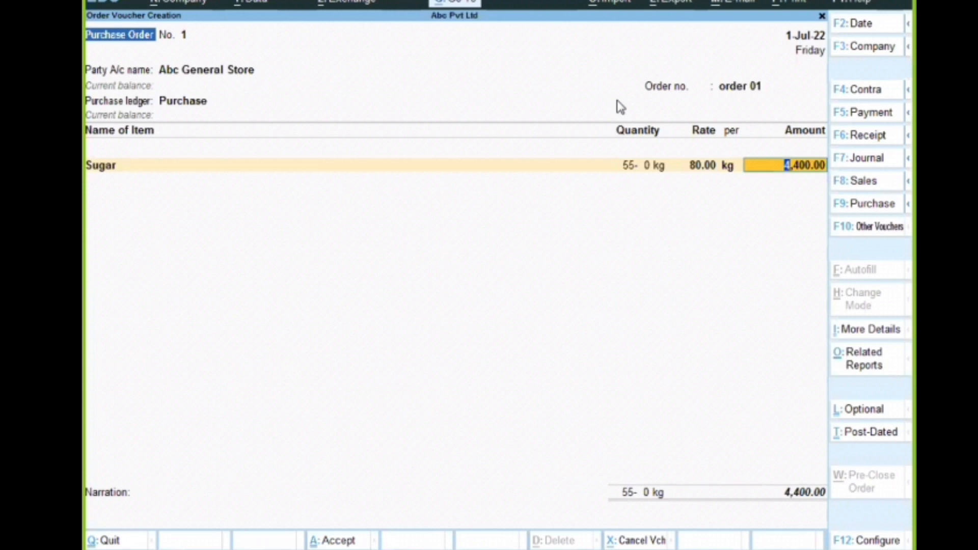
{"action": "key", "text": "Return"}
{"action": "key", "text": "Return"}
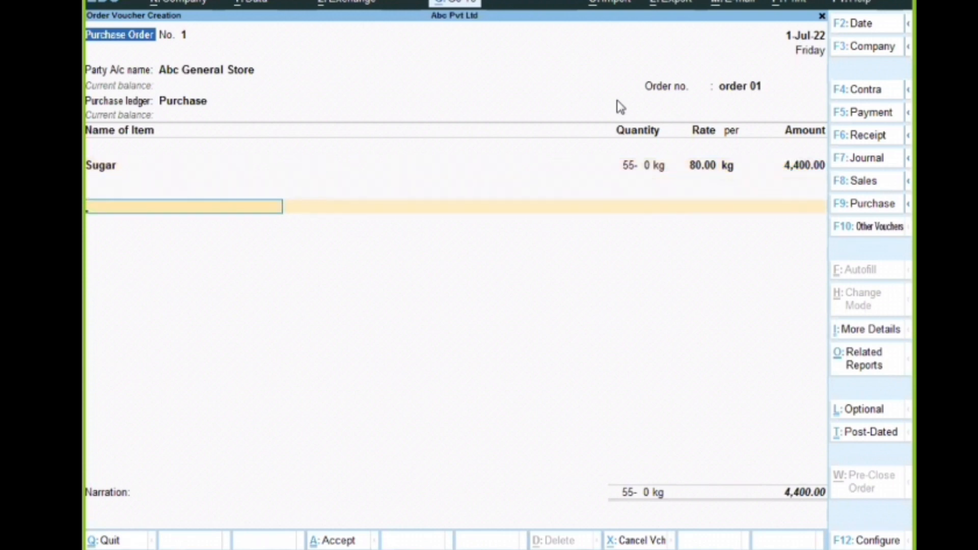
- End the item list, enter the narration "purchase order to abc general store", and save the purchase order
{"action": "key", "text": "Return"}
{"action": "key", "text": "Return"}
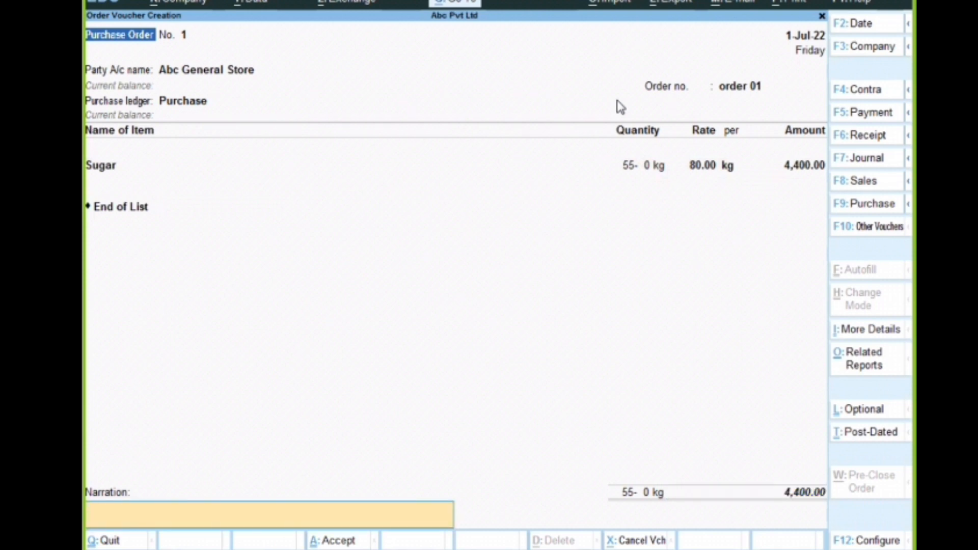
{"action": "type", "text": "purchase order to abc general store"}
{"action": "key", "text": "Return"}
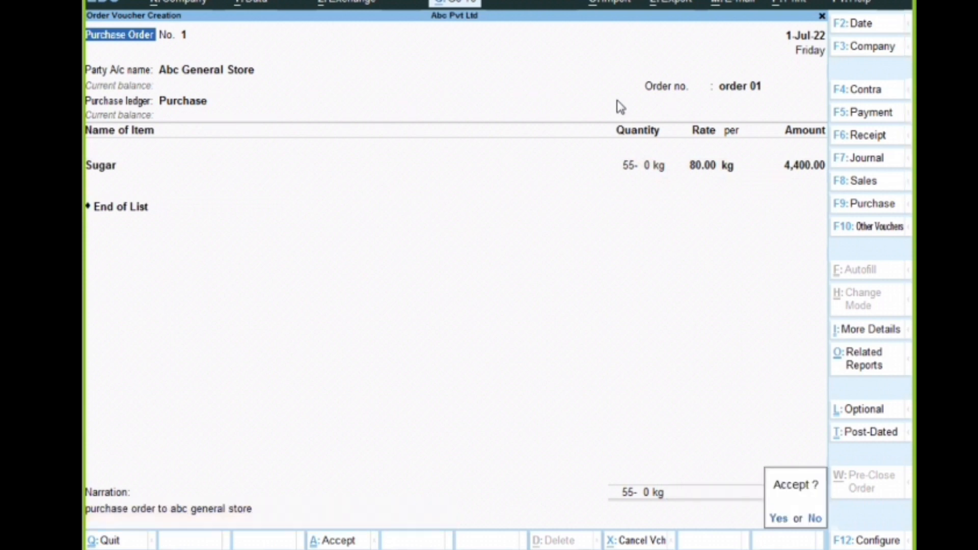
{"action": "key", "text": "Return"}
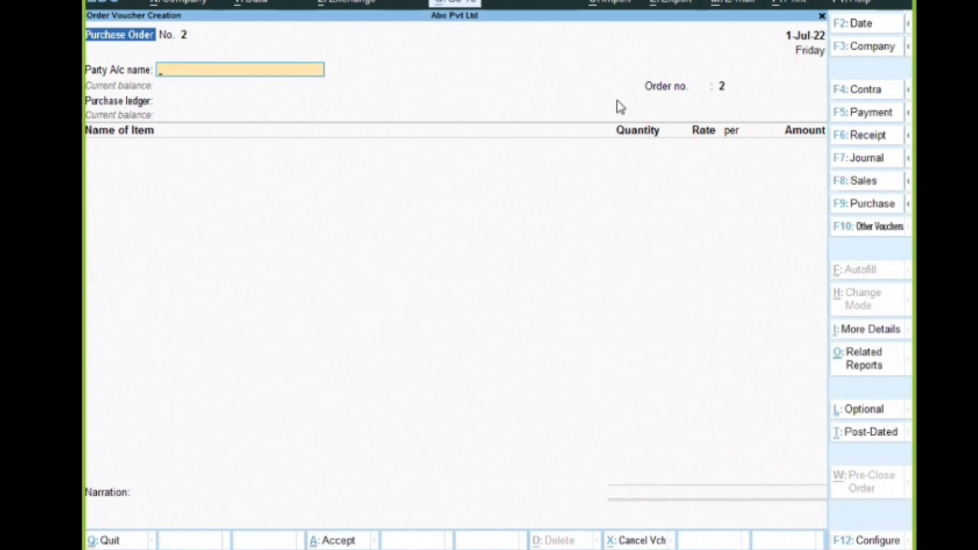
- Leave voucher entry and check the Stock Summary report for stock entries
{"action": "key", "text": "Escape"}
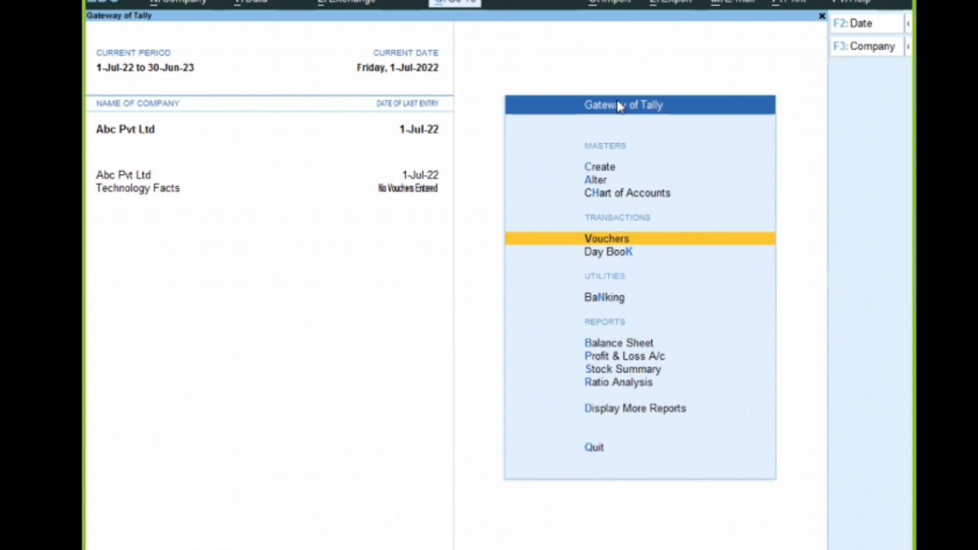
{"action": "key", "text": "Down"}
{"action": "key", "text": "Down"}
{"action": "key", "text": "Down"}
{"action": "key", "text": "Down"}
{"action": "key", "text": "Down"}
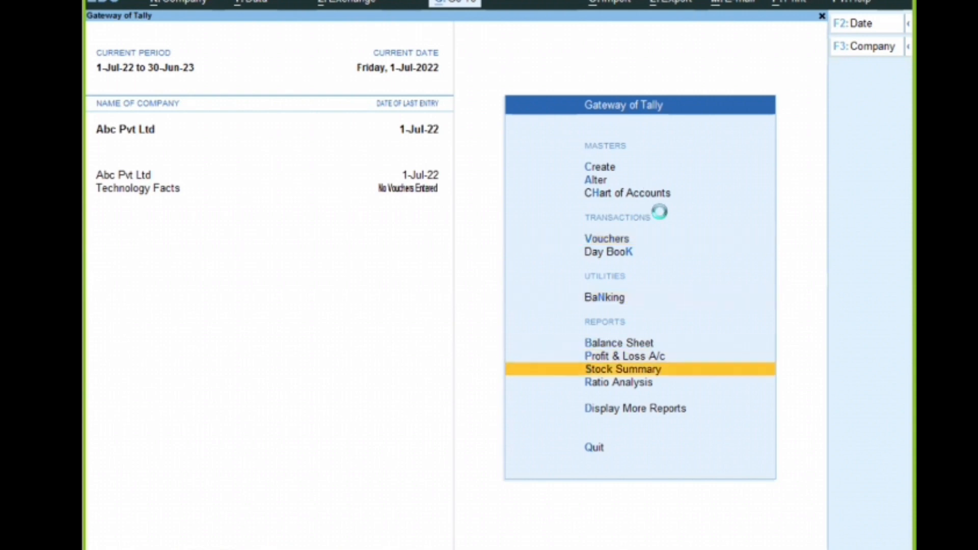
{"action": "key", "text": "Return"}
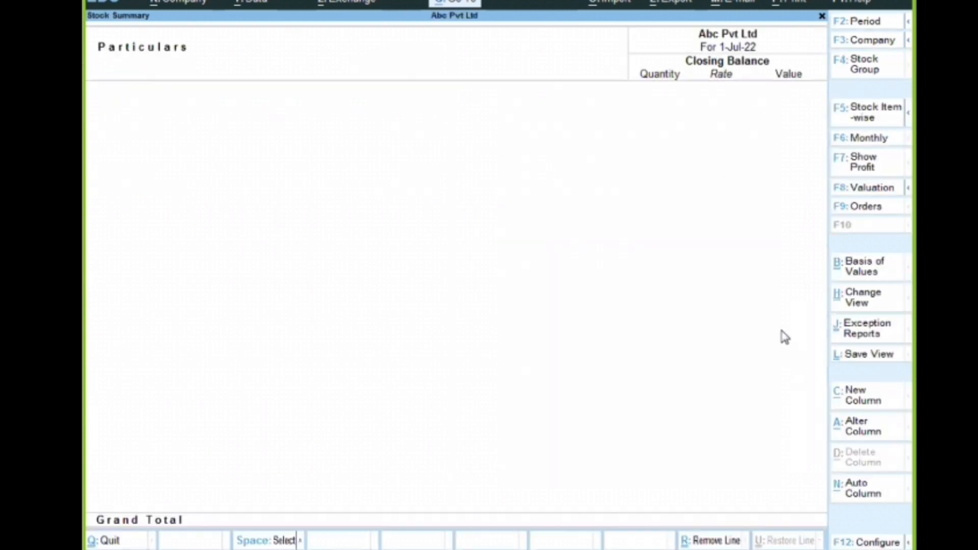
{"action": "key", "text": "Escape"}
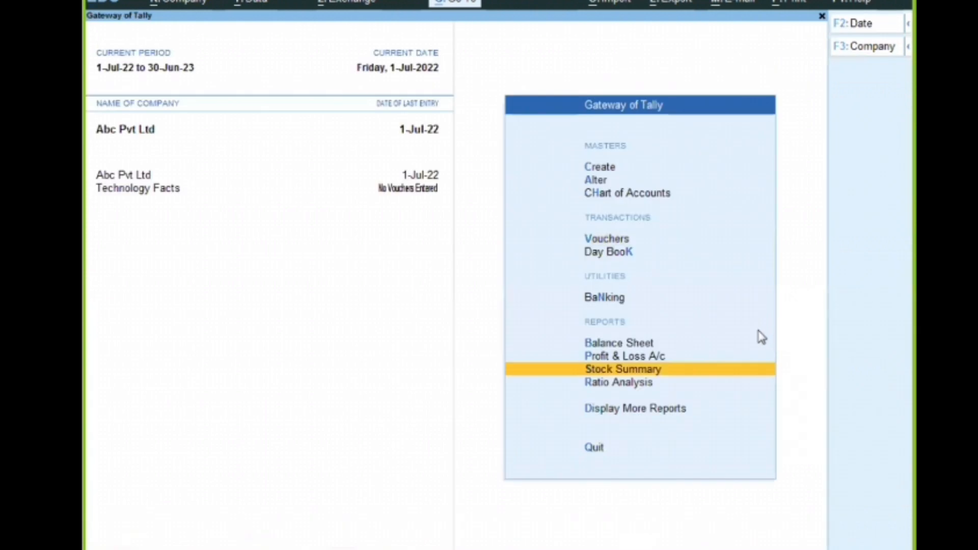
- Stay in the program and bring up the list of additional reports
{"action": "key", "text": "Escape"}
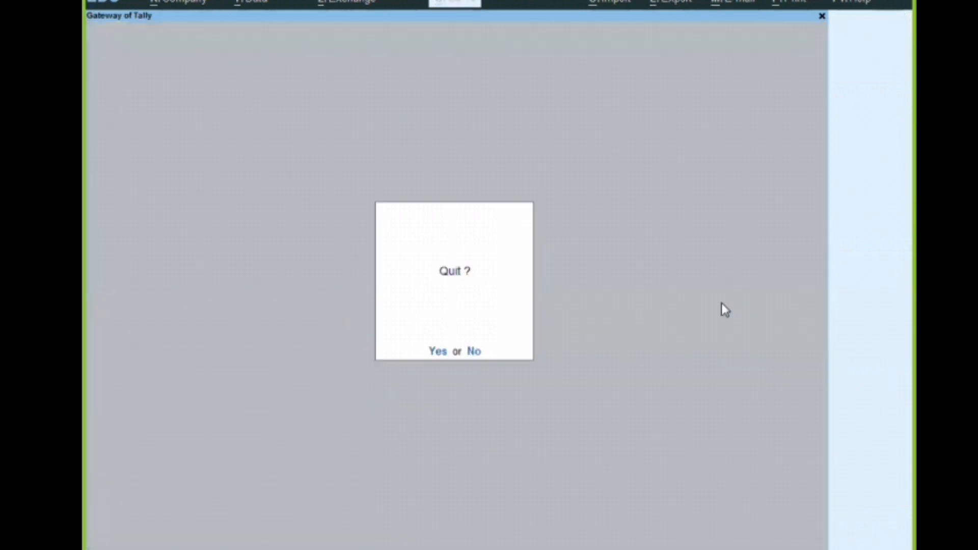
{"action": "key", "text": "Escape"}
{"action": "key", "text": "Down"}
{"action": "key", "text": "Down"}
{"action": "key", "text": "Down"}
{"action": "key", "text": "Down"}
{"action": "key", "text": "Down"}
{"action": "key", "text": "Down"}
{"action": "key", "text": "Down"}
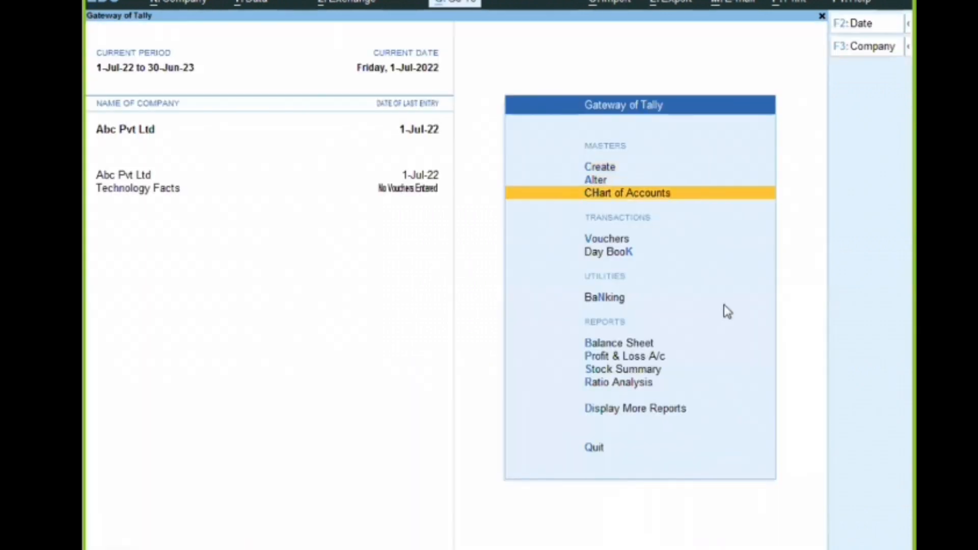
{"action": "key", "text": "Down"}
{"action": "key", "text": "Down"}
{"action": "key", "text": "Down"}
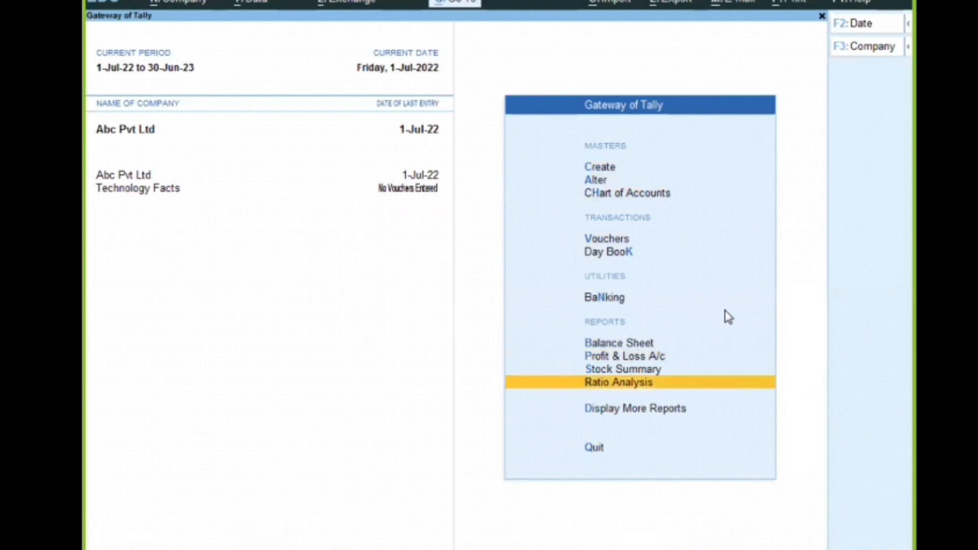
{"action": "key", "text": "Return"}
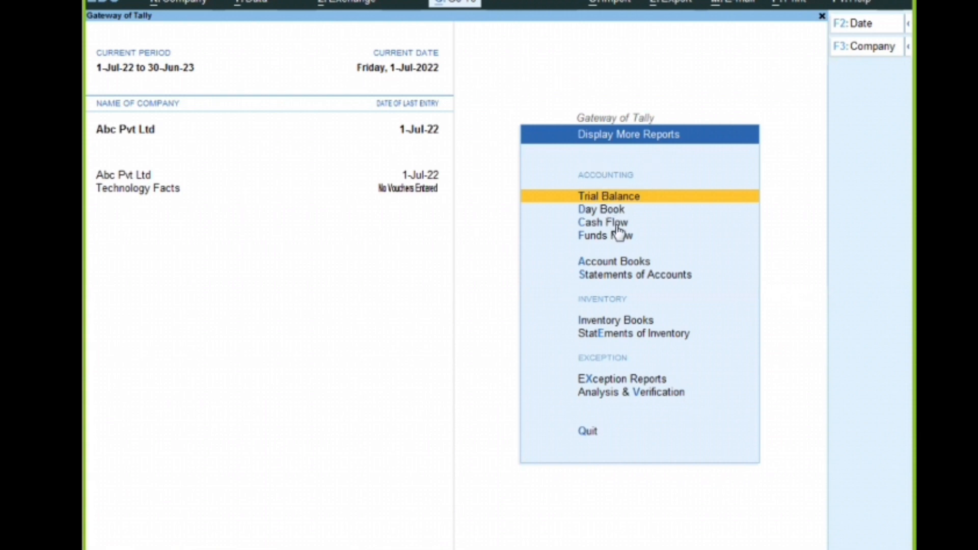
- Open the Inventory Books group of reports
{"action": "key", "text": "Down"}
{"action": "key", "text": "Down"}
{"action": "key", "text": "Down"}
{"action": "key", "text": "Down"}
{"action": "key", "text": "Down"}
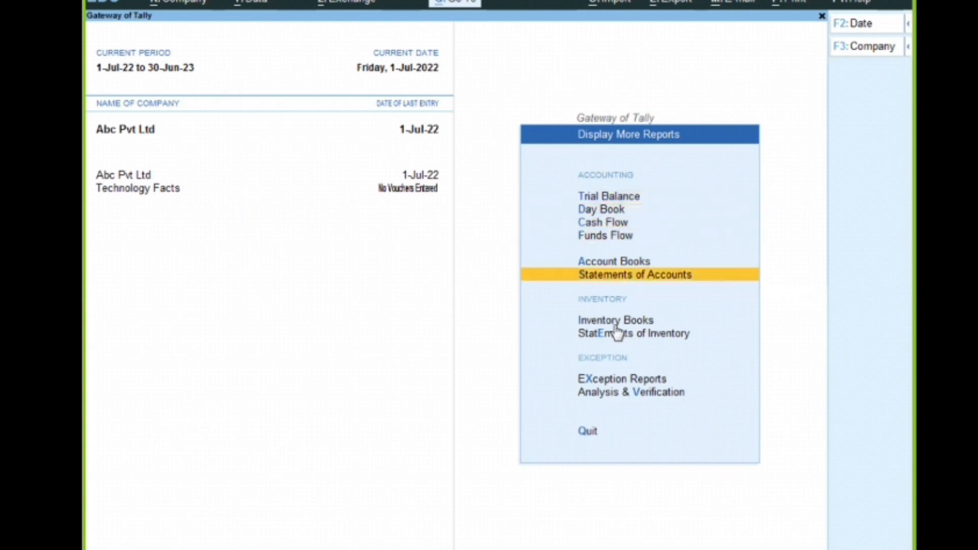
{"action": "key", "text": "Down"}
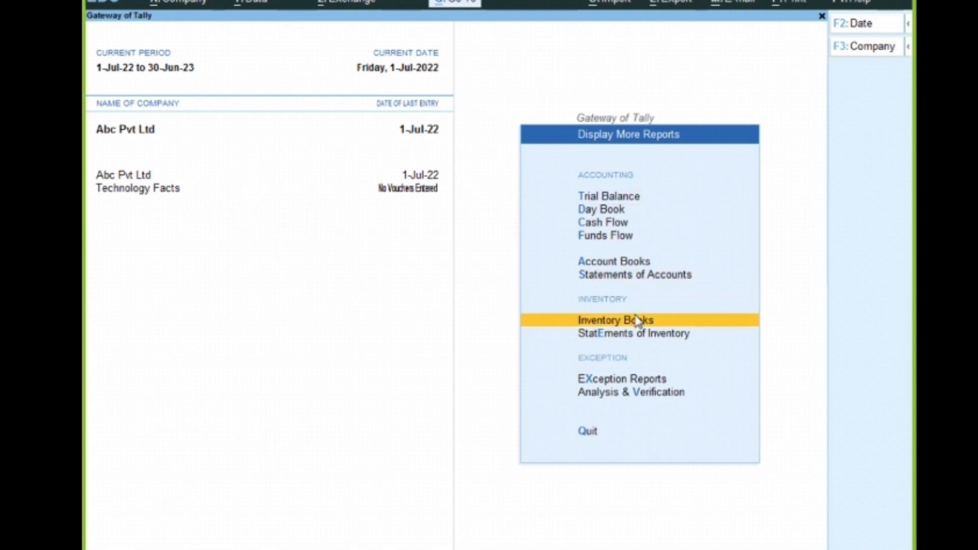
{"action": "left_click", "coordinate": [637, 321]}
- Open the Purchase Orders Book to review the monthly order vouchers
{"action": "key", "text": "Down"}
{"action": "key", "text": "Down"}
{"action": "key", "text": "Down"}
{"action": "key", "text": "Down"}
{"action": "key", "text": "Down"}
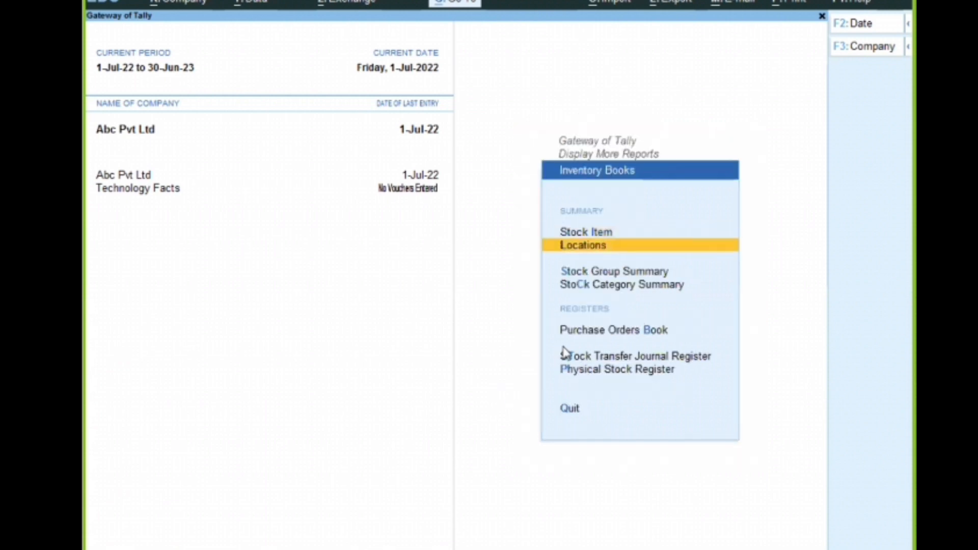
{"action": "key", "text": "Up"}
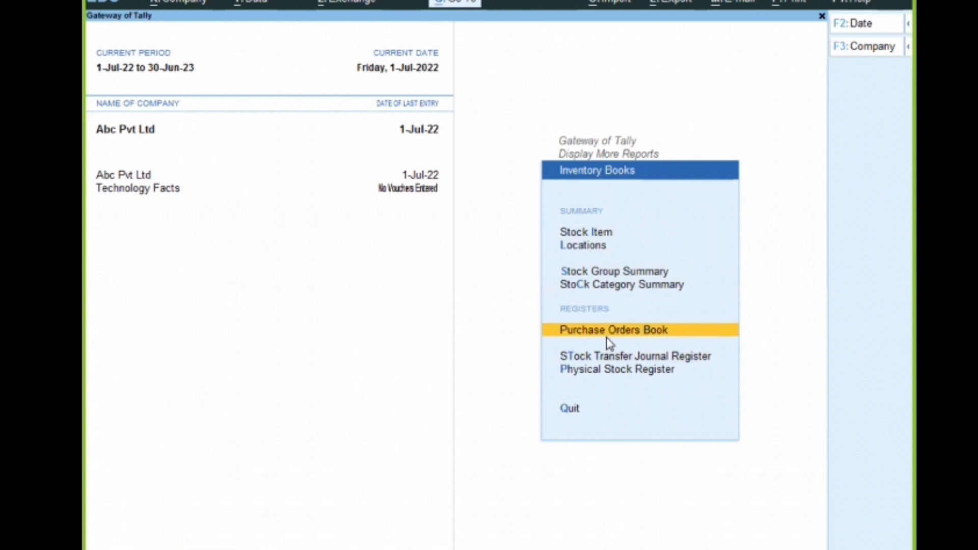
{"action": "key", "text": "Return"}
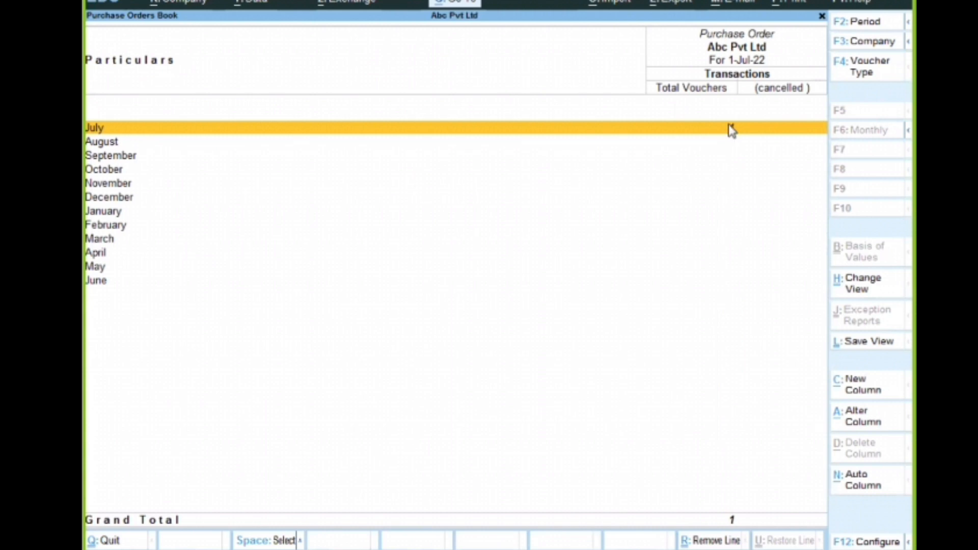
- Open July in the Purchase Orders Book to check its order vouchers, and return to the Gateway of Tally
{"action": "key", "text": "Return"}
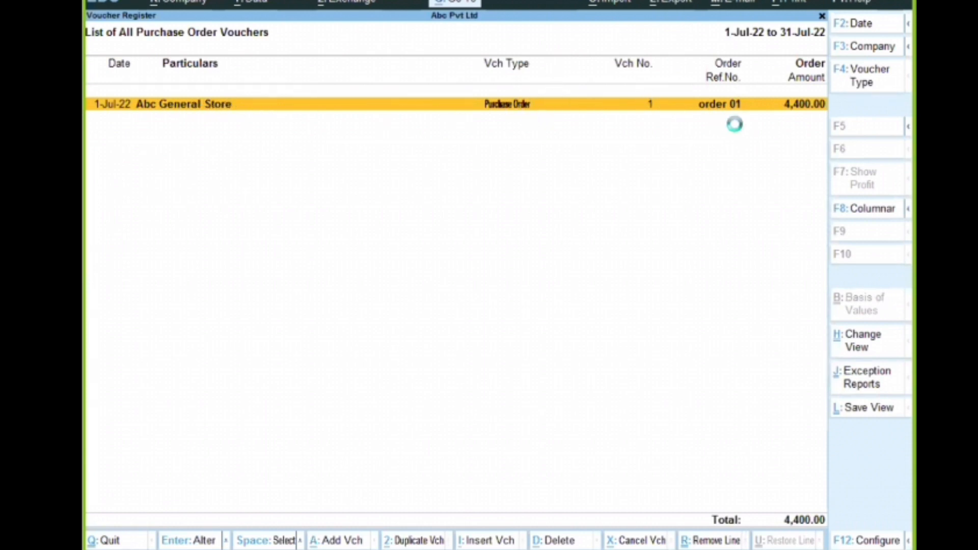
{"action": "key", "text": "Escape"}
{"action": "key", "text": "Escape"}
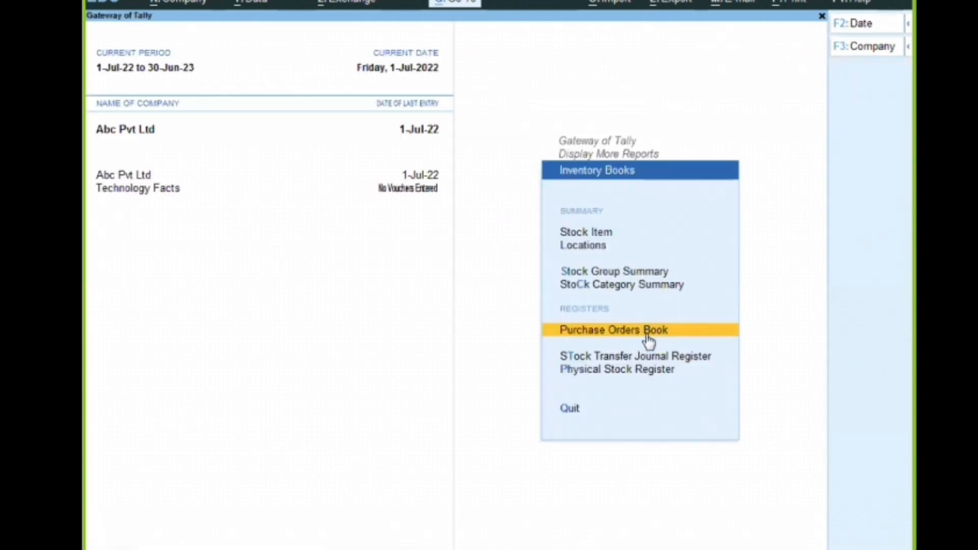
{"action": "key", "text": "Escape"}
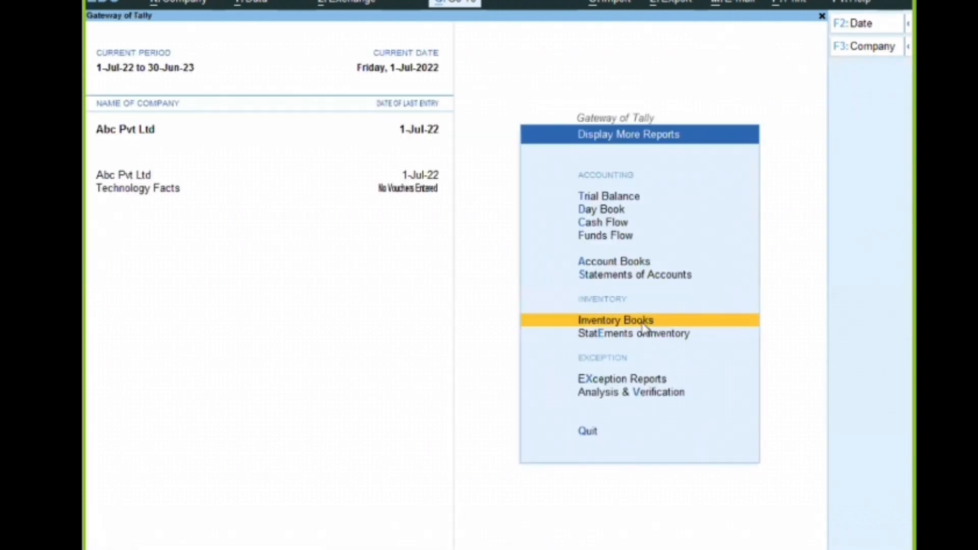
{"action": "key", "text": "Escape"}
- Return to voucher entry and switch from Purchase Order to a new Purchase voucher
{"action": "key", "text": "Up"}
{"action": "key", "text": "Up"}
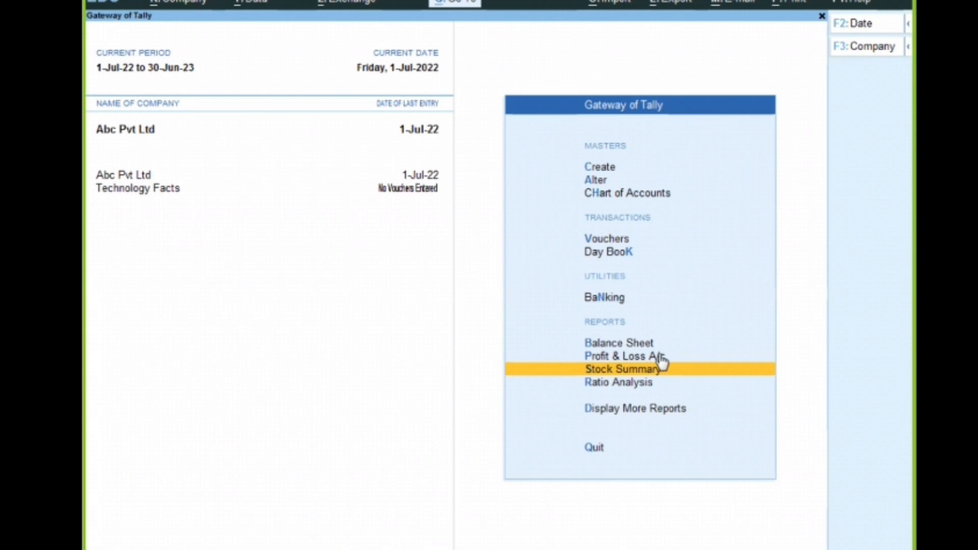
{"action": "key", "text": "Up"}
{"action": "key", "text": "Up"}
{"action": "key", "text": "Up"}
{"action": "key", "text": "Up"}
{"action": "key", "text": "Up"}
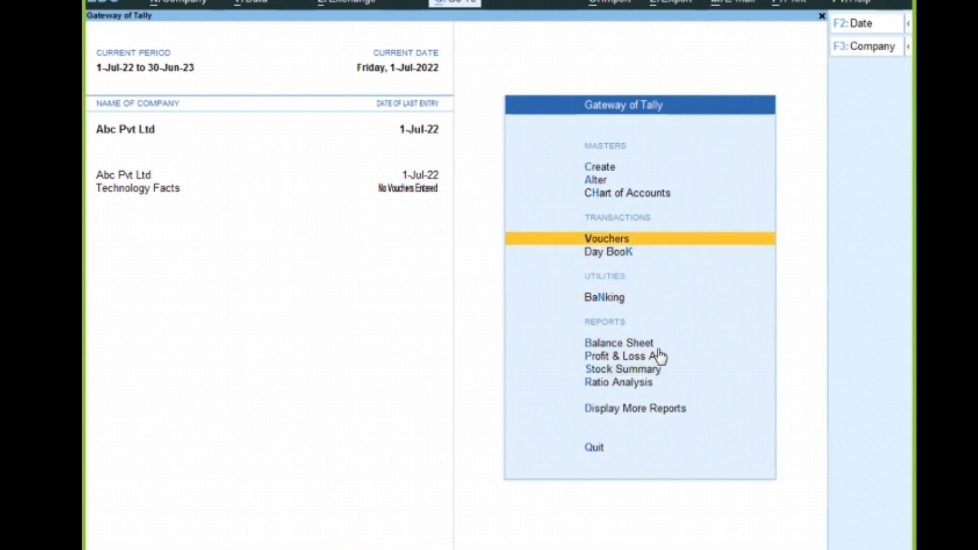
{"action": "key", "text": "Return"}
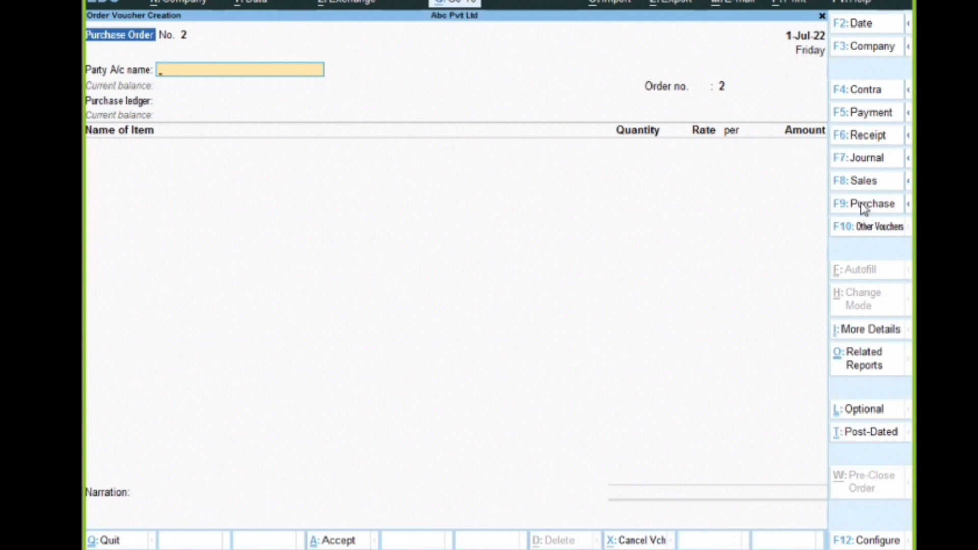
{"action": "key", "text": "F9"}
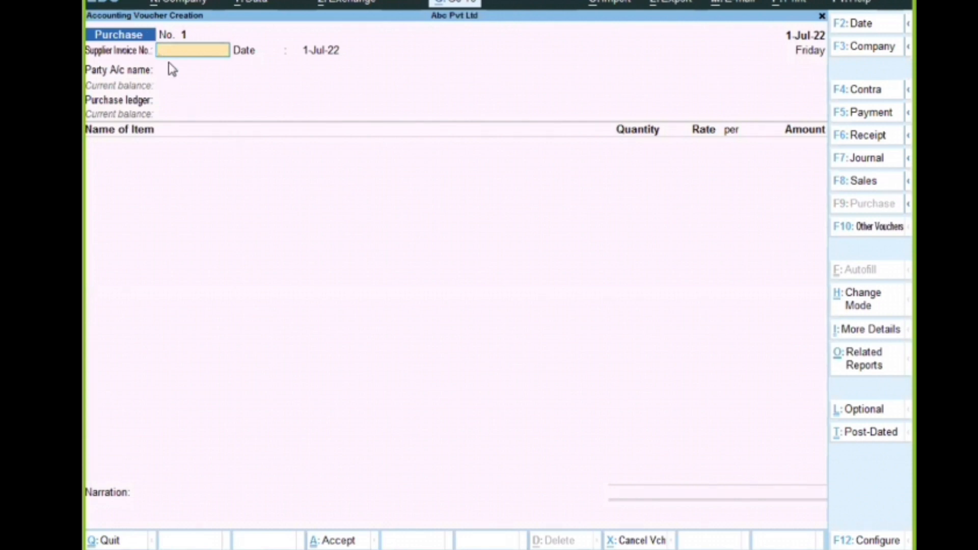
- Fill the purchase header with supplier invoice number 15, party Abc General Store without receipt details, and the Purchase ledger
{"action": "type", "text": "15"}
{"action": "key", "text": "Return"}
{"action": "key", "text": "Return"}
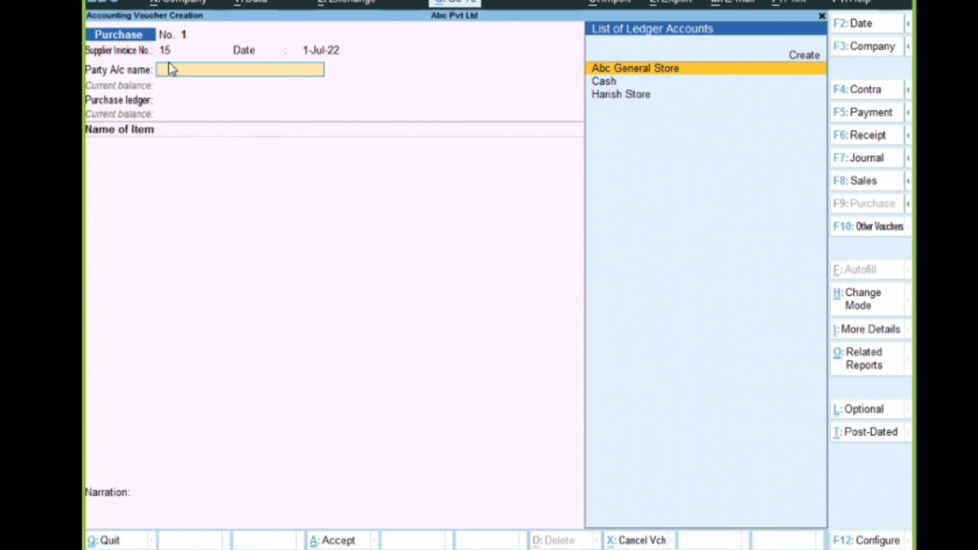
{"action": "key", "text": "Return"}
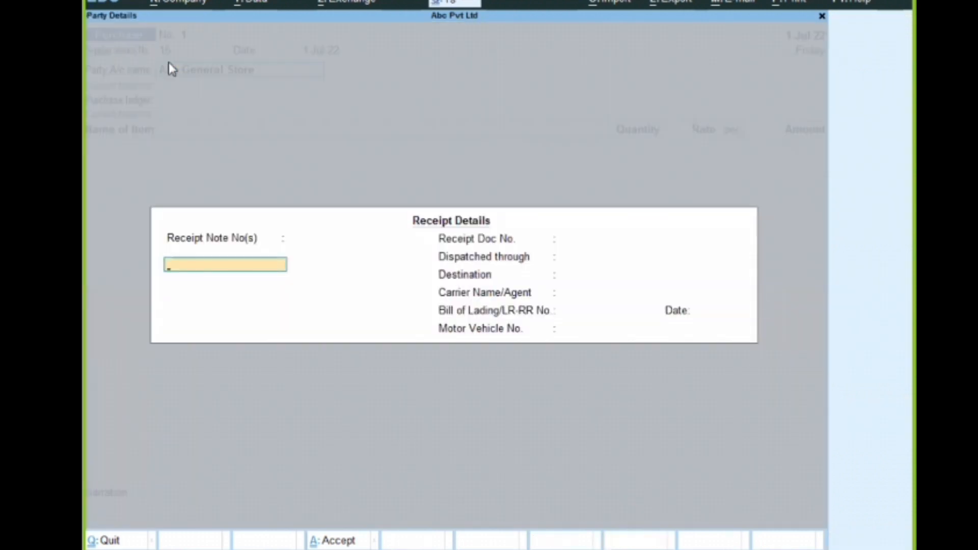
{"action": "key", "text": "Return"}
{"action": "key", "text": "ctrl+a"}
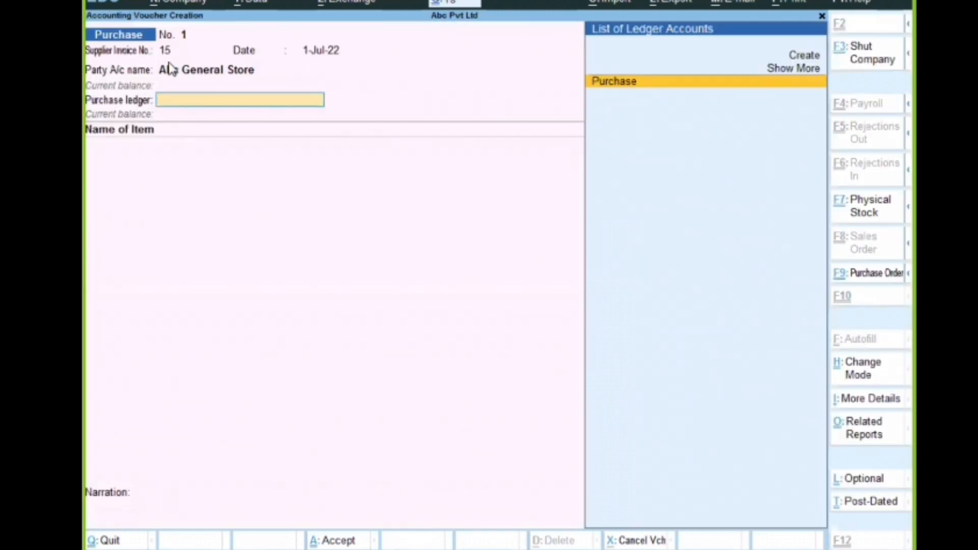
{"action": "key", "text": "Return"}
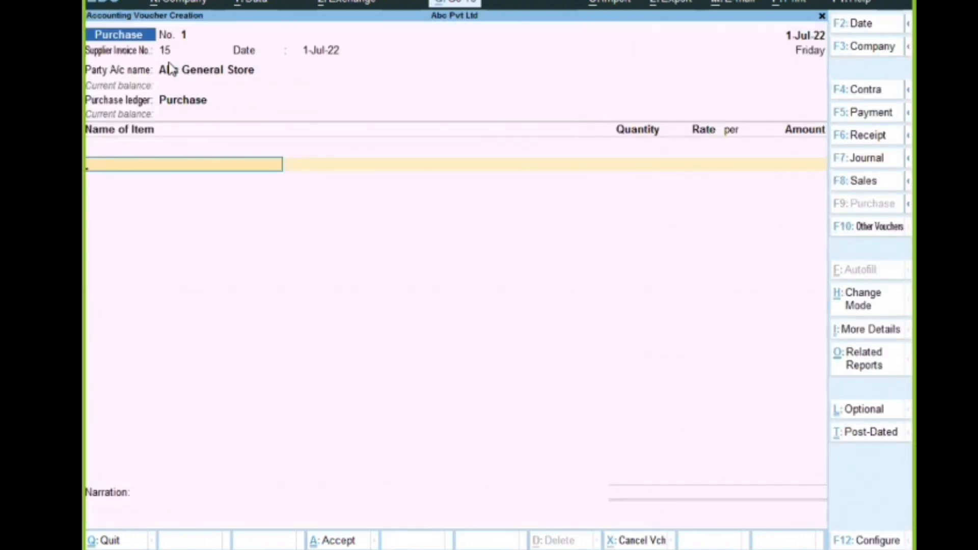
- Add Sugar to the purchase against its pending order due 1-Jul-22, accepting 55 kg at 80.00 per kg
{"action": "type", "text": "Su"}
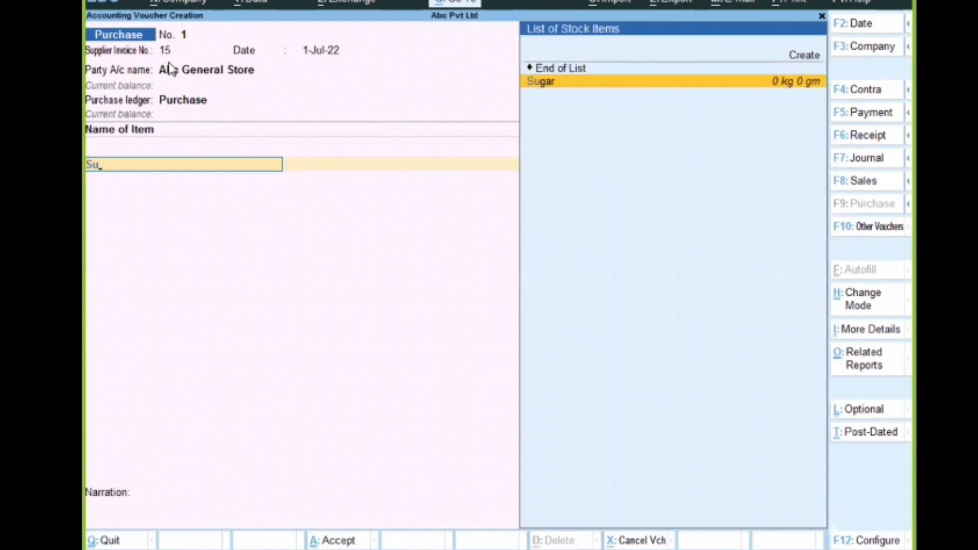
{"action": "key", "text": "Return"}
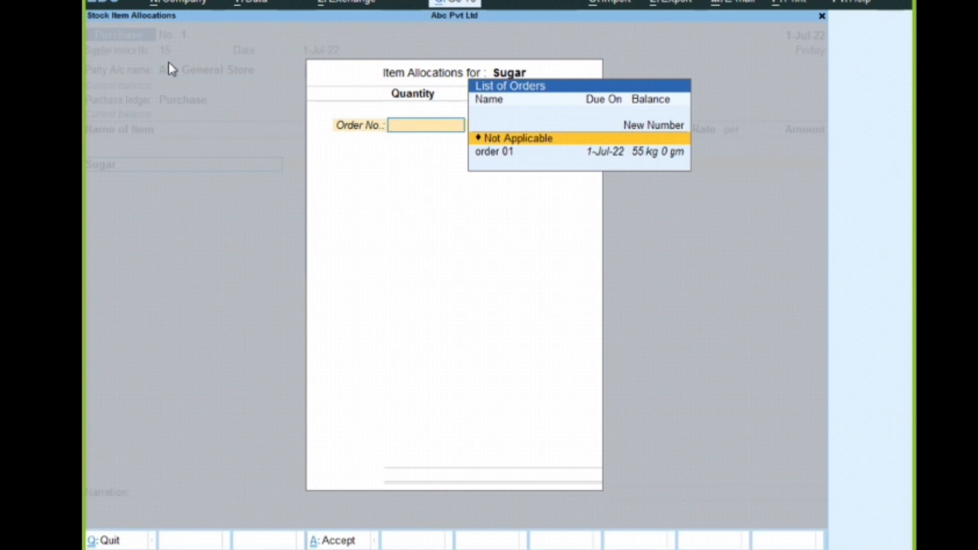
{"action": "key", "text": "Down"}
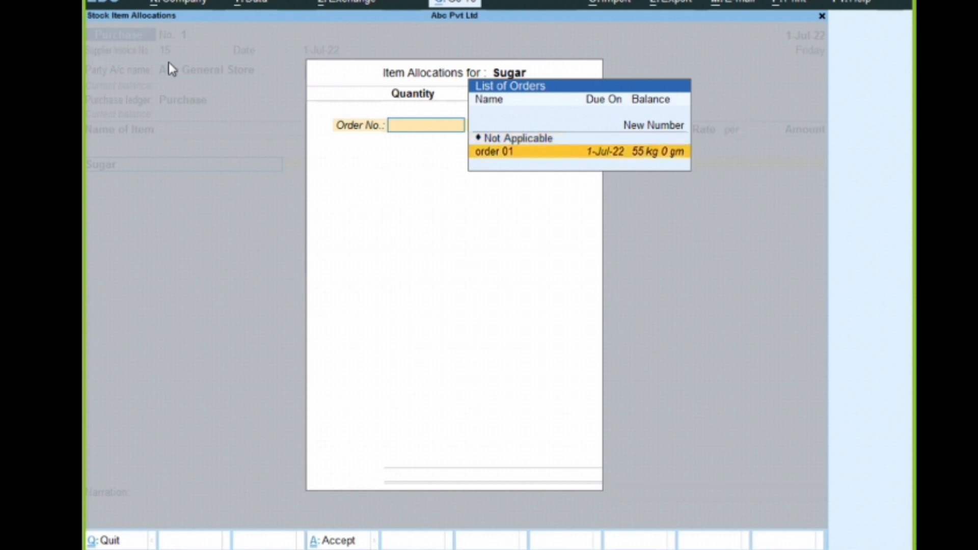
{"action": "key", "text": "Return"}
{"action": "key", "text": "Return"}
{"action": "key", "text": "Return"}
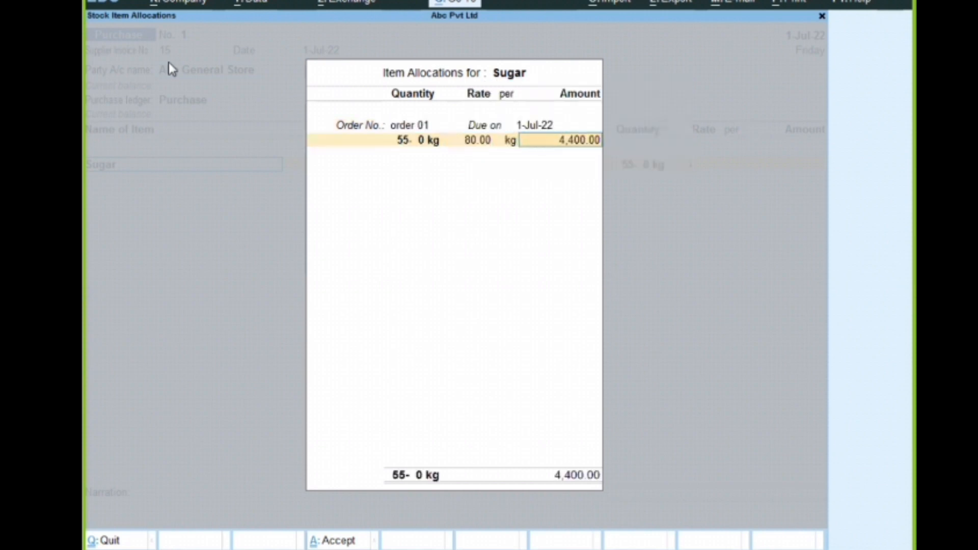
{"action": "key", "text": "Return"}
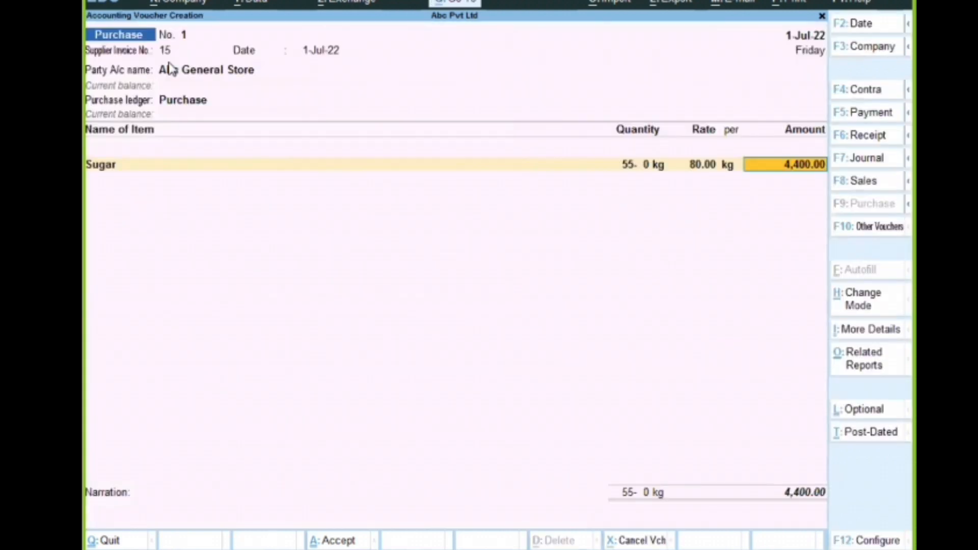
{"action": "key", "text": "Return"}
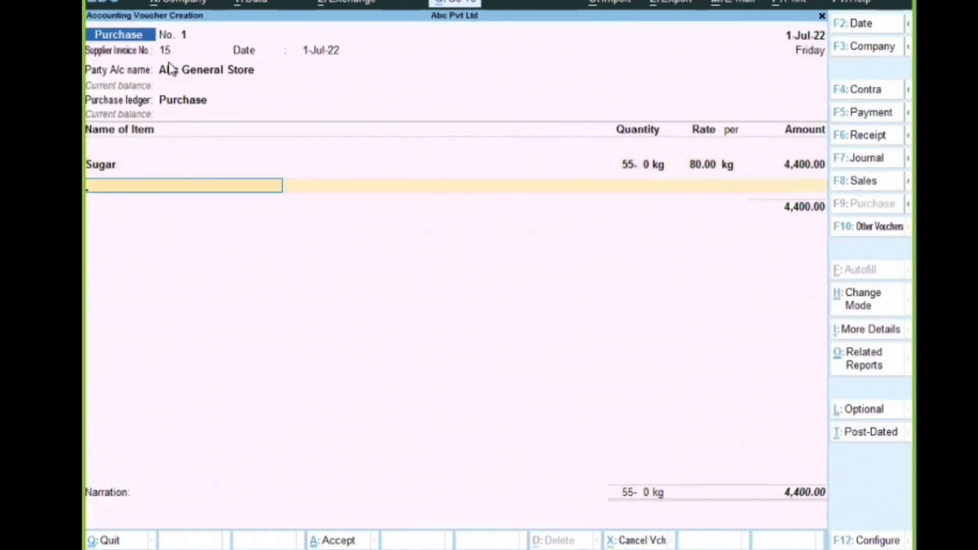
- End the item list and record the bill as New Ref 15 for 4,400.00 Cr with no due date
{"action": "key", "text": "Return"}
{"action": "key", "text": "Return"}
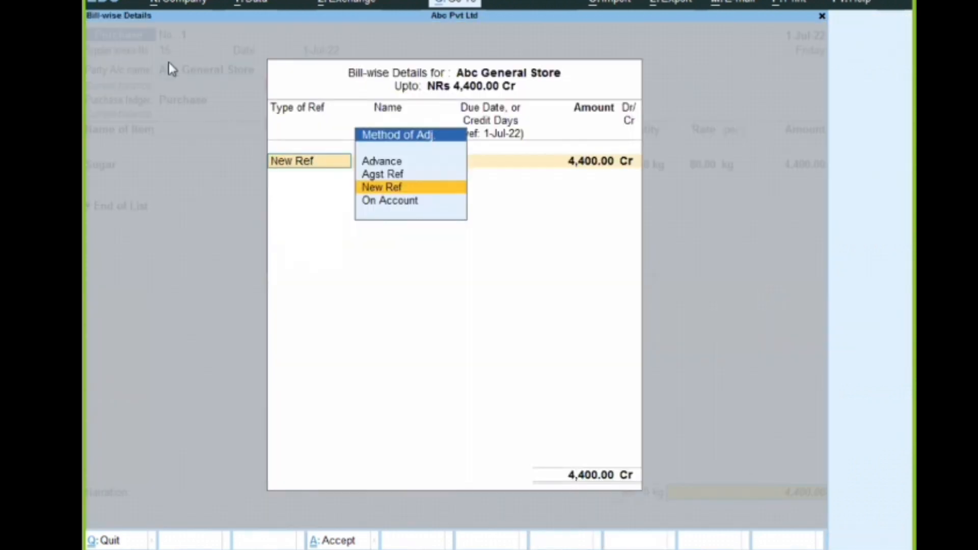
{"action": "key", "text": "Return"}
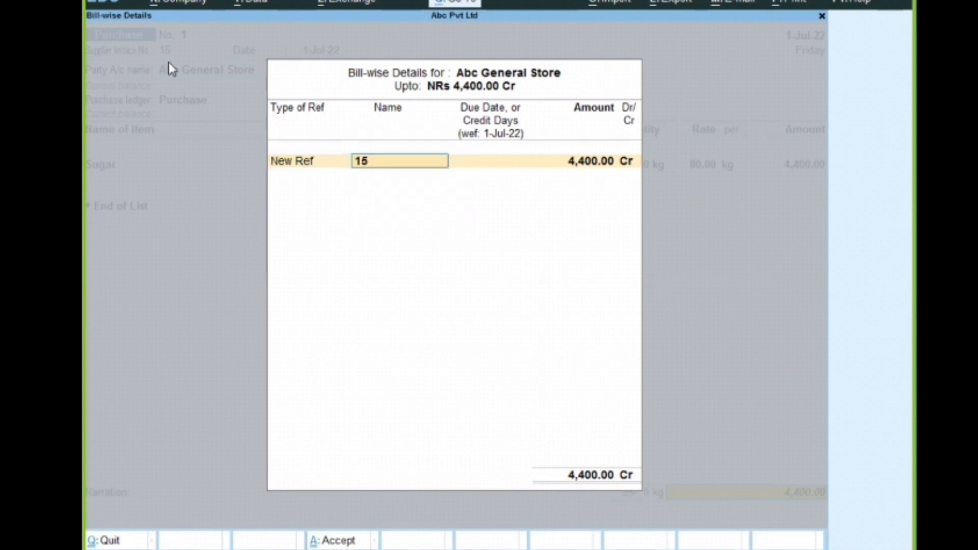
{"action": "key", "text": "Return"}
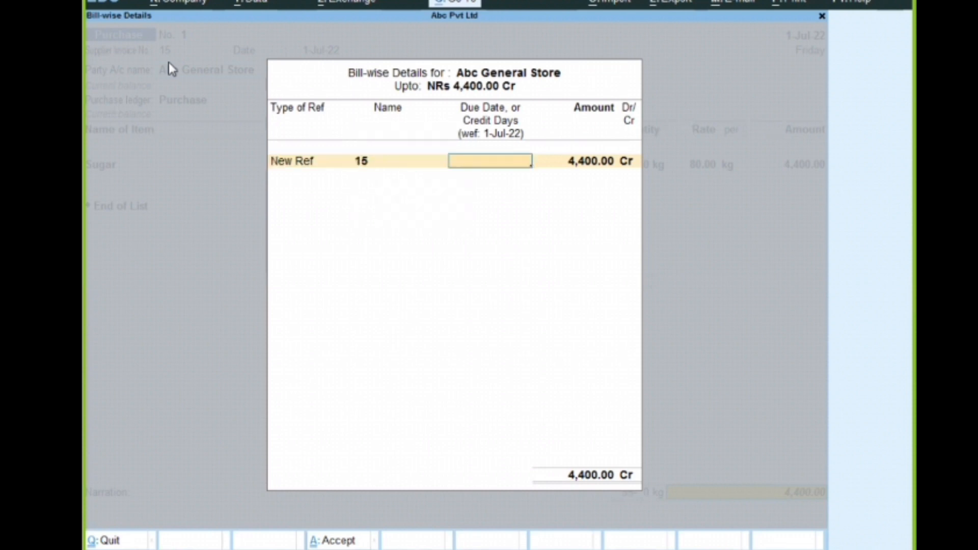
{"action": "key", "text": "Return"}
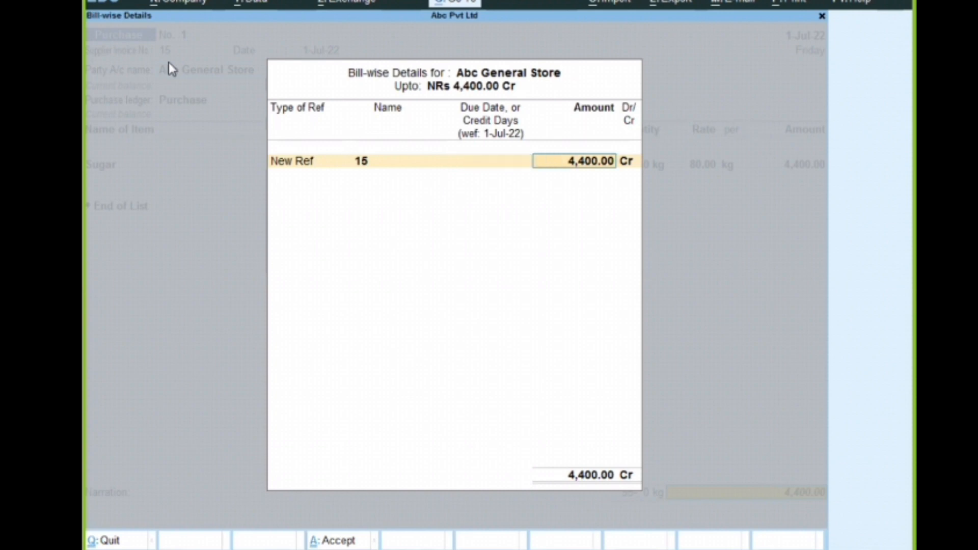
{"action": "key", "text": "Return"}
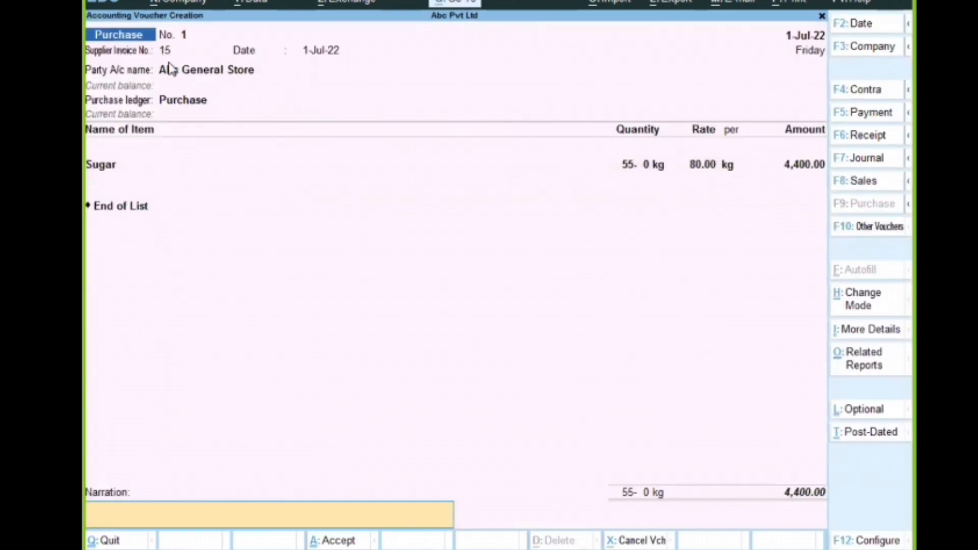
- Enter the narration "goods purchase from abc general store" and save the purchase voucher
{"action": "type", "text": "goods purchase from abc general store"}
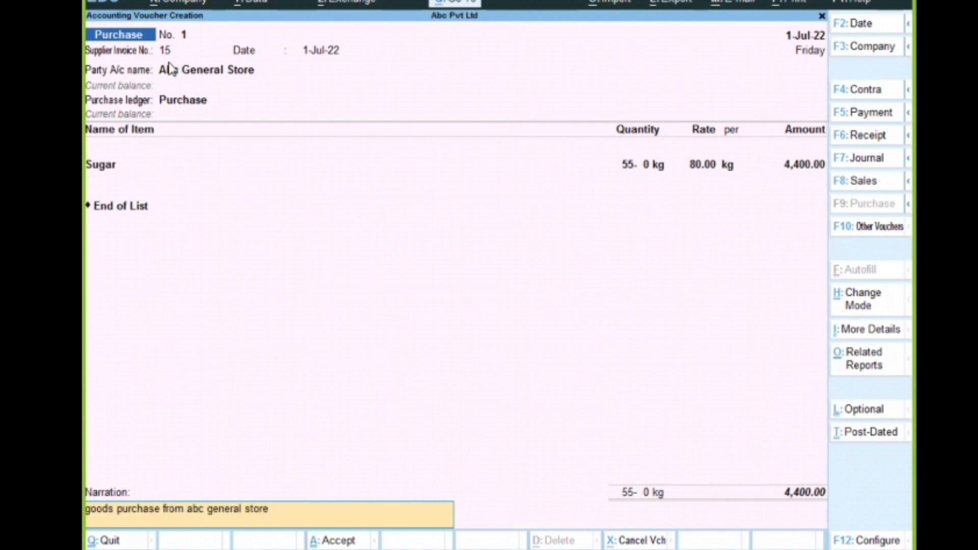
{"action": "key", "text": "ctrl"}
{"action": "key", "text": "ctrl+a"}
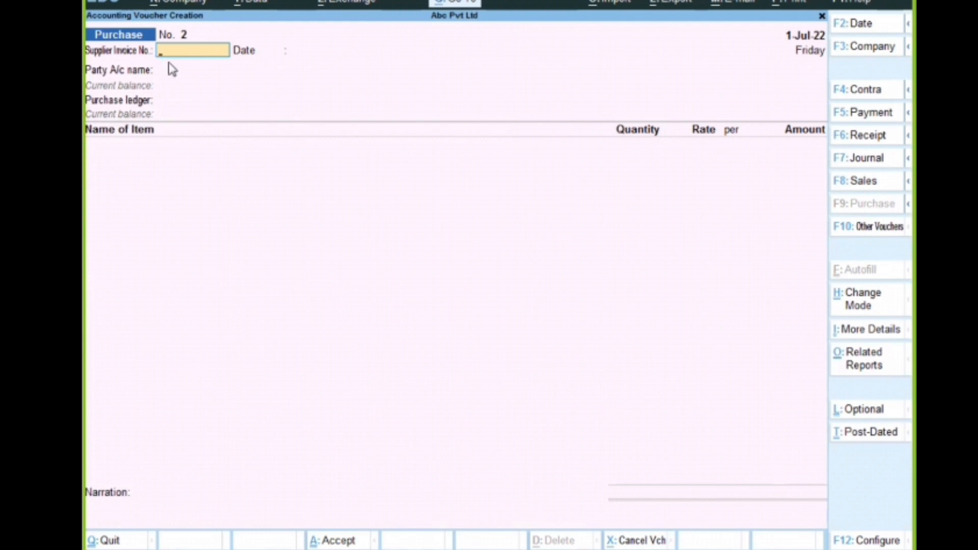
- Leave voucher entry, check the Stock Summary and the monthly summary for Sugar, and return to the Gateway of Tally
{"action": "key", "text": "Escape"}
{"action": "key", "text": "y"}
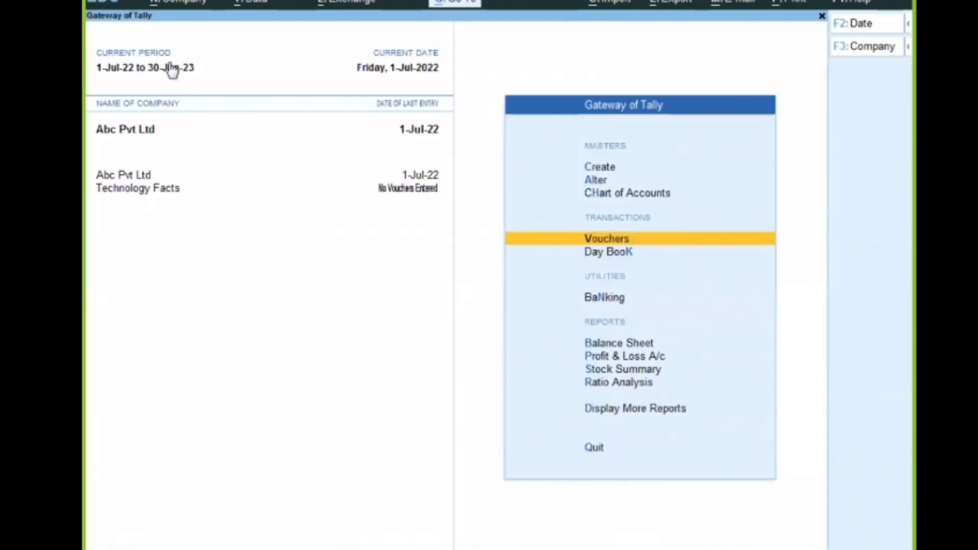
{"action": "key", "text": "s"}
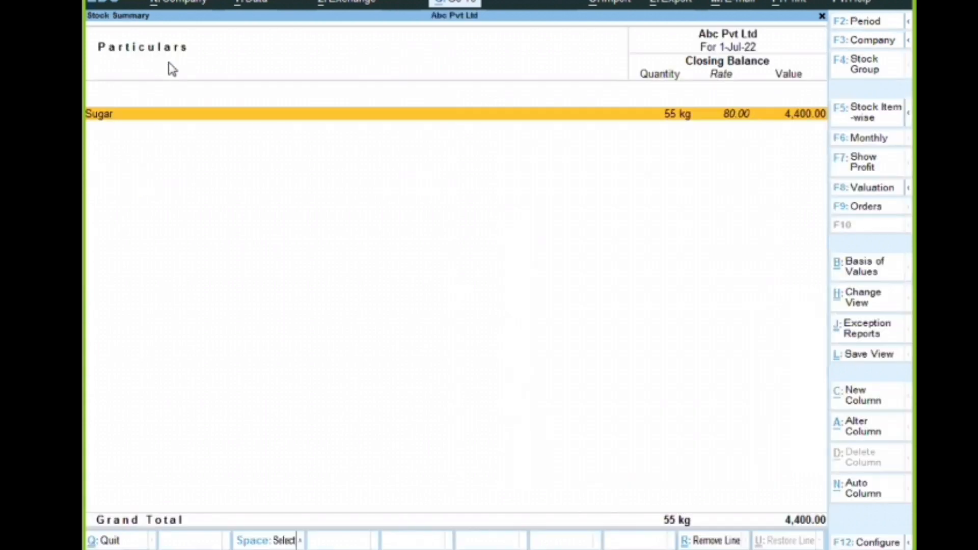
{"action": "key", "text": "Return"}
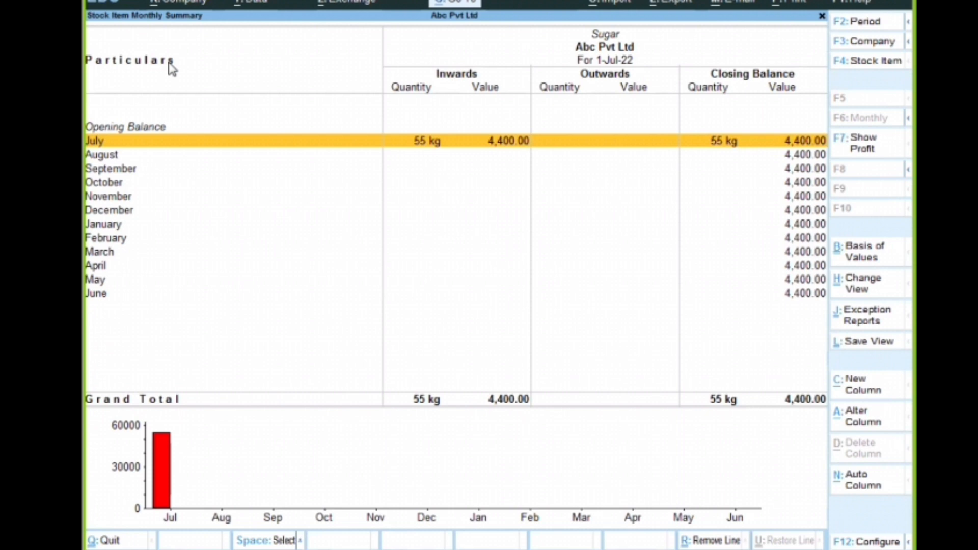
{"action": "key", "text": "Escape"}
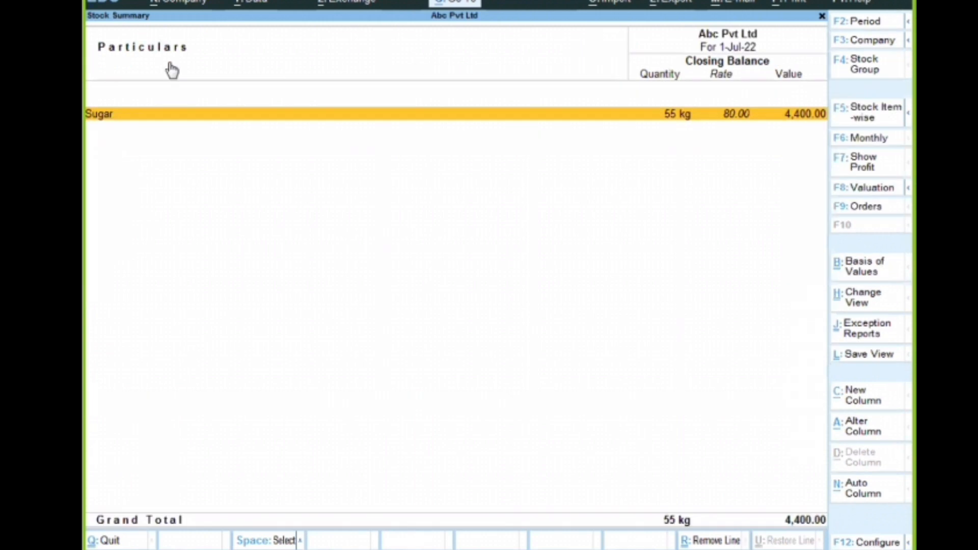
{"action": "key", "text": "Escape"}
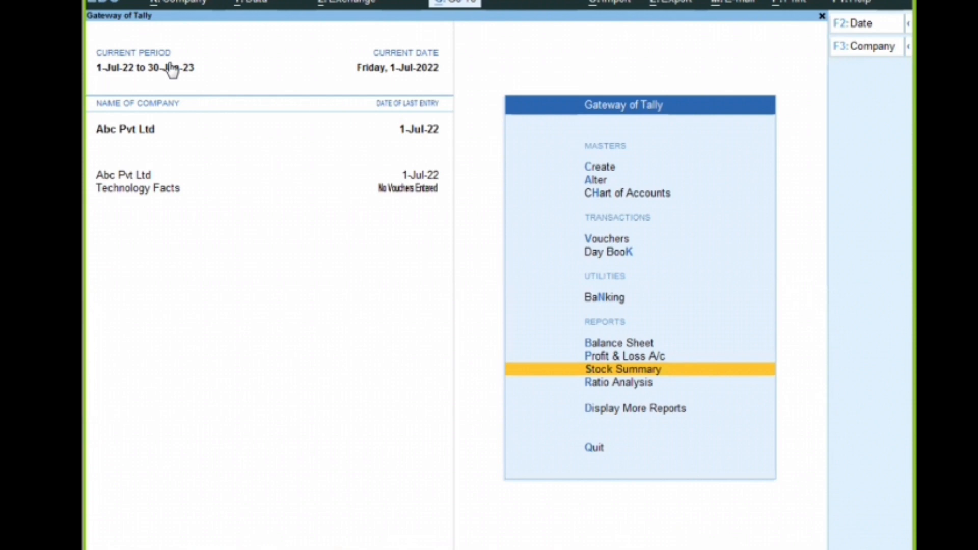
- Open voucher entry, show the inactive voucher types, and activate and switch to the Sales Order voucher type
{"action": "key", "text": "v"}
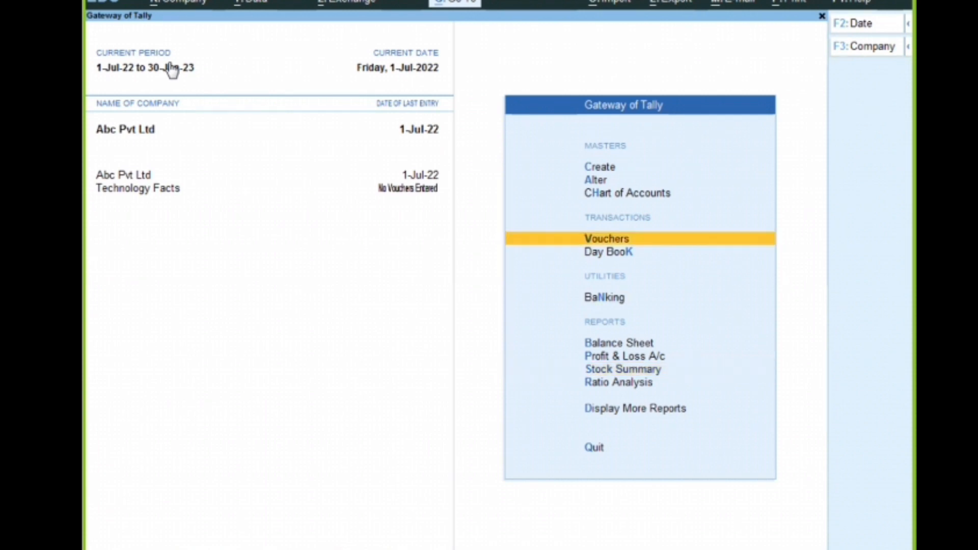
{"action": "key", "text": "Return"}
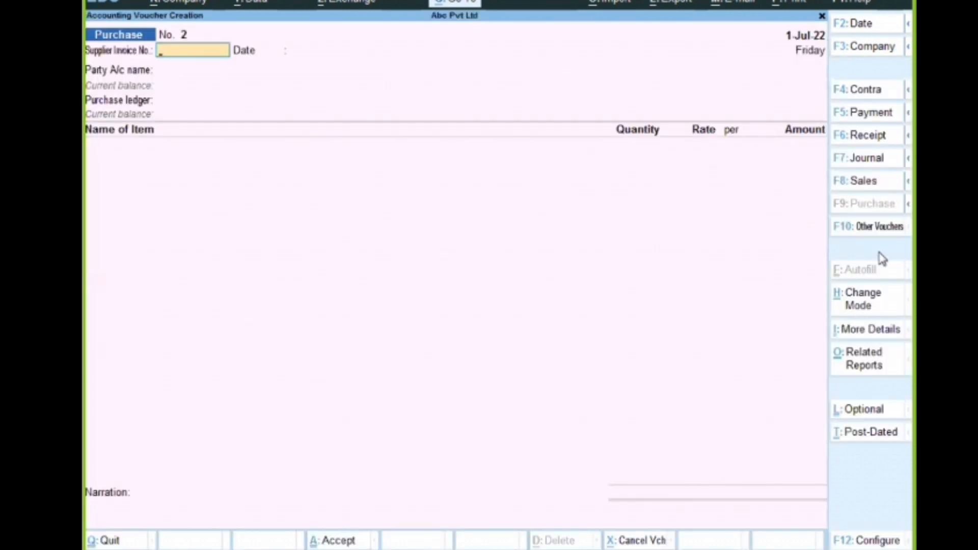
{"action": "left_click", "coordinate": [881, 232]}
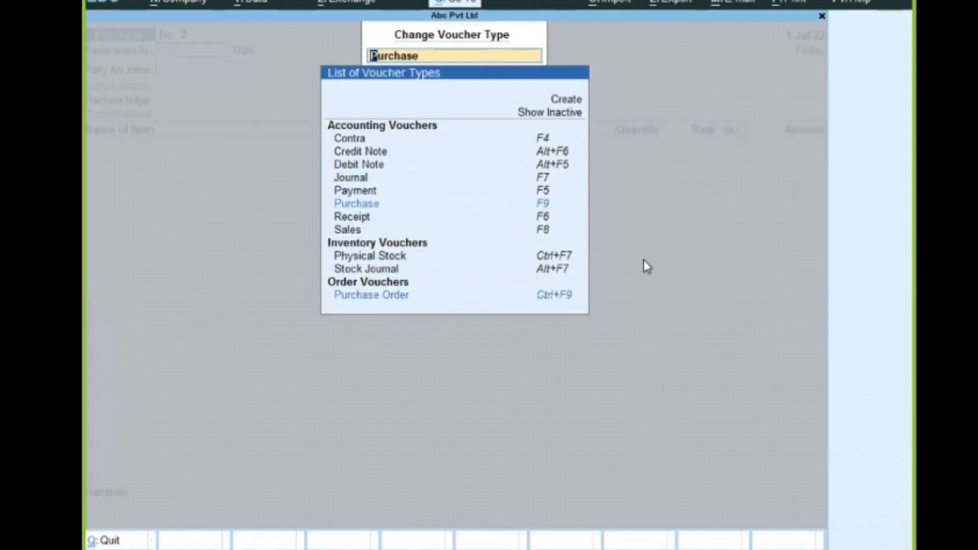
{"action": "left_click", "coordinate": [501, 229]}
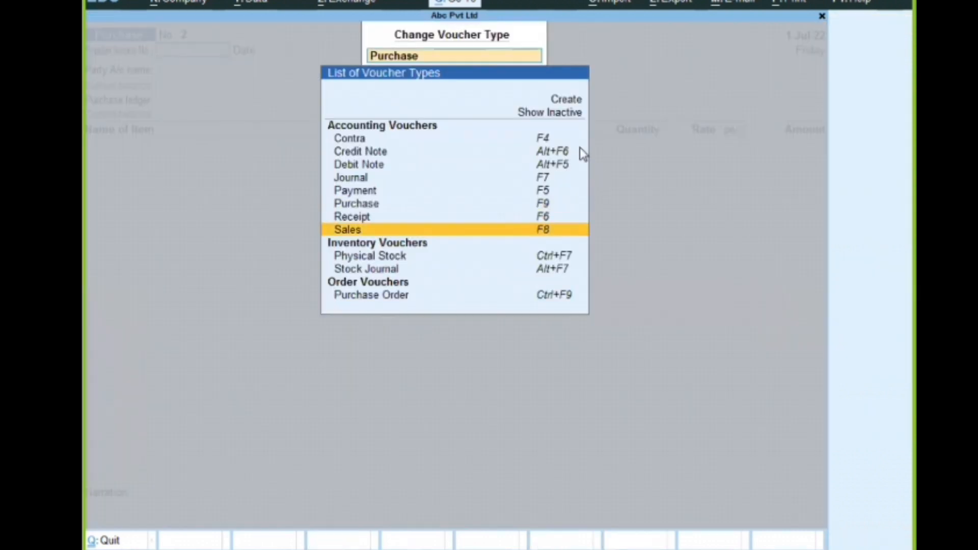
{"action": "left_click", "coordinate": [534, 116]}
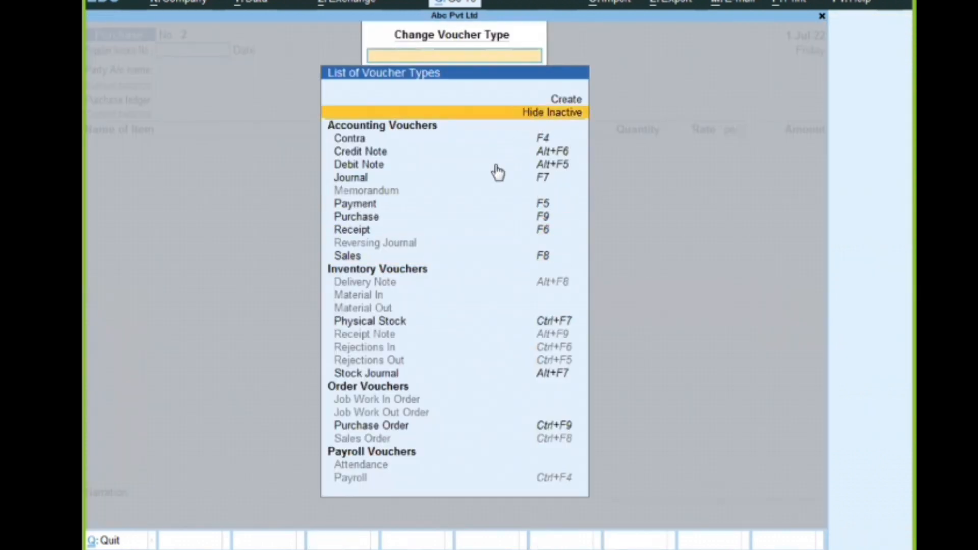
{"action": "scroll", "coordinate": [463, 243], "scroll_direction": "down", "scroll_amount": 12}
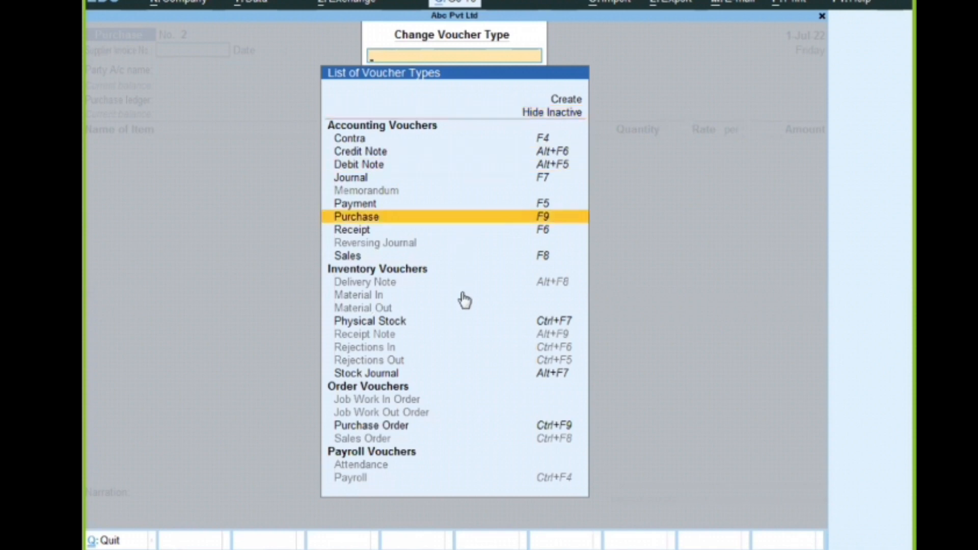
{"action": "scroll", "coordinate": [464, 303], "scroll_direction": "down", "scroll_amount": 11}
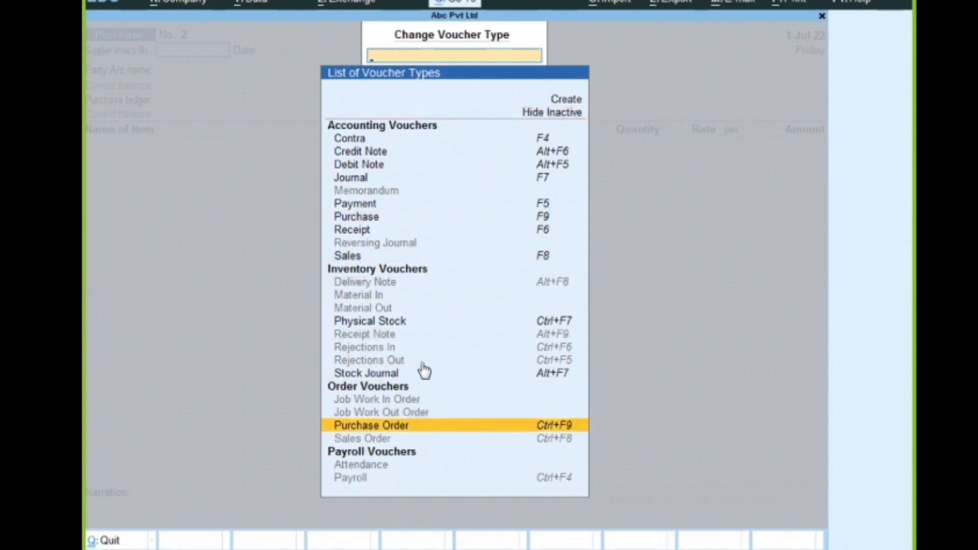
{"action": "scroll", "coordinate": [377, 439], "scroll_direction": "up", "scroll_amount": 1}
{"action": "scroll", "coordinate": [363, 444], "scroll_direction": "down", "scroll_amount": 1}
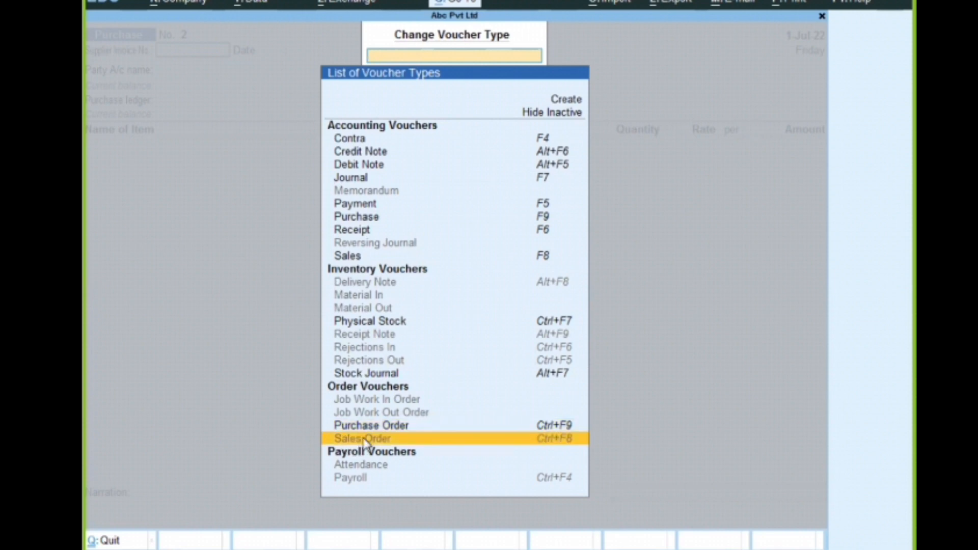
{"action": "left_click", "coordinate": [365, 440]}
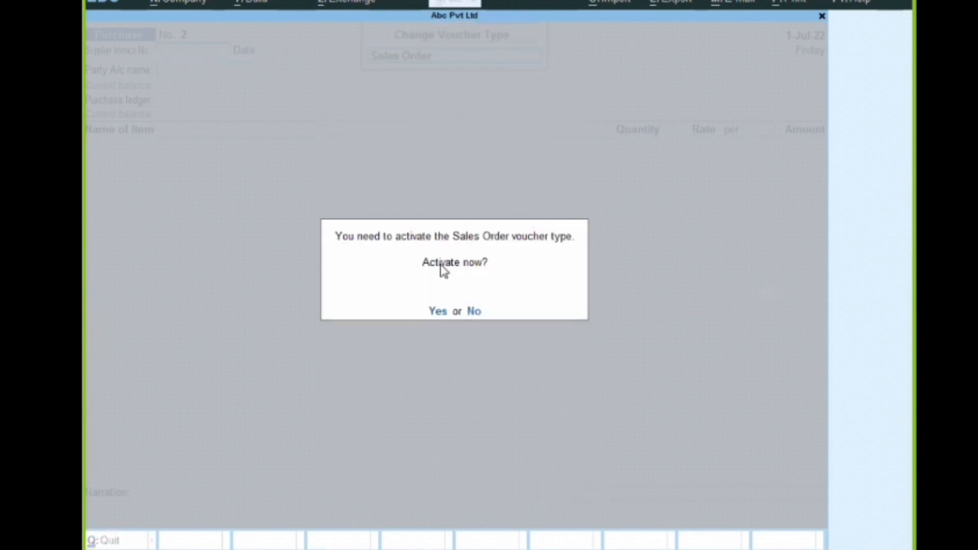
{"action": "left_click", "coordinate": [438, 312]}
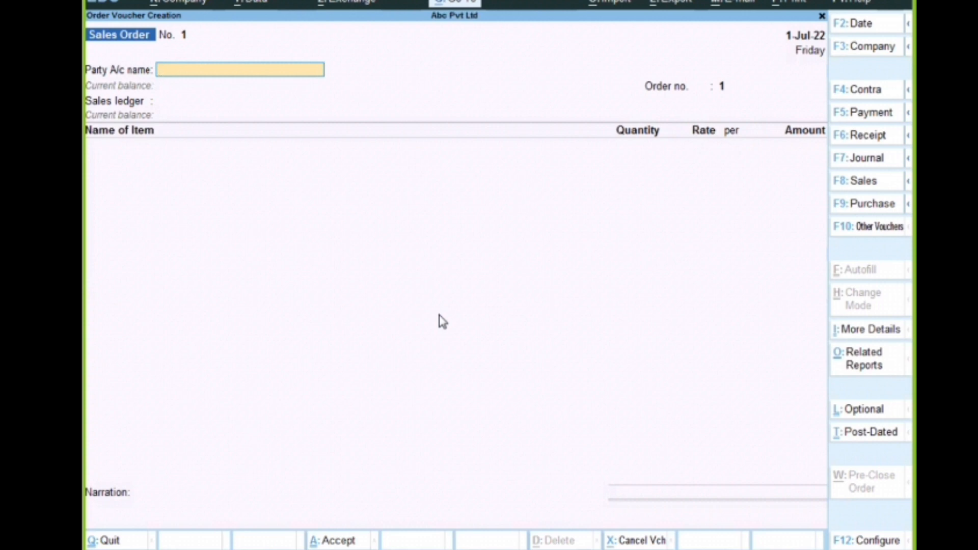
- Choose Harish Store as the sales order's party, leaving the order and dispatch details blank and accepting the default party details
{"action": "key", "text": "Down"}
{"action": "key", "text": "Down"}
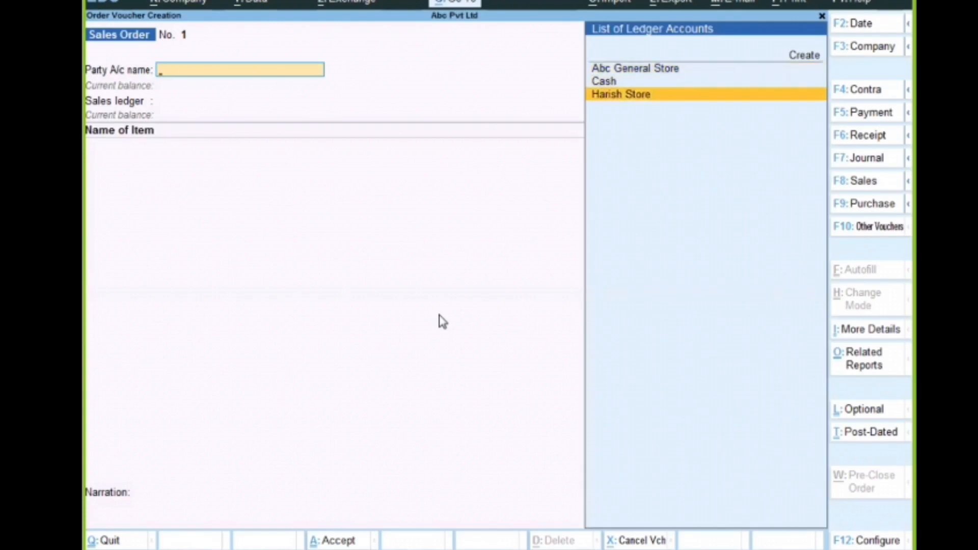
{"action": "key", "text": "Return"}
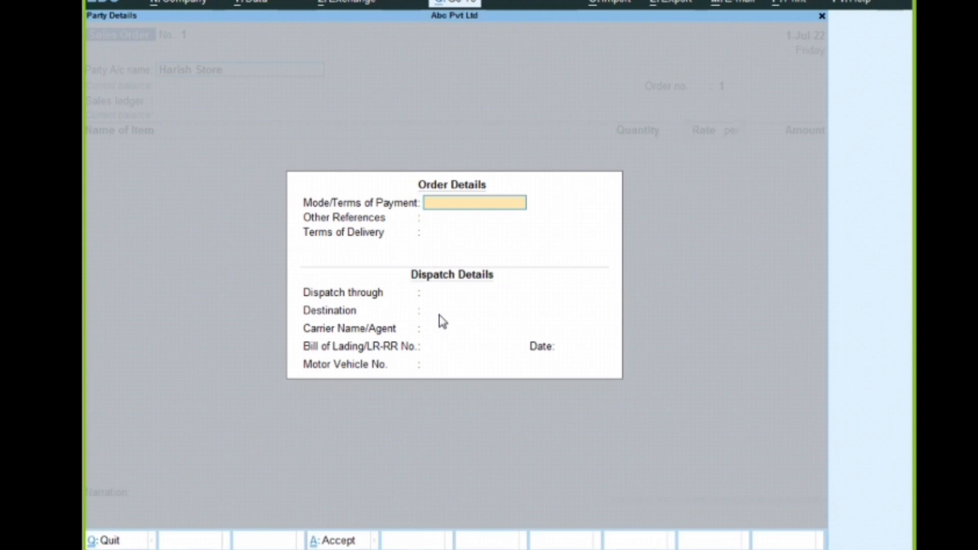
{"action": "key", "text": "ctrl+a"}
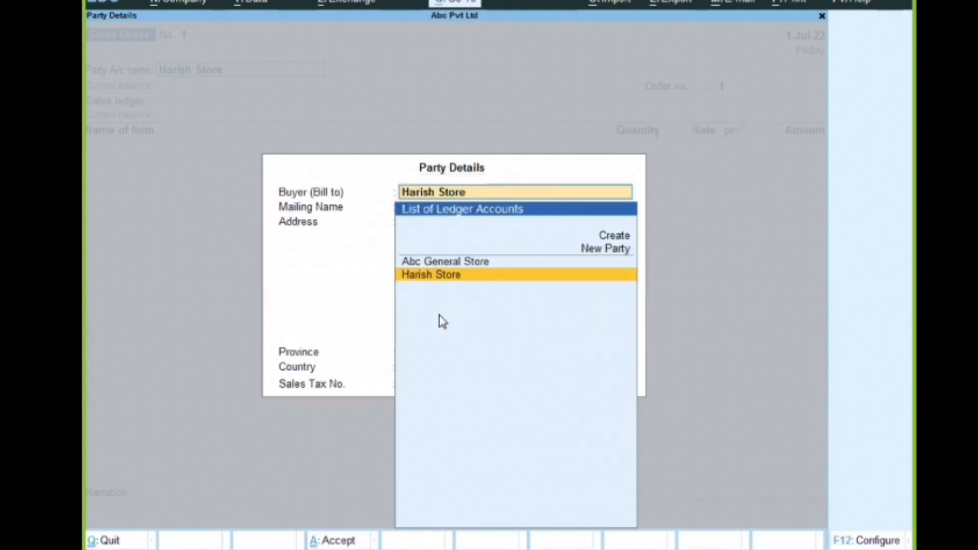
{"action": "key", "text": "ctrl+a"}
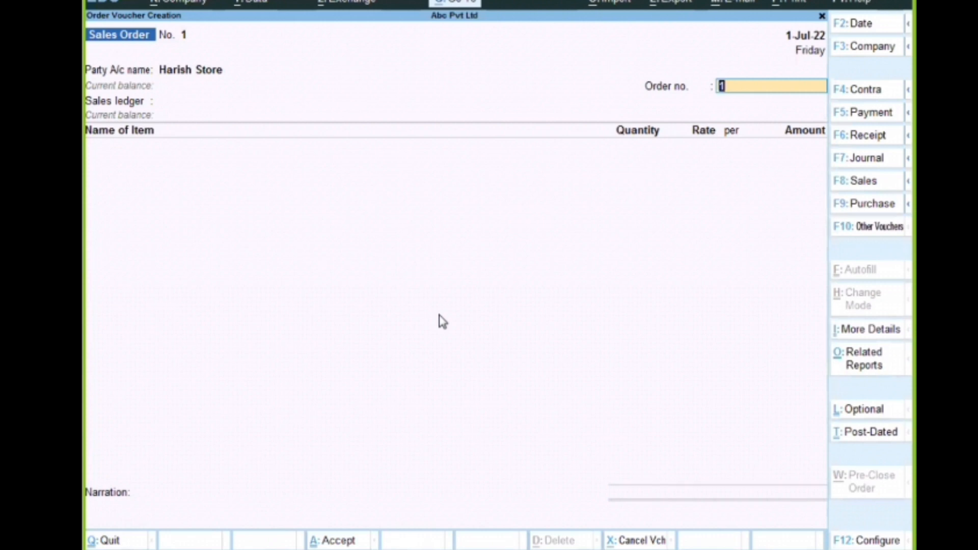
- Set the order number to "order 01sales" and choose Sales as the sales ledger
{"action": "type", "text": "order 01sales"}
{"action": "key", "text": "Return"}
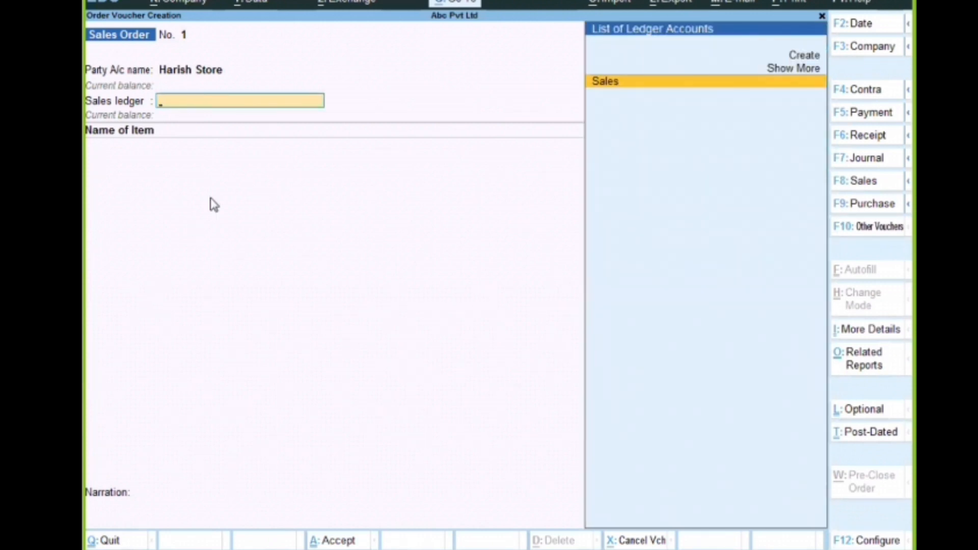
{"action": "key", "text": "Return"}
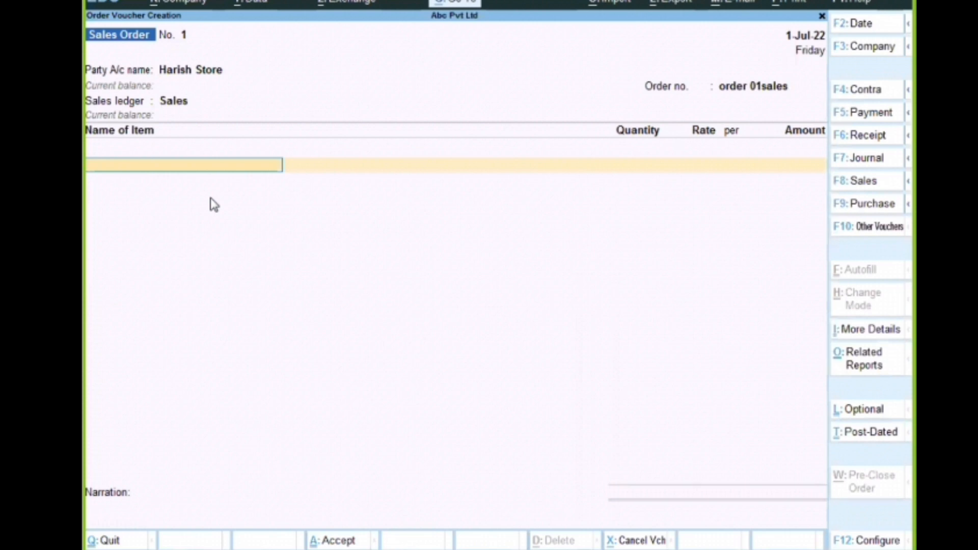
- Add Sugar to the sales order, due on 1-Jul-22, with a quantity of 45 kg at 95.00 per kg
{"action": "type", "text": "Su"}
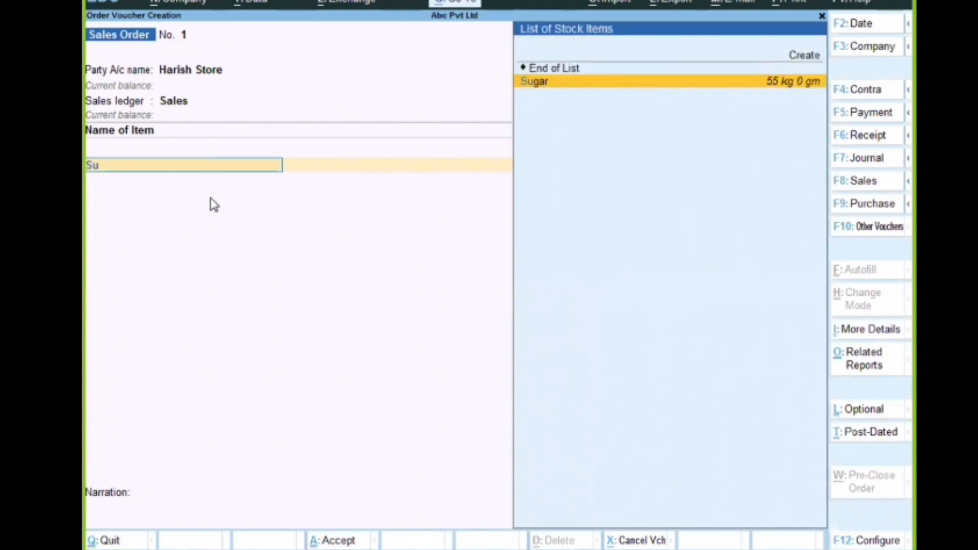
{"action": "key", "text": "Return"}
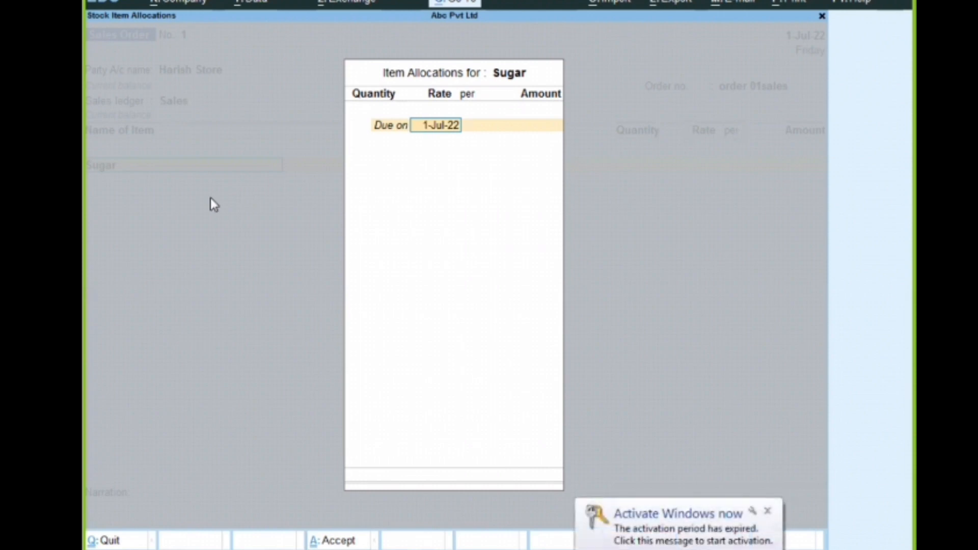
{"action": "key", "text": "Return"}
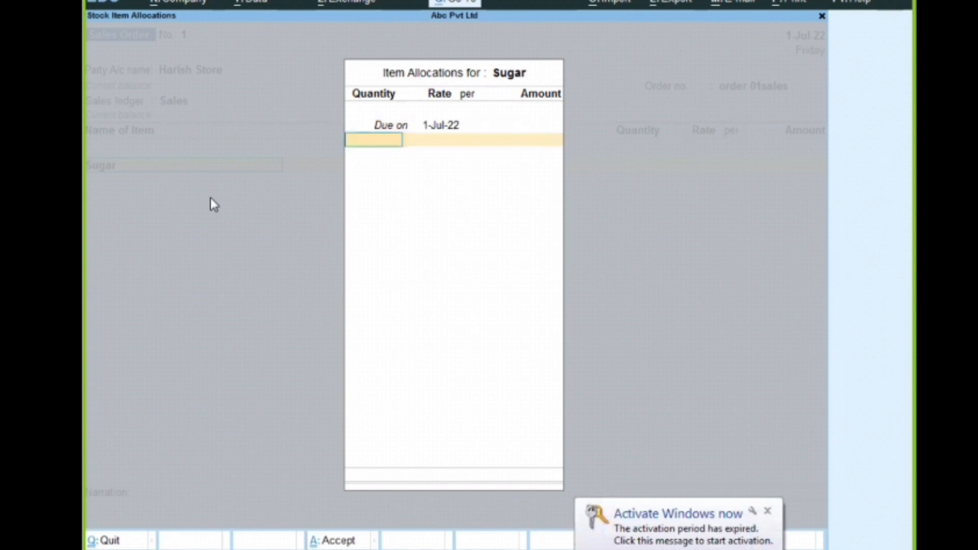
{"action": "type", "text": "45"}
{"action": "key", "text": "Return"}
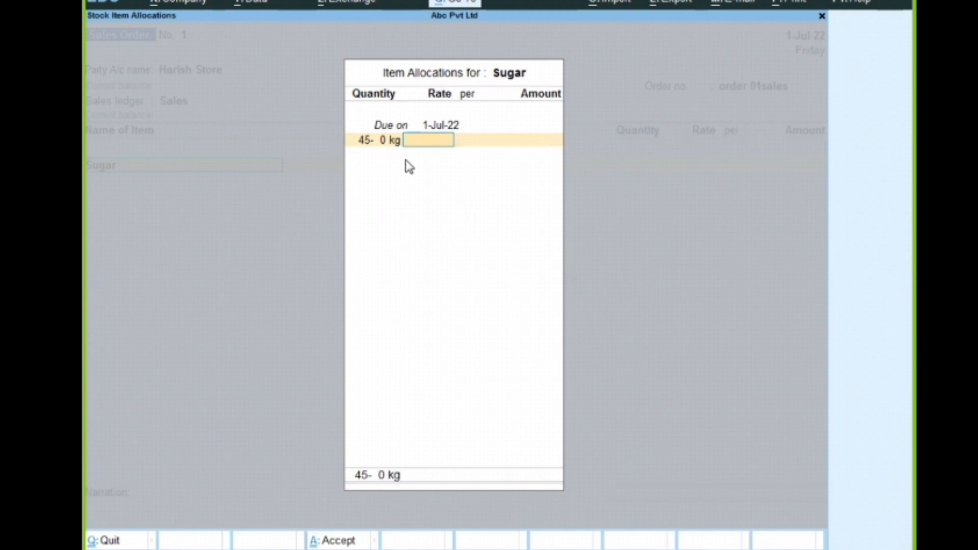
{"action": "type", "text": "95"}
{"action": "key", "text": "Return"}
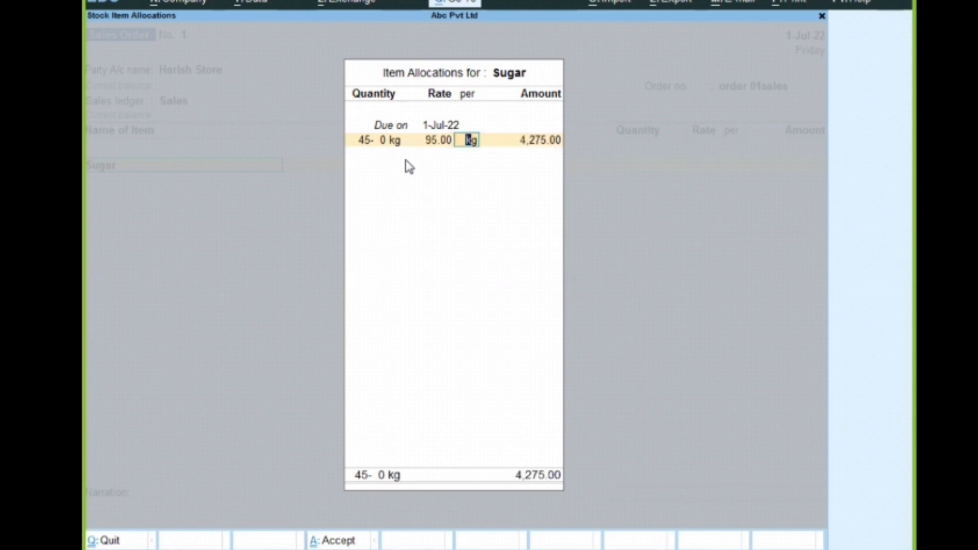
{"action": "key", "text": "Return"}
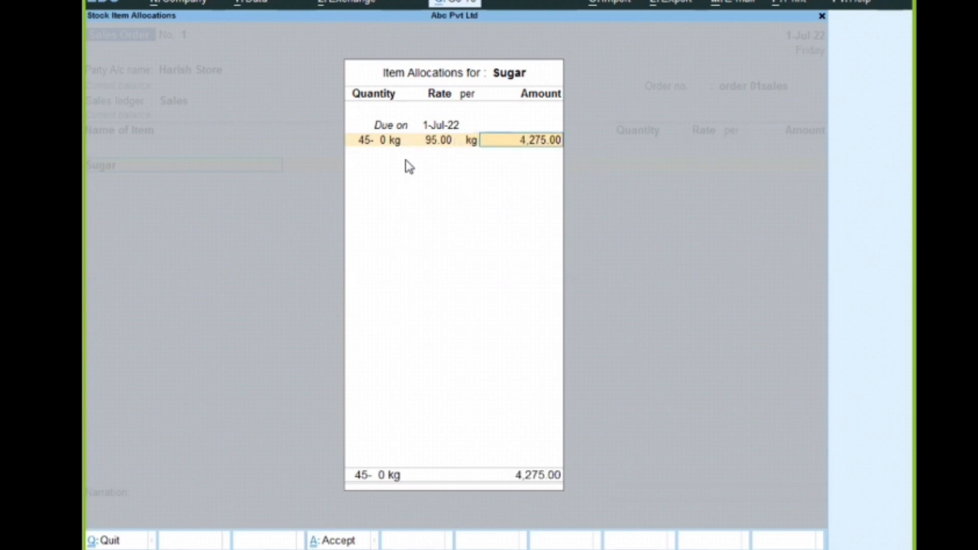
{"action": "key", "text": "Return"}
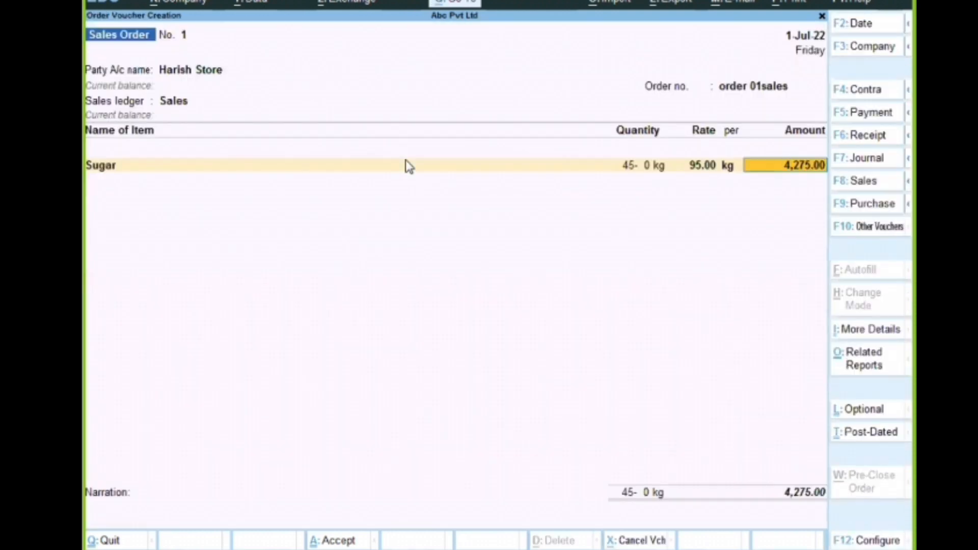
{"action": "key", "text": "Return"}
{"action": "key", "text": "Return"}
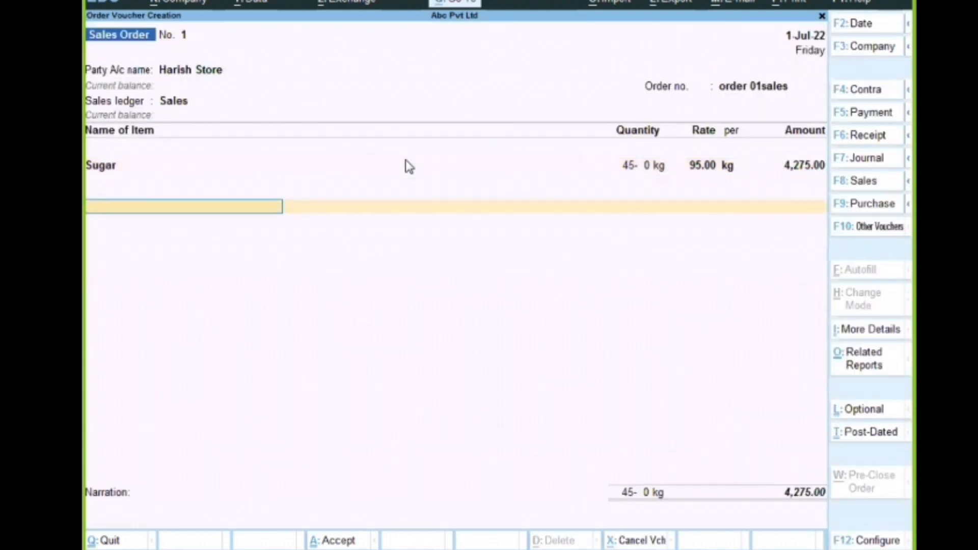
- End the item list, enter the narration "sales order from harish store" and save the sales order
{"action": "key", "text": "Return"}
{"action": "key", "text": "Return"}
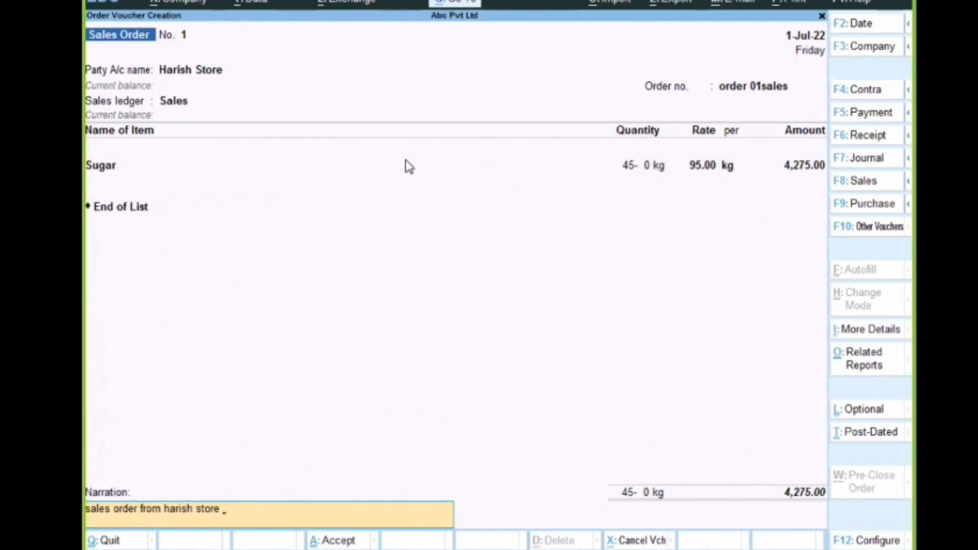
{"action": "key", "text": "ctrl"}
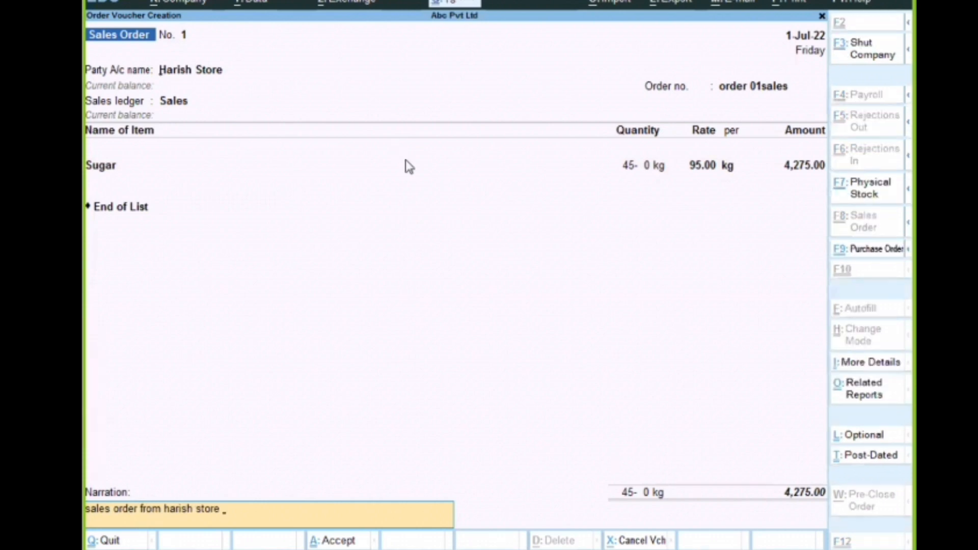
{"action": "key", "text": "ctrl+a"}
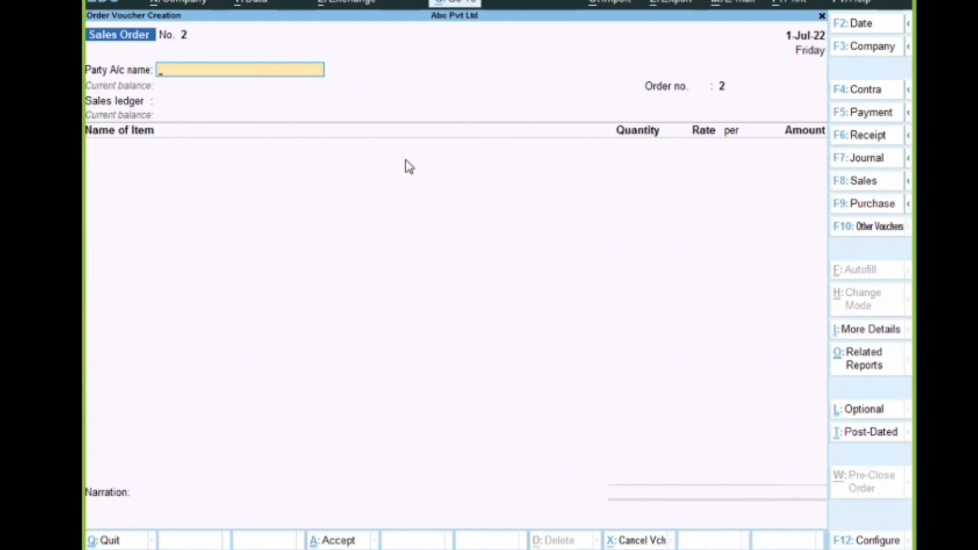
- Leave voucher entry, check Sugar's closing balance in the Stock Summary, and return to the Gateway of Tally
{"action": "key", "text": "Escape"}
{"action": "key", "text": "y"}
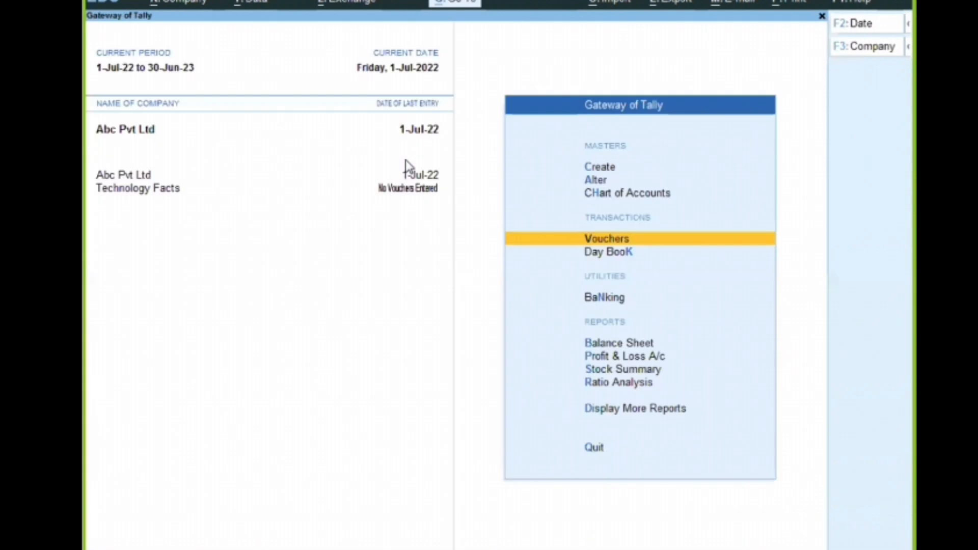
{"action": "key", "text": "Down"}
{"action": "key", "text": "Down"}
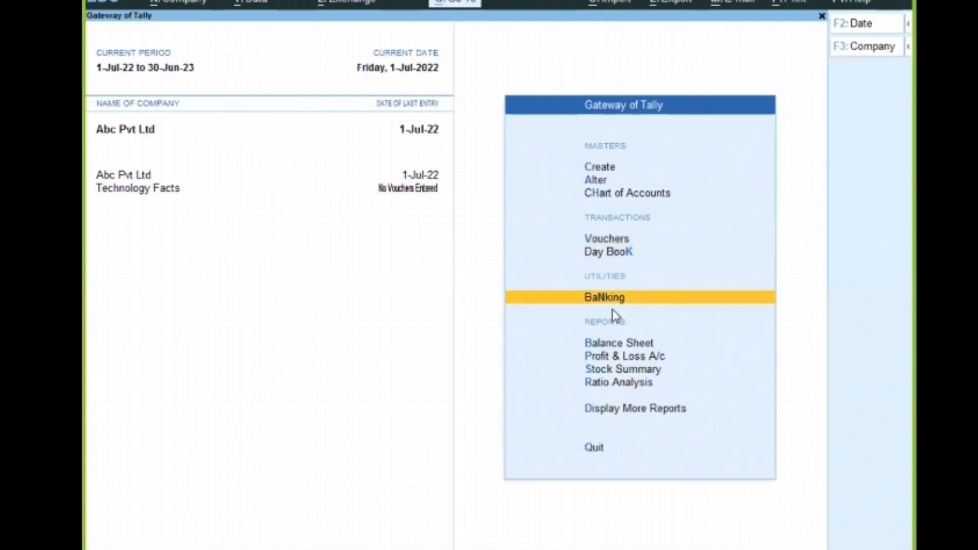
{"action": "left_click", "coordinate": [619, 368]}
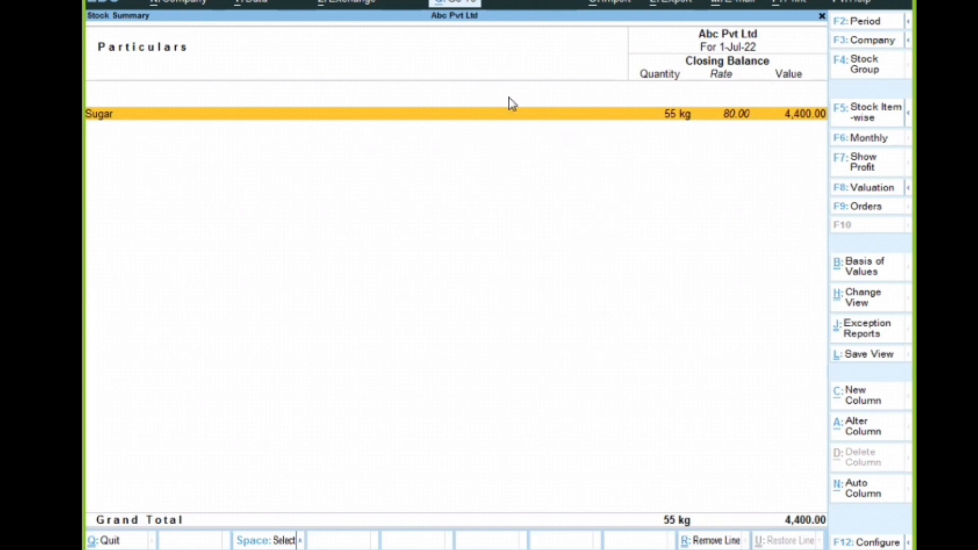
{"action": "key", "text": "Escape"}
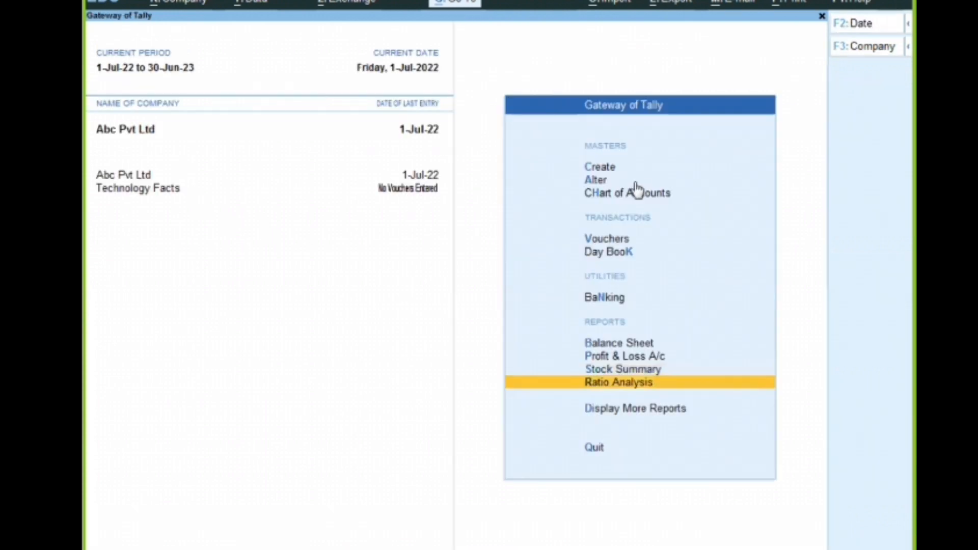
- Open the Sales Orders Book from the inventory books among the additional reports
{"action": "left_click", "coordinate": [626, 417]}
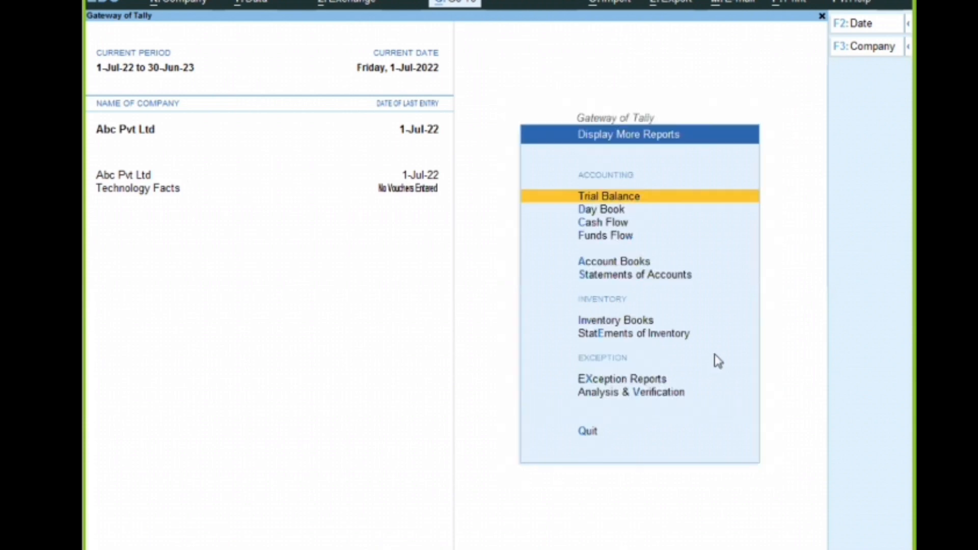
{"action": "key", "text": "Down"}
{"action": "key", "text": "Down"}
{"action": "key", "text": "Down"}
{"action": "key", "text": "Down"}
{"action": "key", "text": "Down"}
{"action": "key", "text": "Down"}
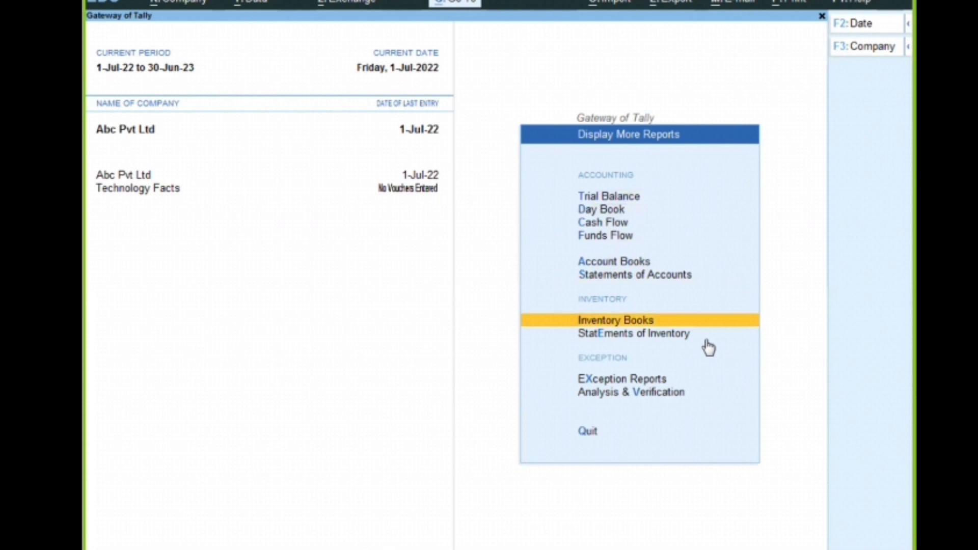
{"action": "key", "text": "Return"}
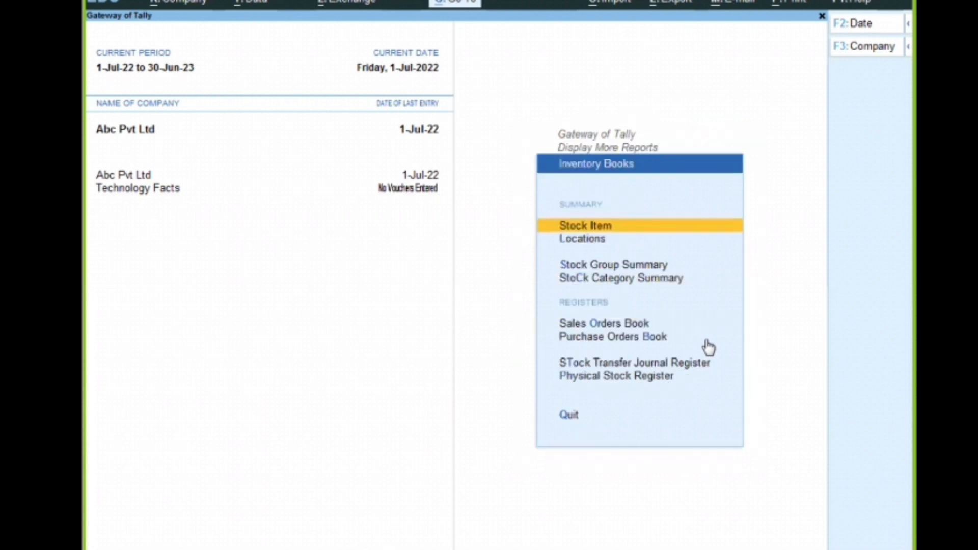
{"action": "key", "text": "Down"}
{"action": "key", "text": "Down"}
{"action": "key", "text": "Down"}
{"action": "key", "text": "Down"}
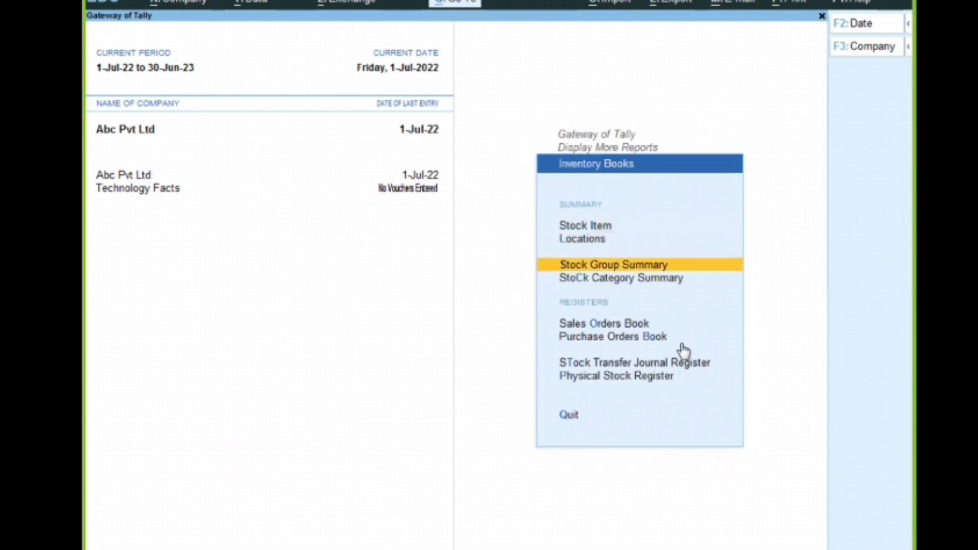
{"action": "left_click", "coordinate": [625, 326]}
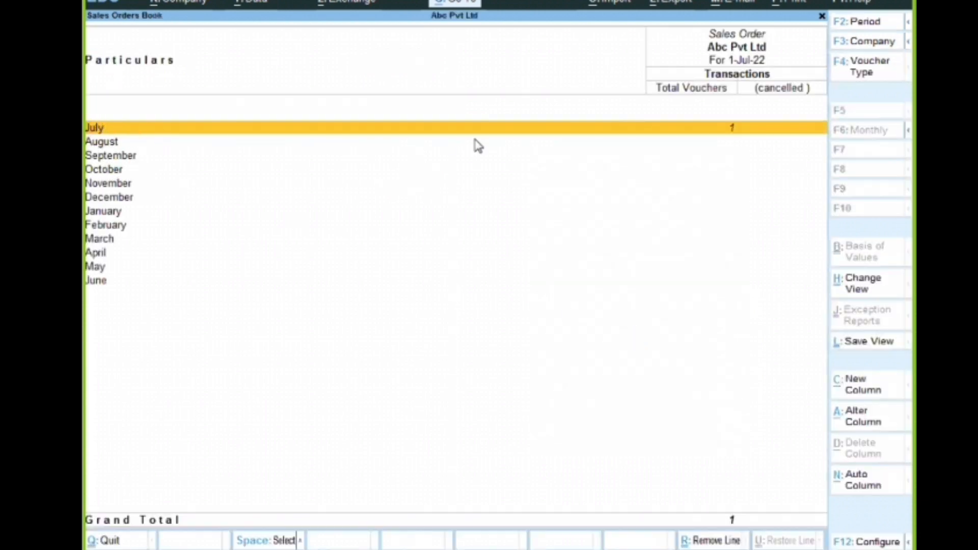
- Examine July's sales order vouchers in the Sales Orders Book and return to the Gateway of Tally
{"action": "left_click", "coordinate": [730, 133]}
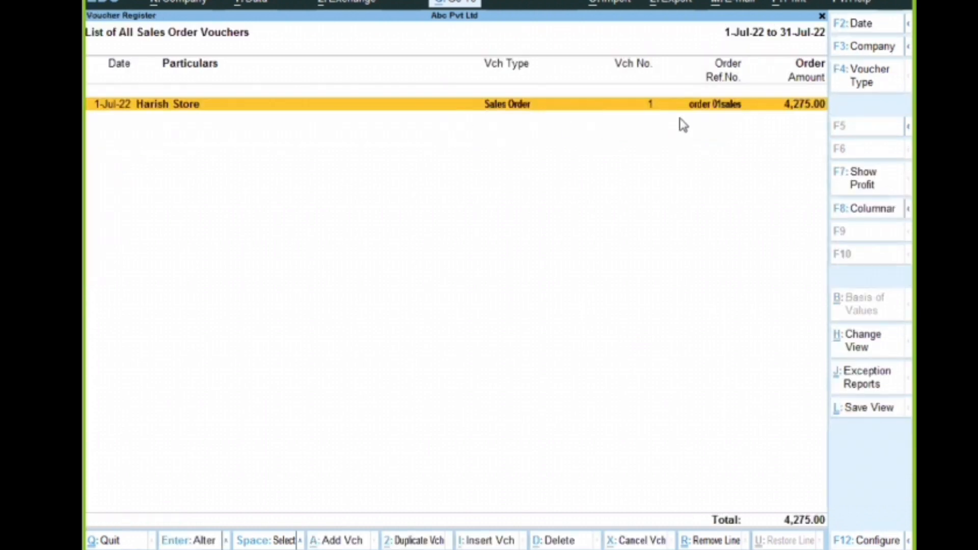
{"action": "key", "text": "Escape"}
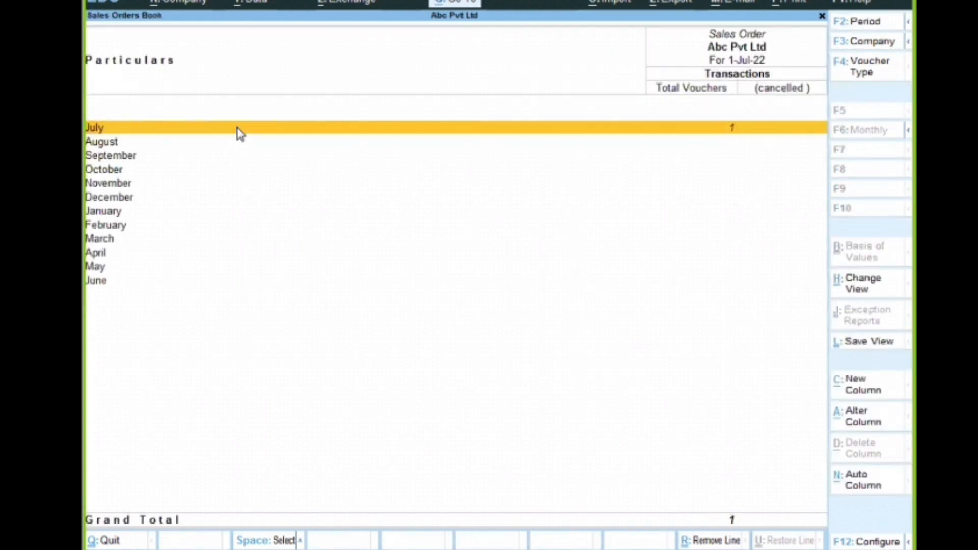
{"action": "key", "text": "Escape"}
{"action": "key", "text": "Escape"}
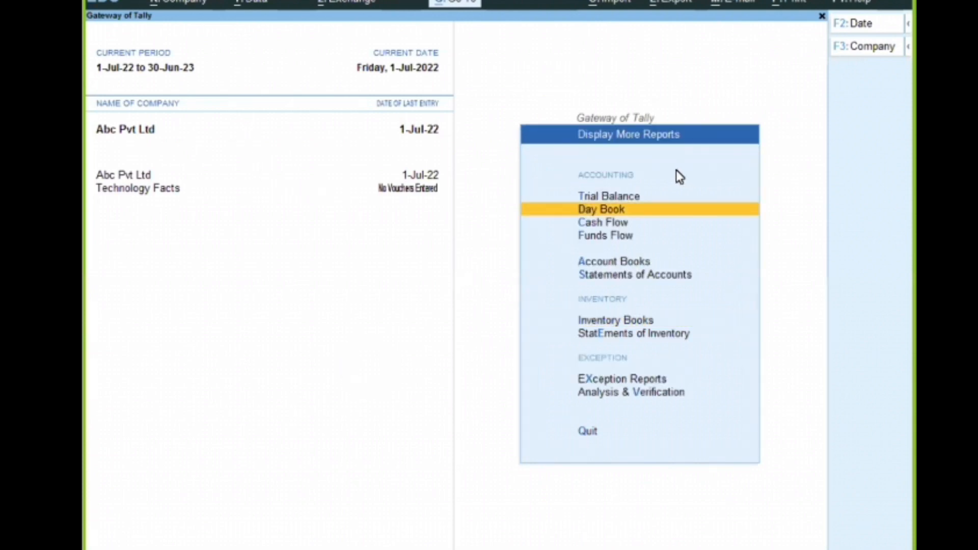
{"action": "key", "text": "Escape"}
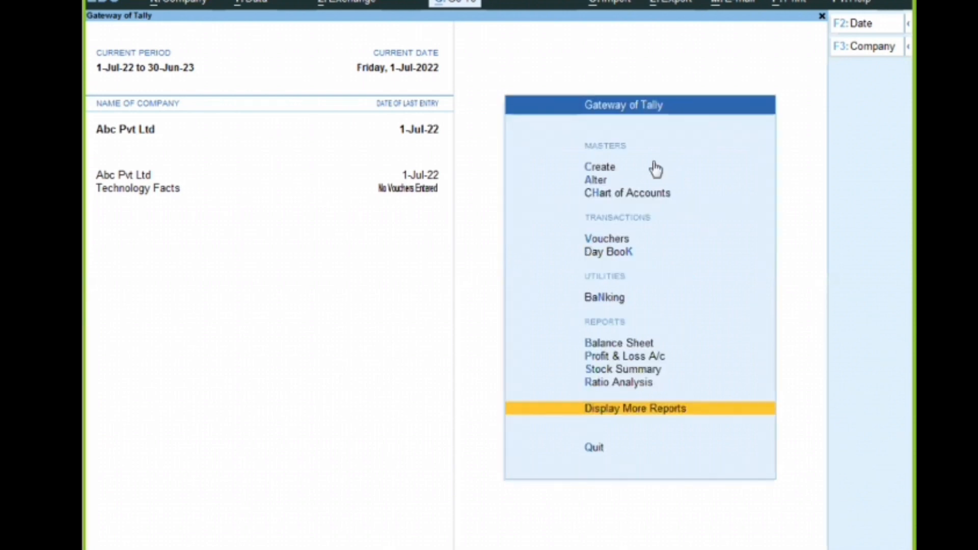
- Open voucher entry with a new Sales voucher
{"action": "key", "text": "Up"}
{"action": "key", "text": "Up"}
{"action": "key", "text": "Up"}
{"action": "key", "text": "Up"}
{"action": "key", "text": "Up"}
{"action": "key", "text": "Up"}
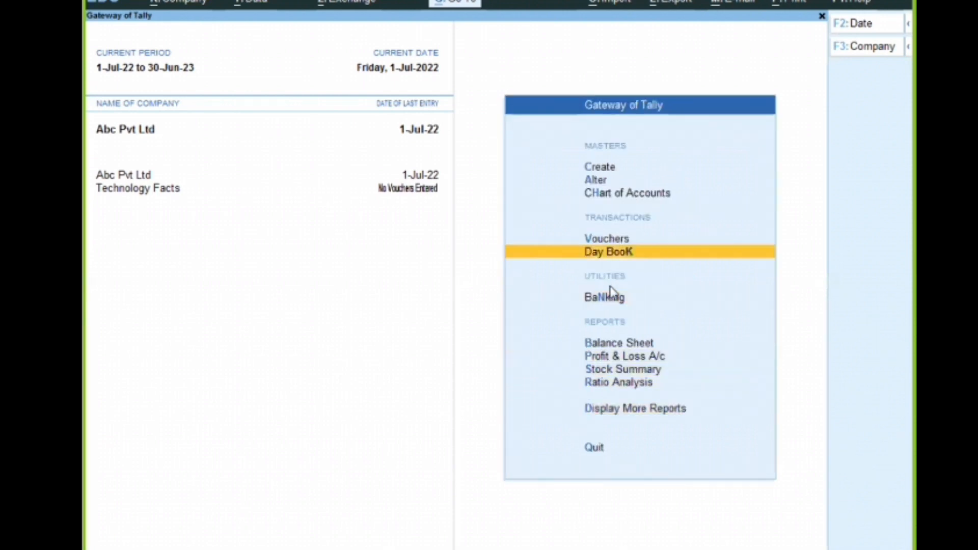
{"action": "key", "text": "Up"}
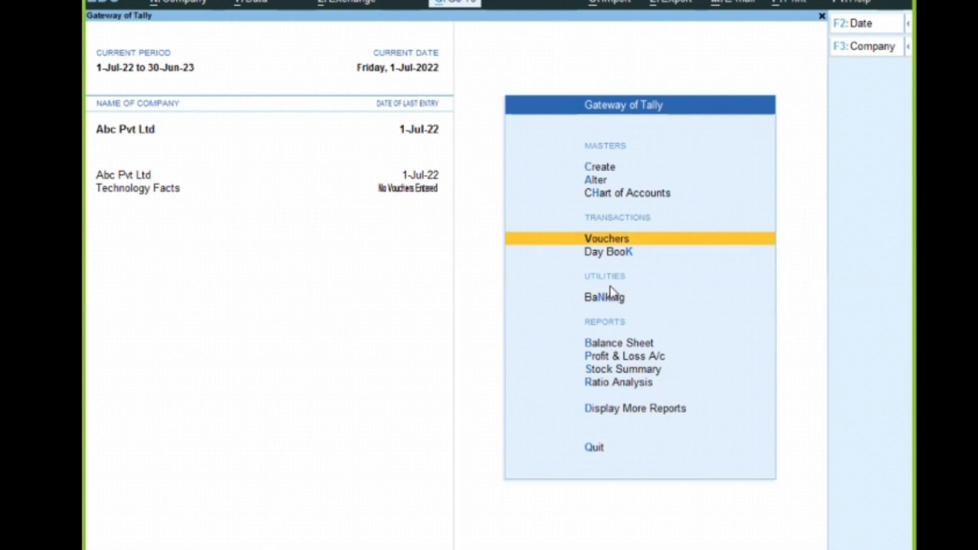
{"action": "key", "text": "Return"}
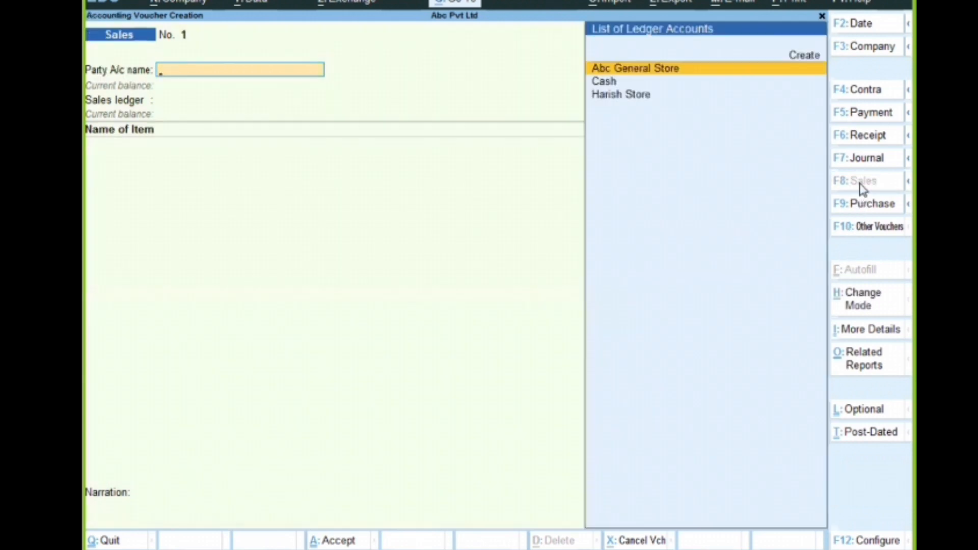
{"action": "left_click", "coordinate": [860, 188]}
- Set Harish Store as the party, accept the dispatch and party details as they are, and choose Sales as the sales ledger
{"action": "key", "text": "Down"}
{"action": "key", "text": "Down"}
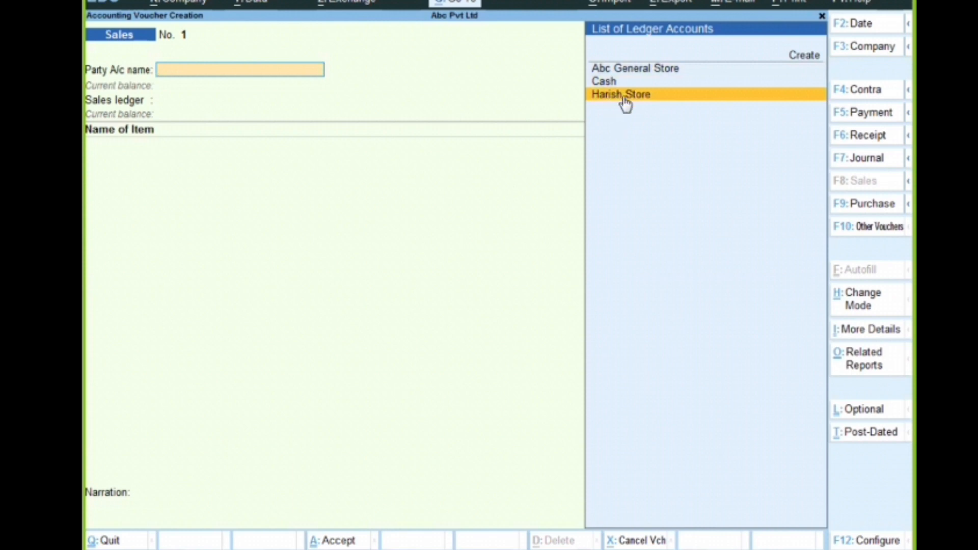
{"action": "key", "text": "Return"}
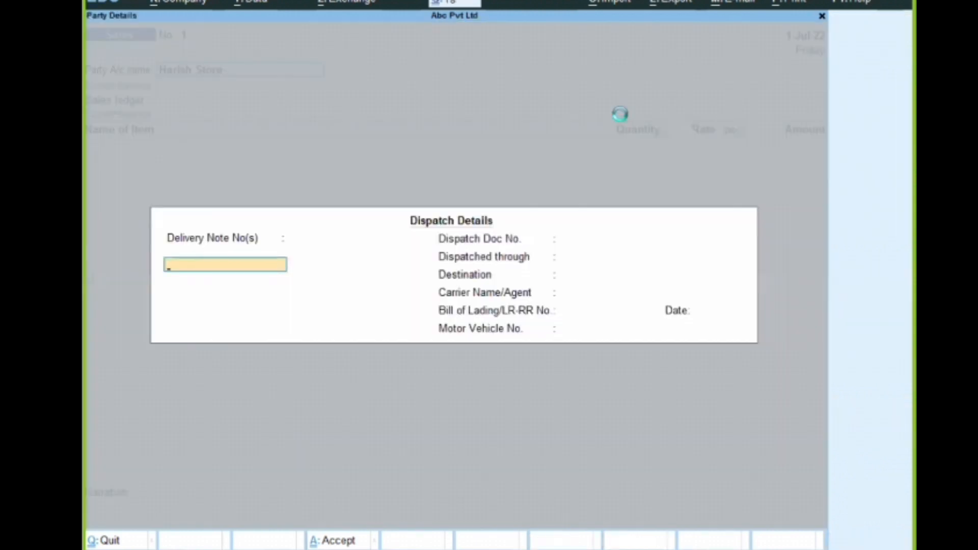
{"action": "key", "text": "ctrl+a"}
{"action": "key", "text": "ctrl+a"}
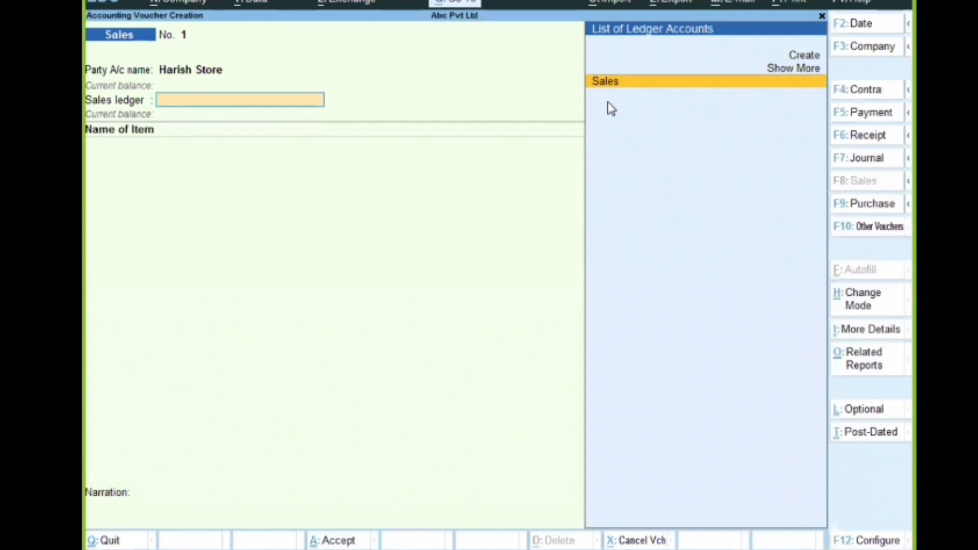
{"action": "key", "text": "Return"}
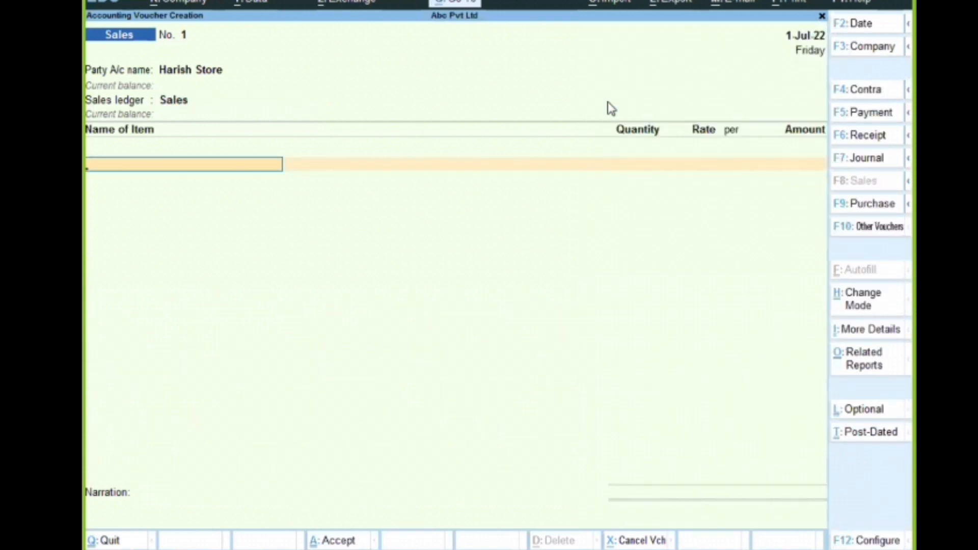
- Add Sugar to the sales voucher against order 01sales, accepting the order's 45 kg at 95.00 per kg
{"action": "type", "text": "Su"}
{"action": "key", "text": "Return"}
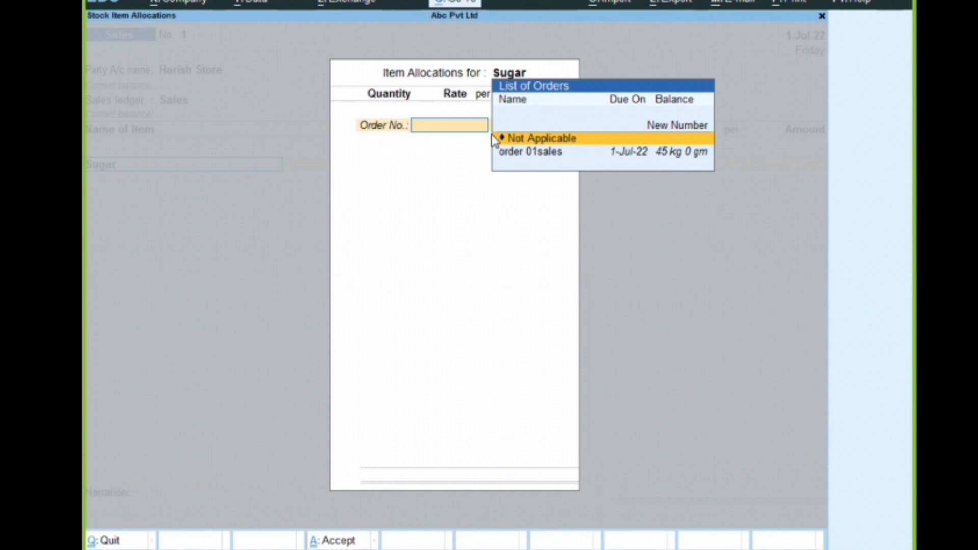
{"action": "left_click", "coordinate": [517, 150]}
{"action": "key", "text": "Return"}
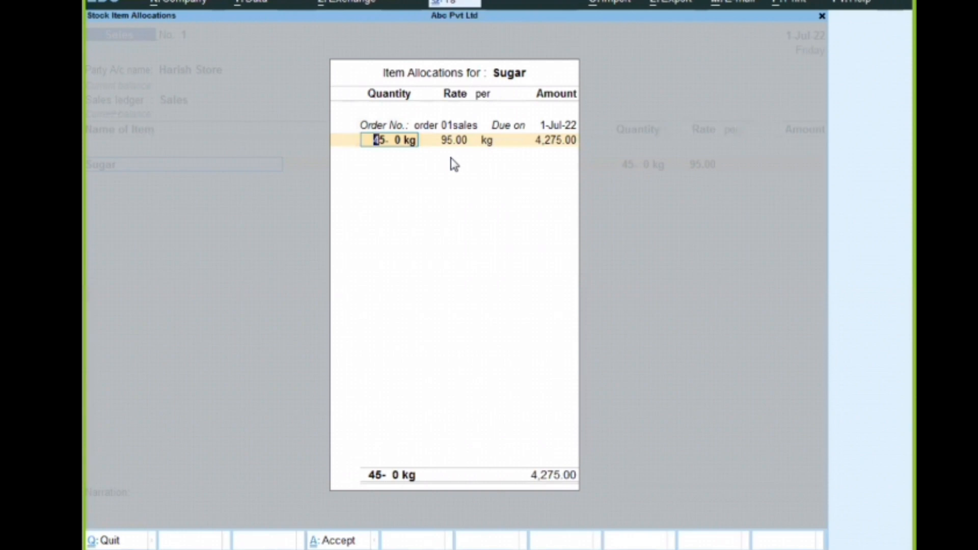
{"action": "key", "text": "ctrl+a"}
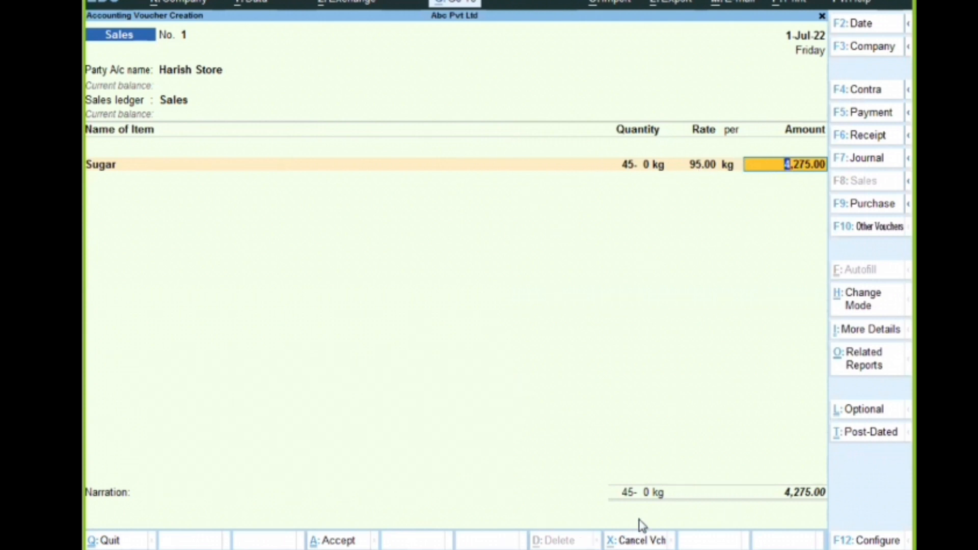
- Save the Sales voucher for Harish Store without a narration
{"action": "key", "text": "ctrl"}
{"action": "key", "text": "ctrl"}
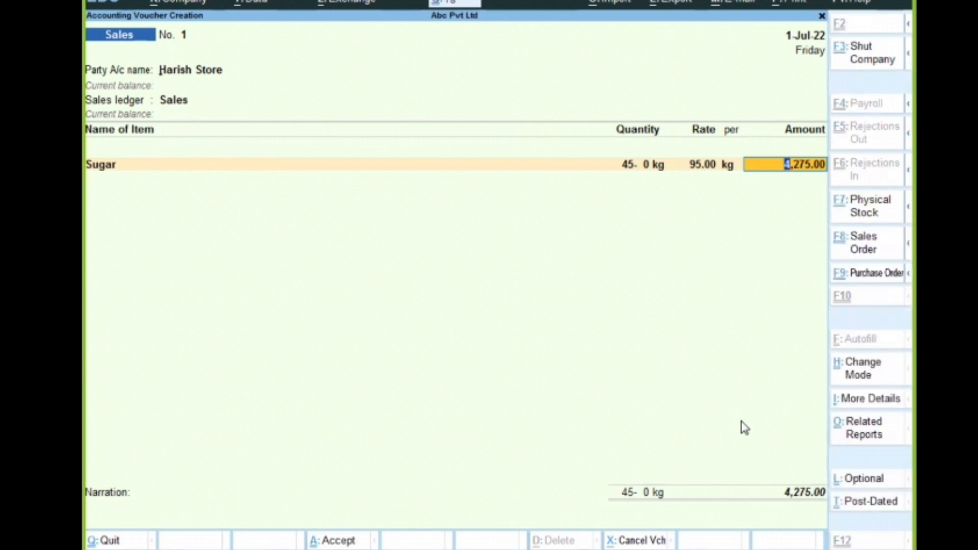
{"action": "key", "text": "ctrl+a"}
- Leave voucher entry and check Sugar's closing balance in the Stock Summary
{"action": "key", "text": "Escape"}
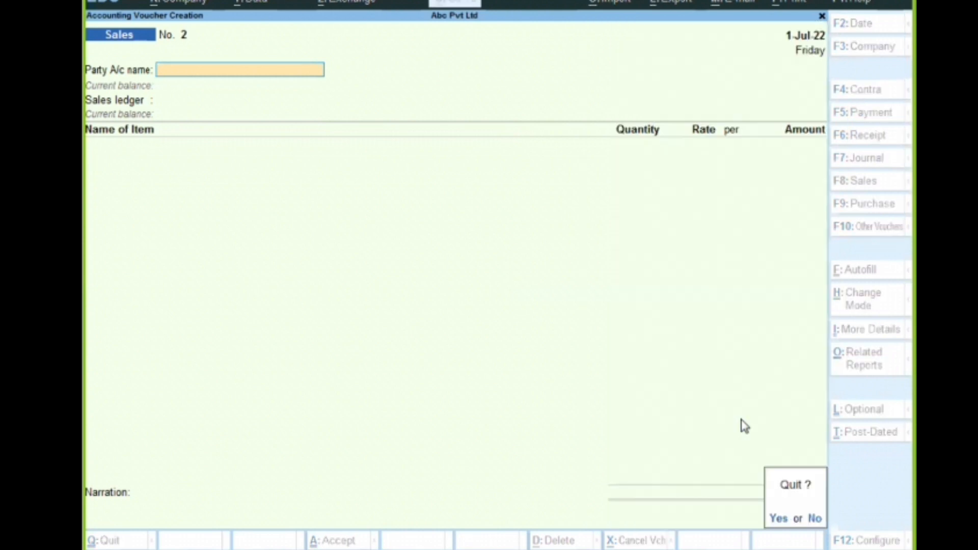
{"action": "key", "text": "y"}
{"action": "key", "text": "s"}
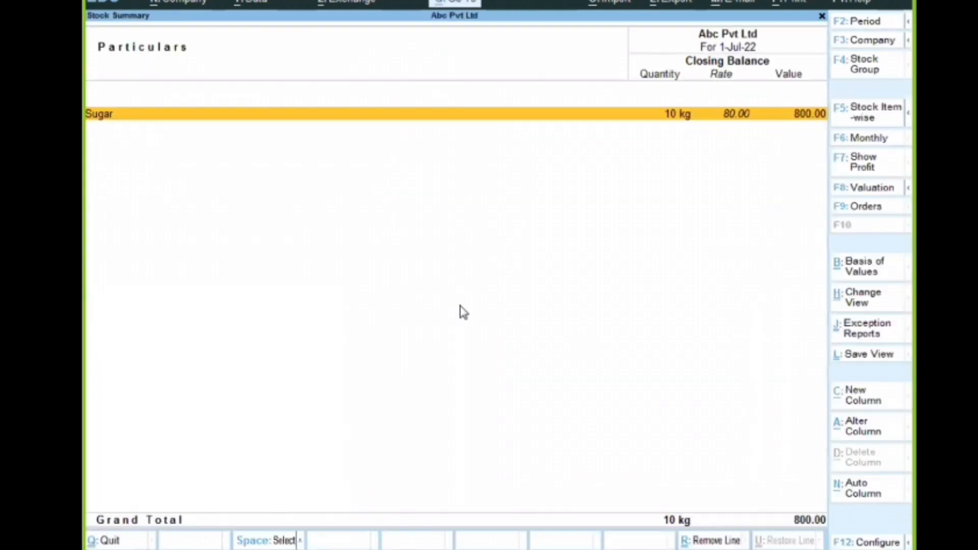
{"action": "key", "text": "Return"}
{"action": "key", "text": "Escape"}
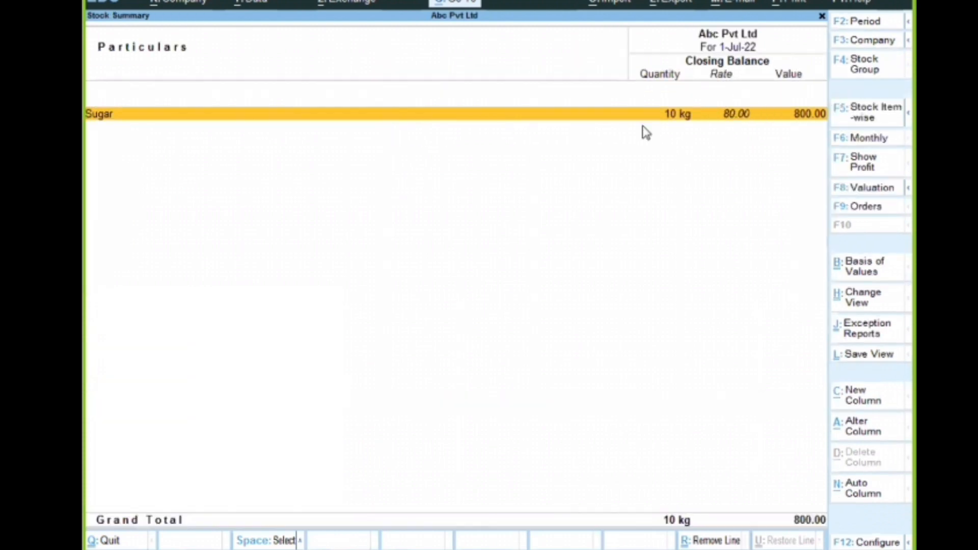